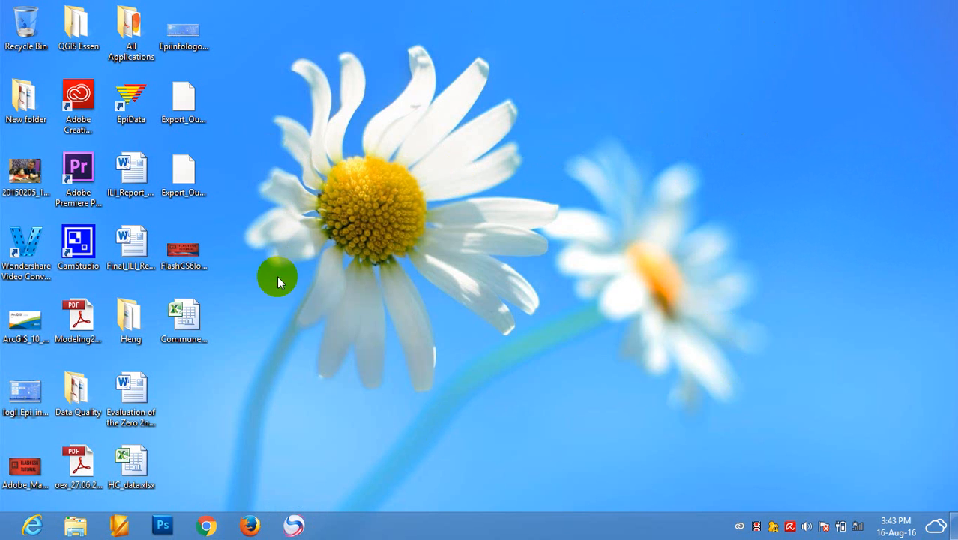
Launch Epi Info 7 from the All Applications desktop folder and maximize its main window
{"action": "double_click", "coordinate": [127, 28]}
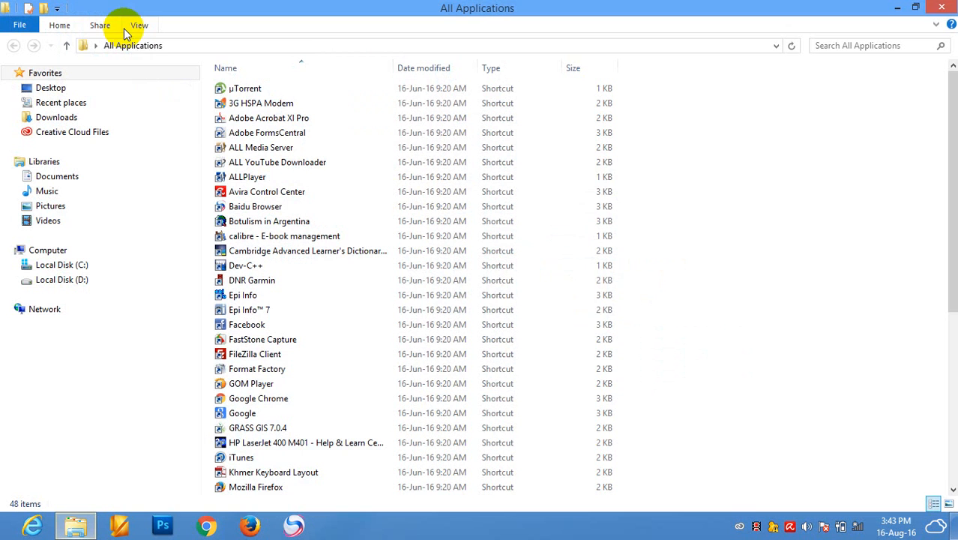
{"action": "left_click", "coordinate": [313, 379]}
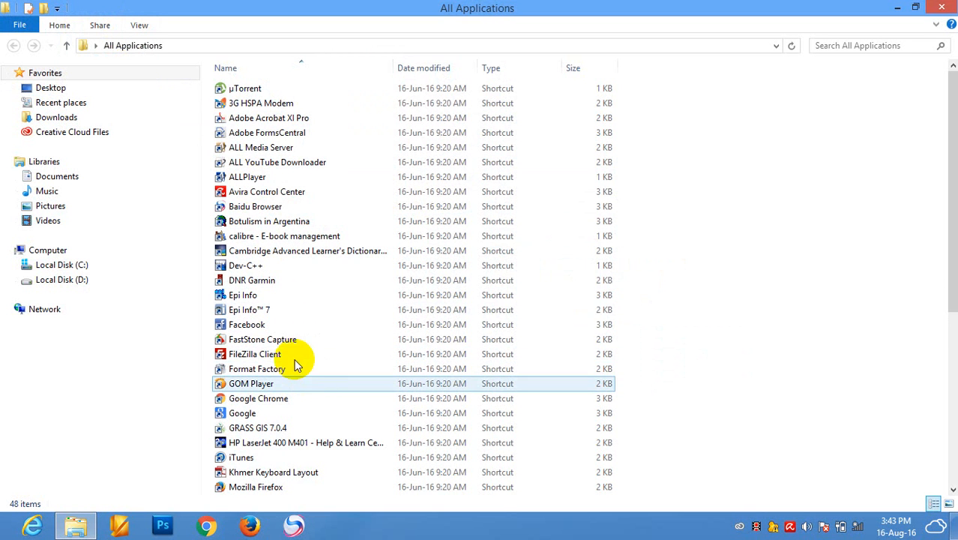
{"action": "left_click", "coordinate": [249, 311]}
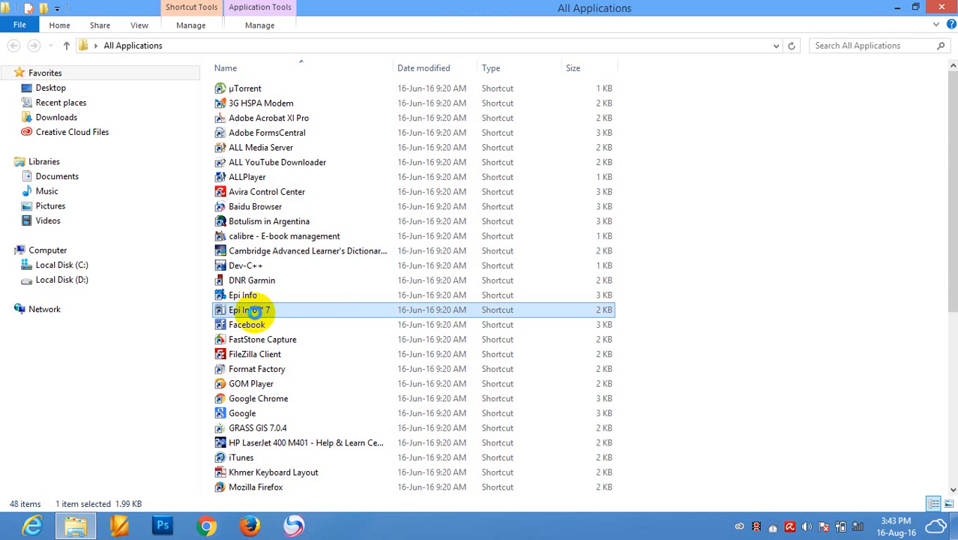
{"action": "double_click", "coordinate": [250, 311]}
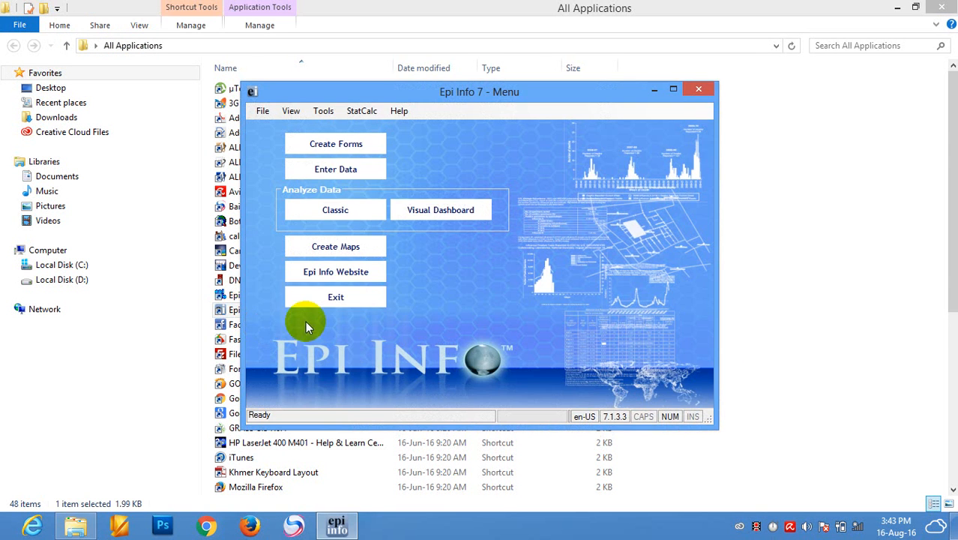
{"action": "left_click", "coordinate": [673, 90]}
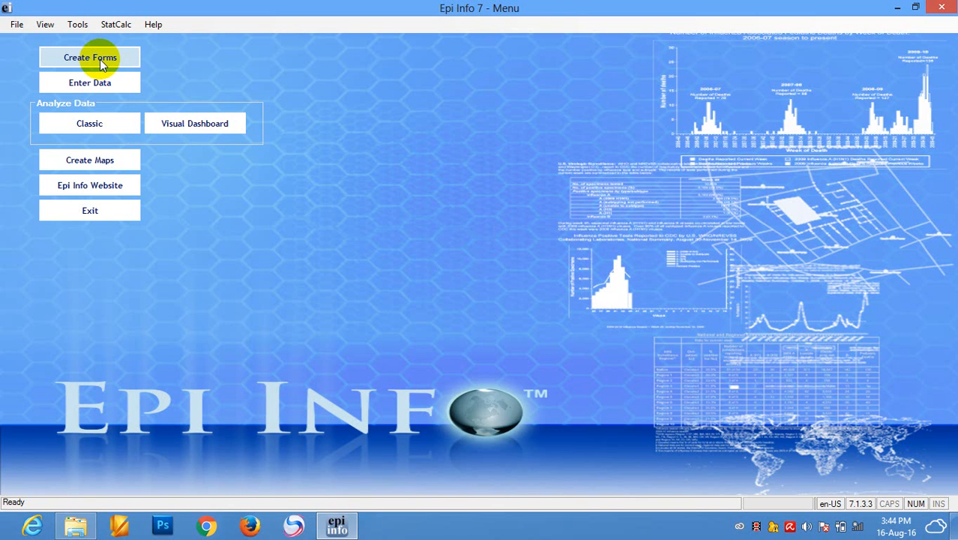
{"action": "left_click", "coordinate": [79, 25]}
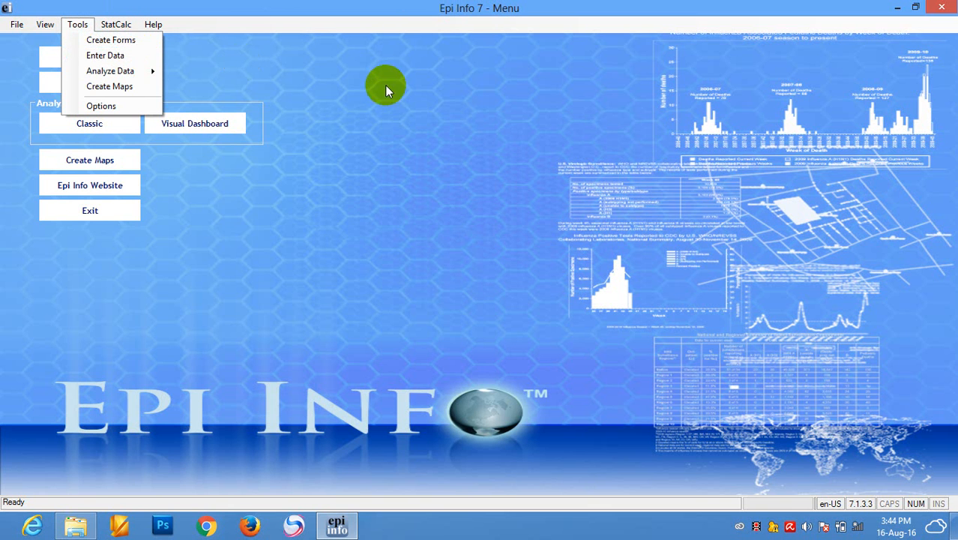
{"action": "left_click", "coordinate": [393, 110]}
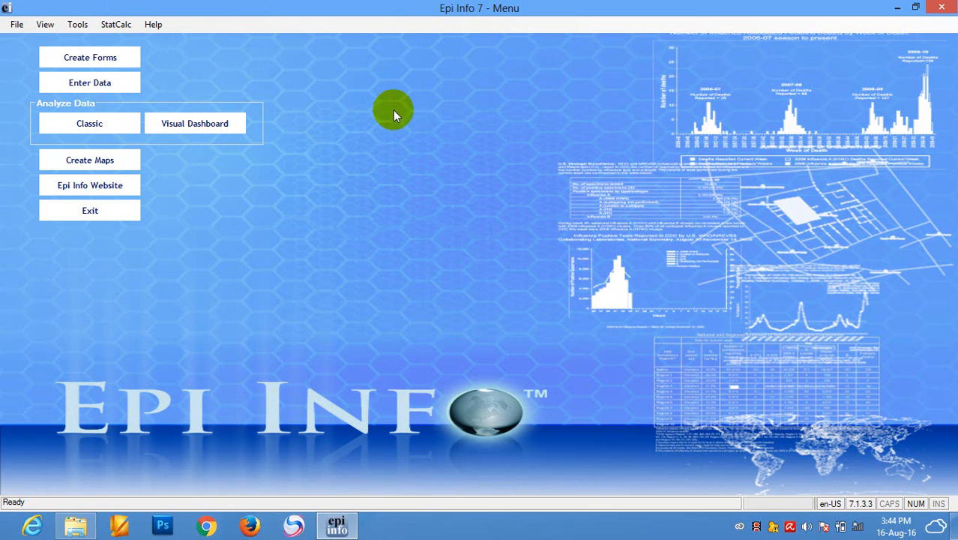
Open the form designer and start a new project named foodpoisoning in the default location
{"action": "left_click", "coordinate": [104, 59]}
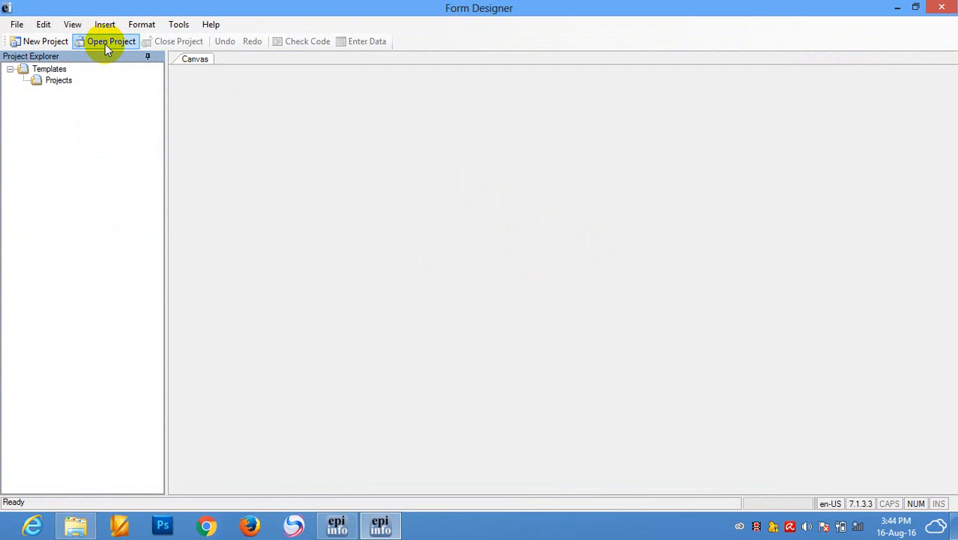
{"action": "left_click", "coordinate": [41, 45]}
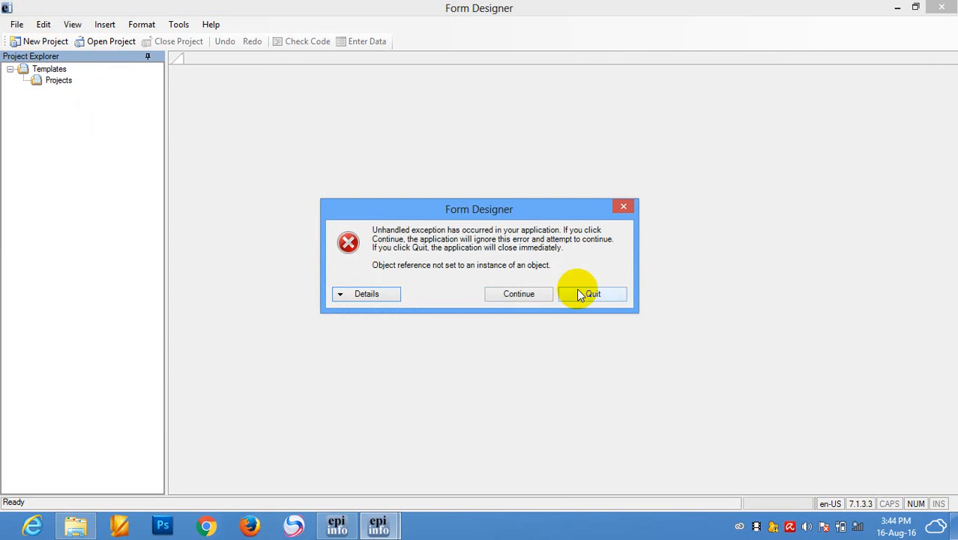
{"action": "left_click", "coordinate": [510, 293]}
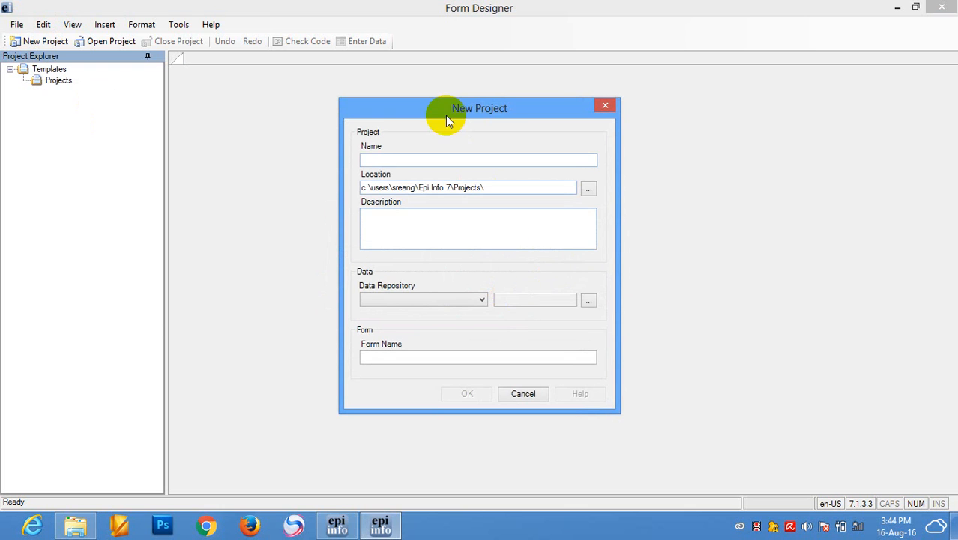
{"action": "left_click_drag", "start_coordinate": [450, 113], "coordinate": [422, 108]}
{"action": "left_click", "coordinate": [405, 155]}
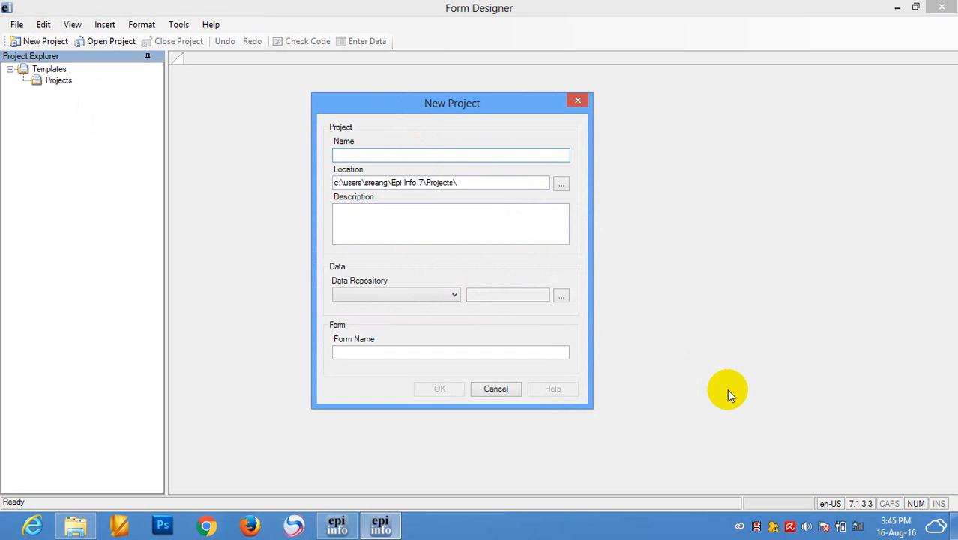
{"action": "type", "text": "foodpoisoning"}
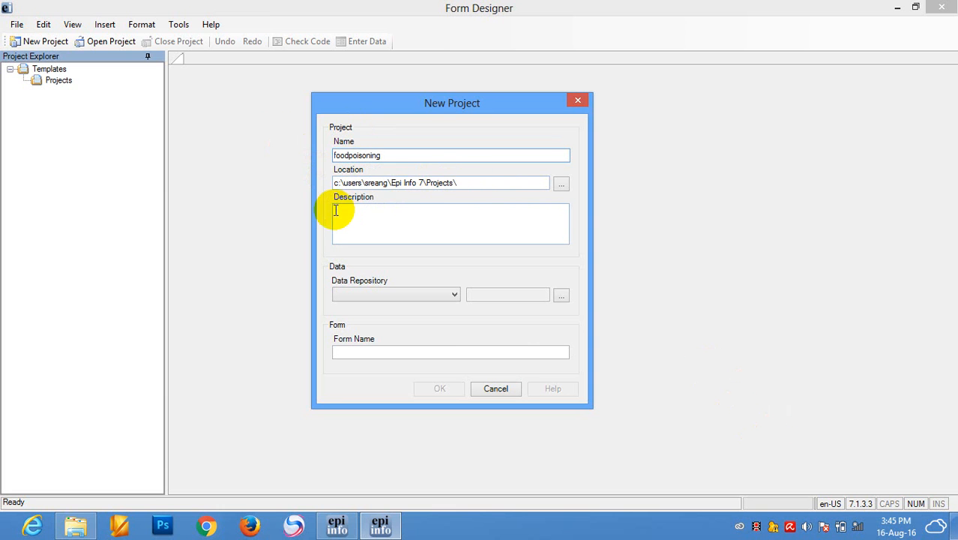
Set the data repository to Microsoft Access 2002-2003 (.mdb), name the form poisoning, and create the project
{"action": "left_click", "coordinate": [374, 229]}
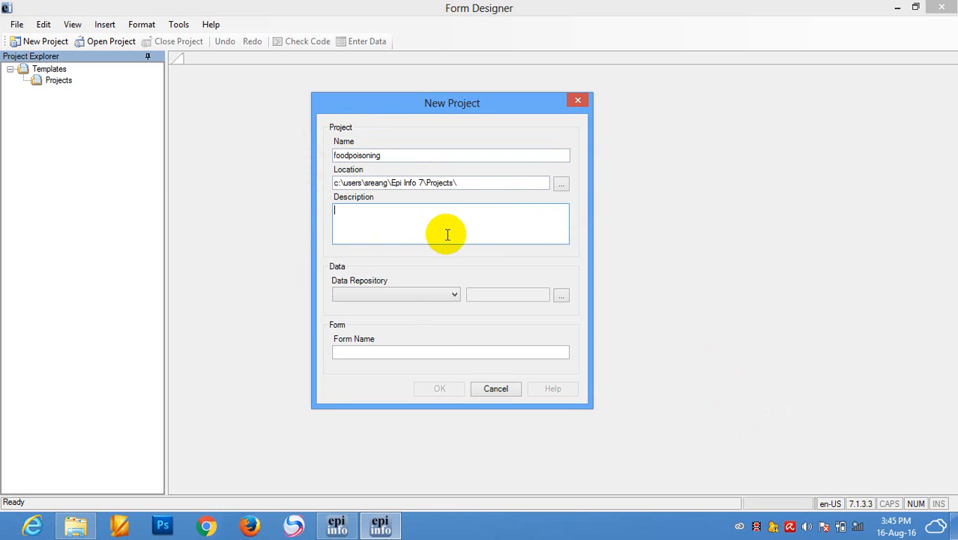
{"action": "left_click", "coordinate": [455, 294]}
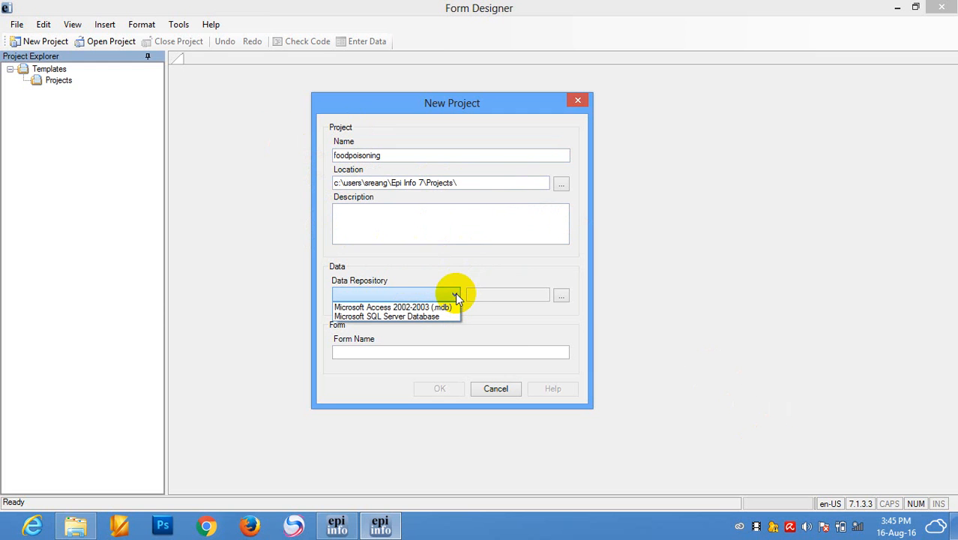
{"action": "left_click", "coordinate": [405, 308]}
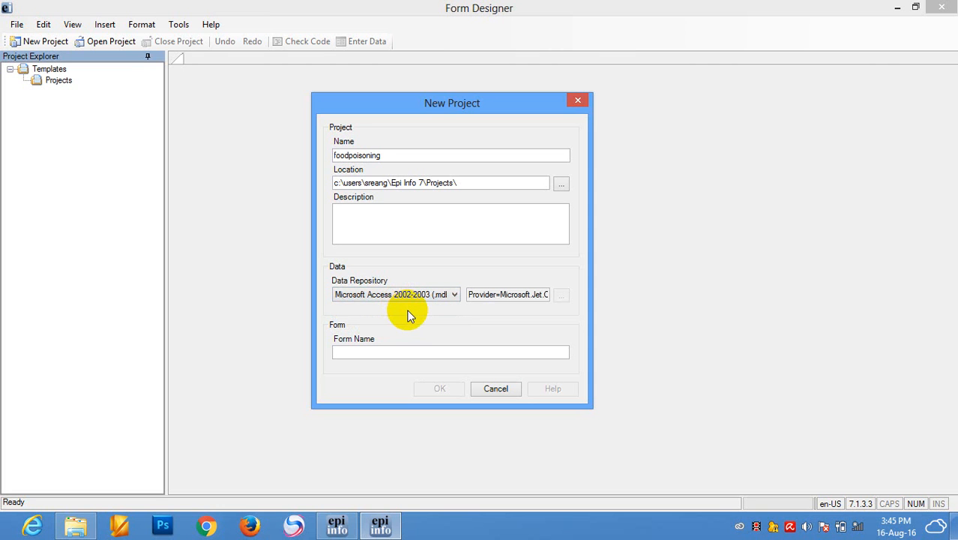
{"action": "left_click", "coordinate": [379, 354]}
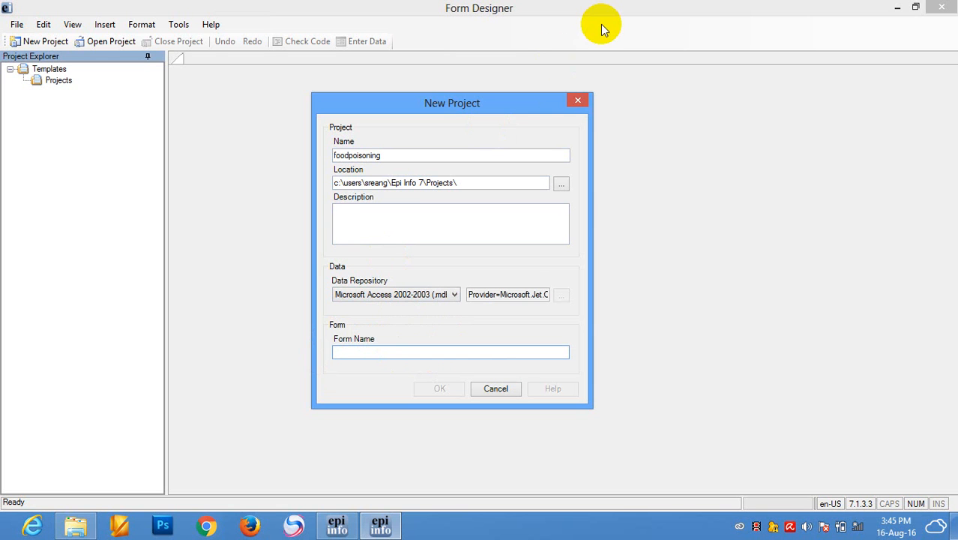
{"action": "type", "text": "p"}
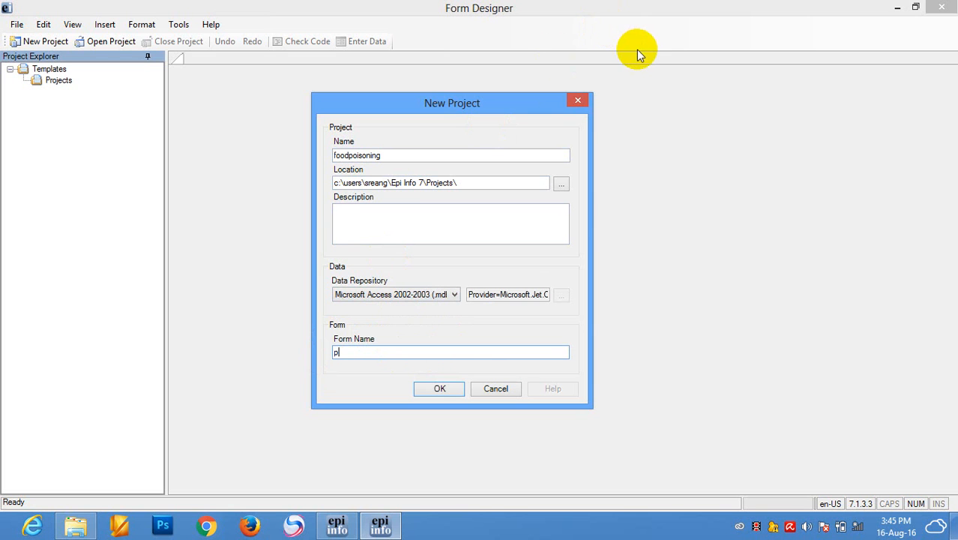
{"action": "type", "text": "oisoning"}
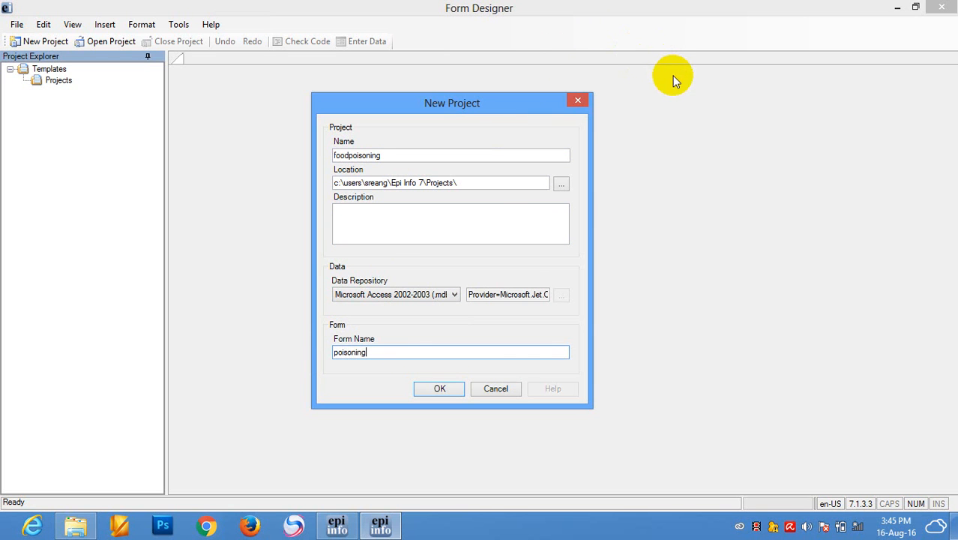
{"action": "left_click", "coordinate": [440, 389]}
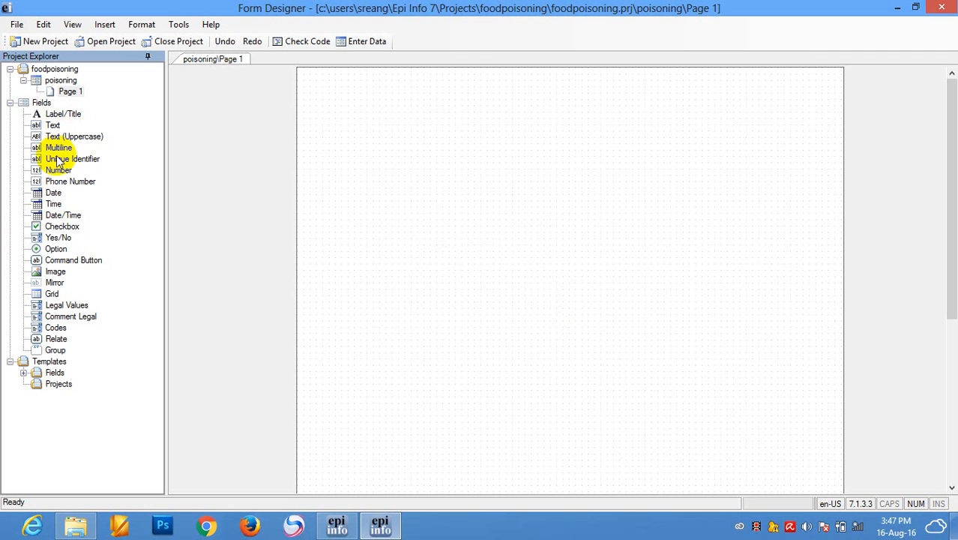
Place the Demographics field template near the top of Page 1 of the poisoning form
{"action": "left_click", "coordinate": [10, 102]}
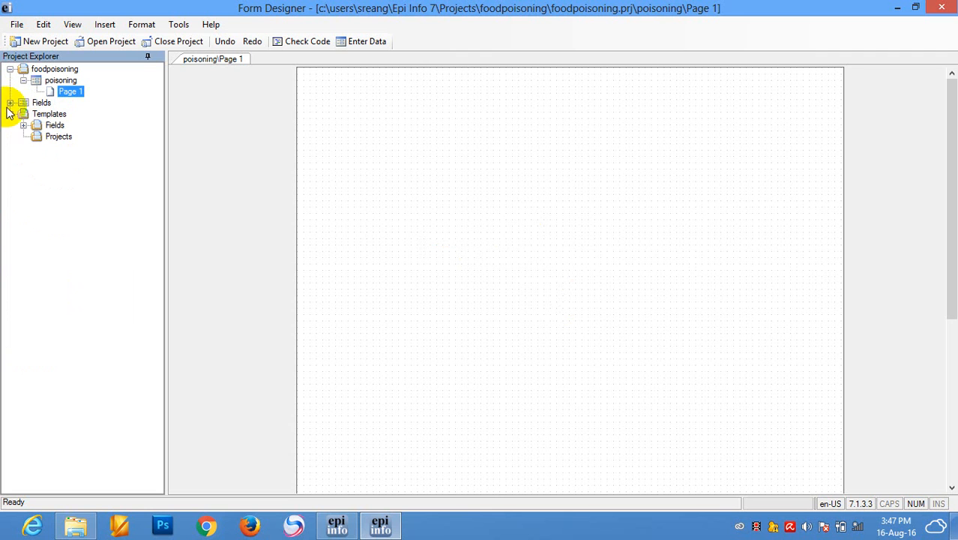
{"action": "left_click", "coordinate": [23, 126]}
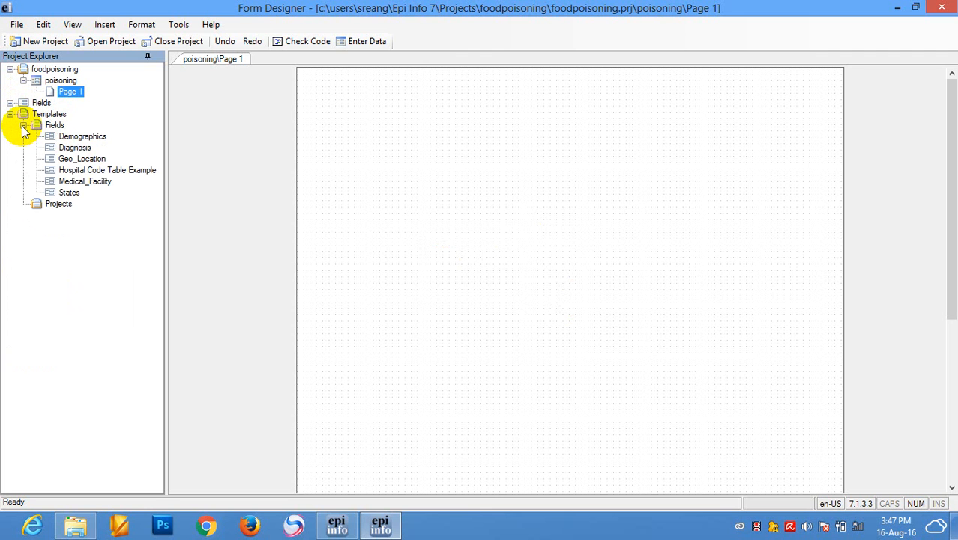
{"action": "left_click_drag", "start_coordinate": [78, 138], "coordinate": [331, 107]}
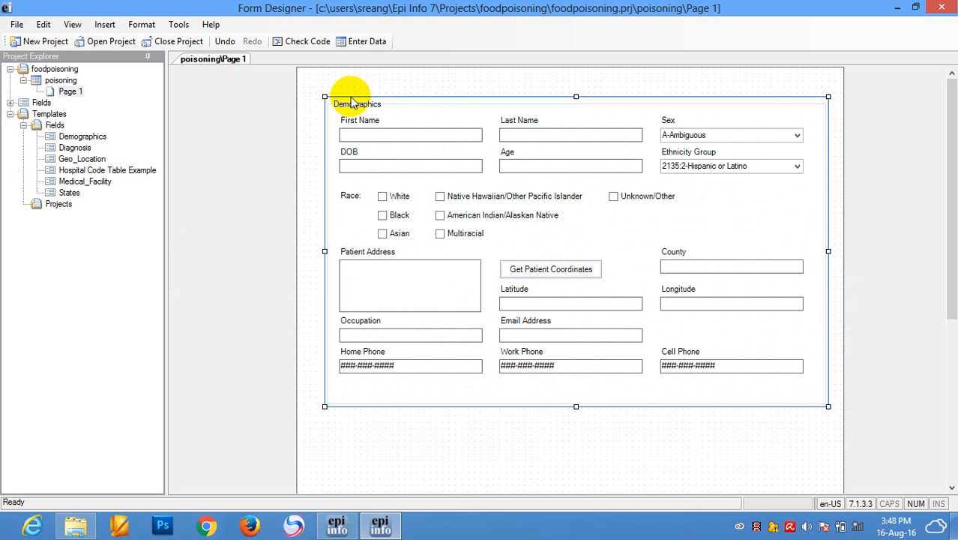
Delete the Demographics group frame surrounding the template fields on Page 1
{"action": "left_click", "coordinate": [321, 100]}
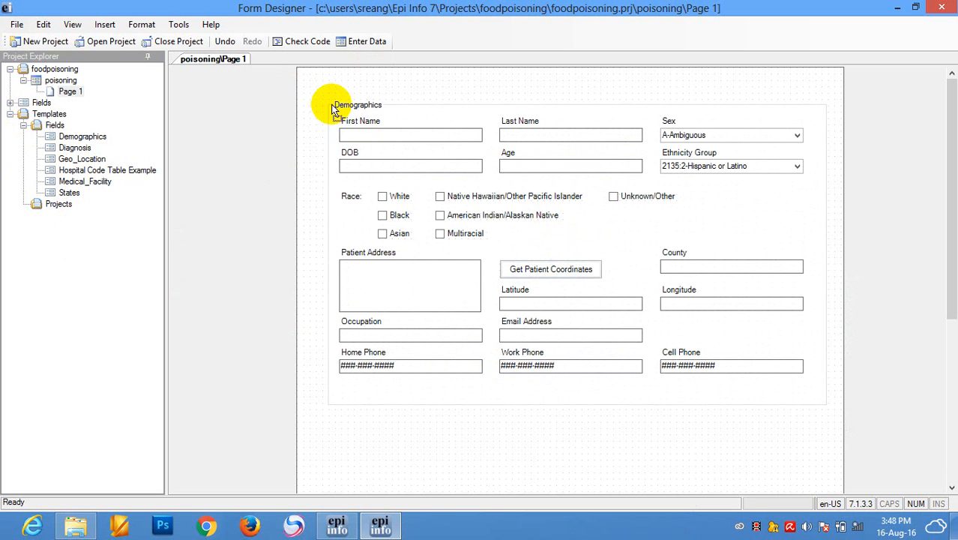
{"action": "key", "text": "Delete"}
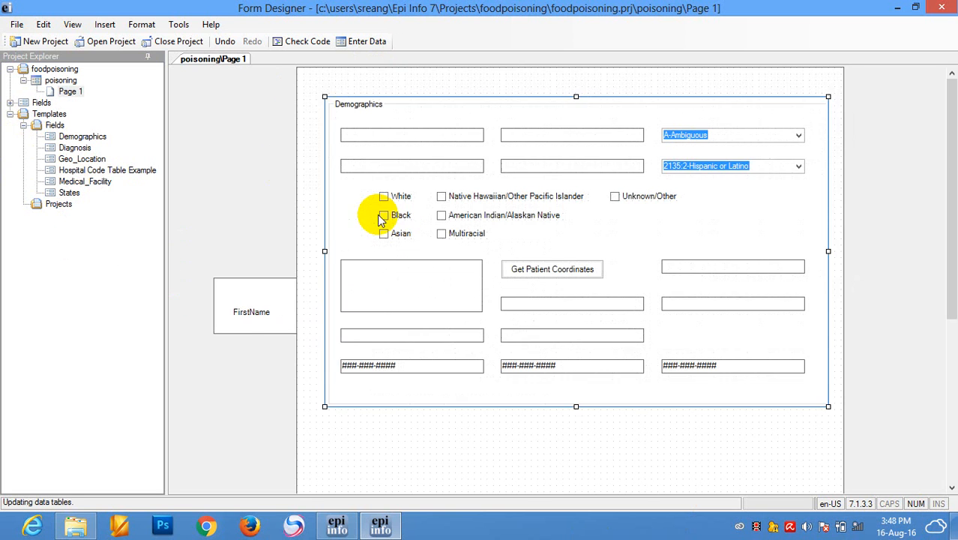
{"action": "right_click", "coordinate": [824, 112]}
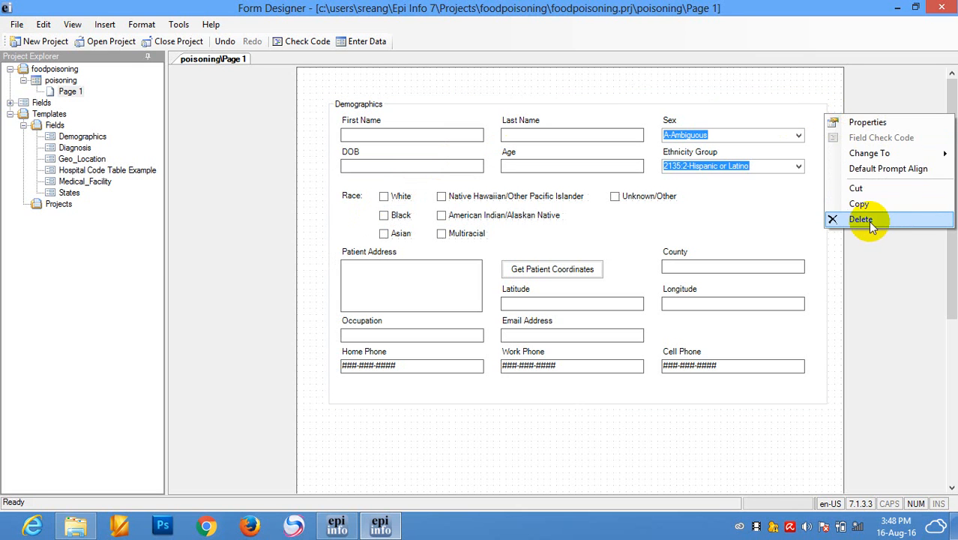
{"action": "left_click", "coordinate": [771, 87]}
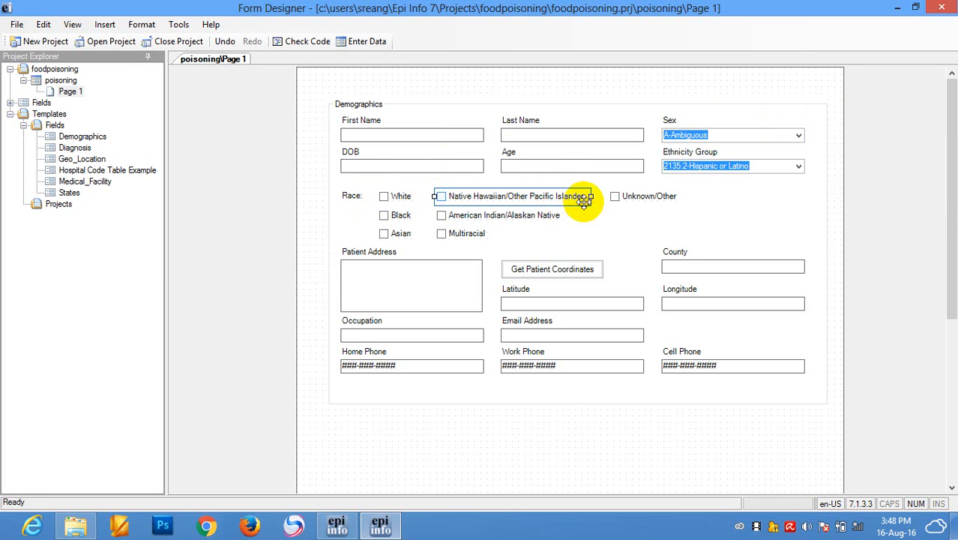
{"action": "right_click", "coordinate": [635, 226]}
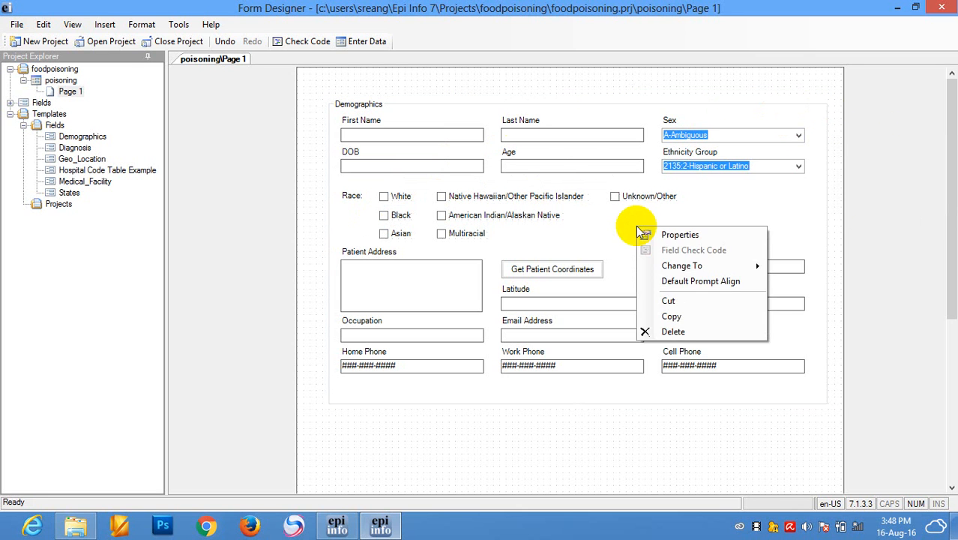
{"action": "left_click", "coordinate": [687, 332]}
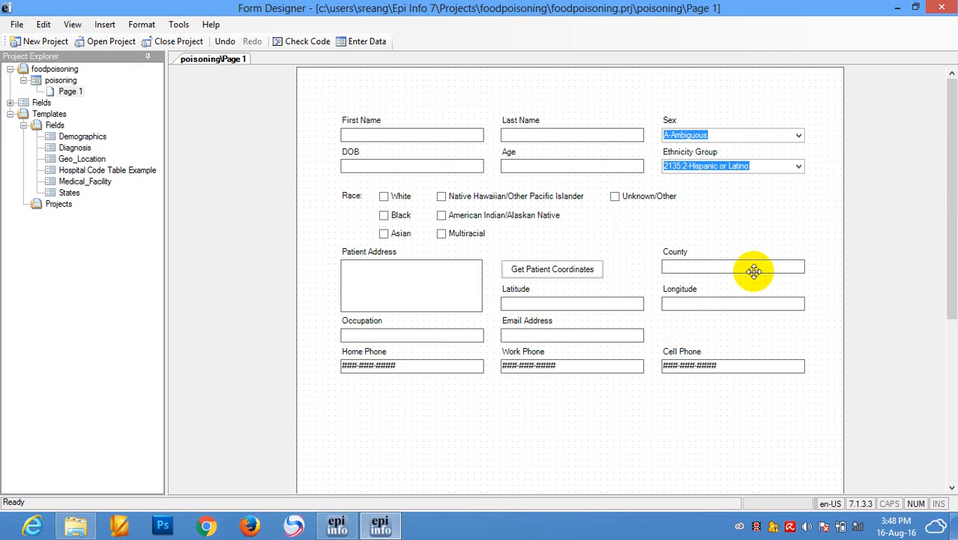
Select all remaining demographic fields on Page 1 and delete them
{"action": "left_click", "coordinate": [801, 111]}
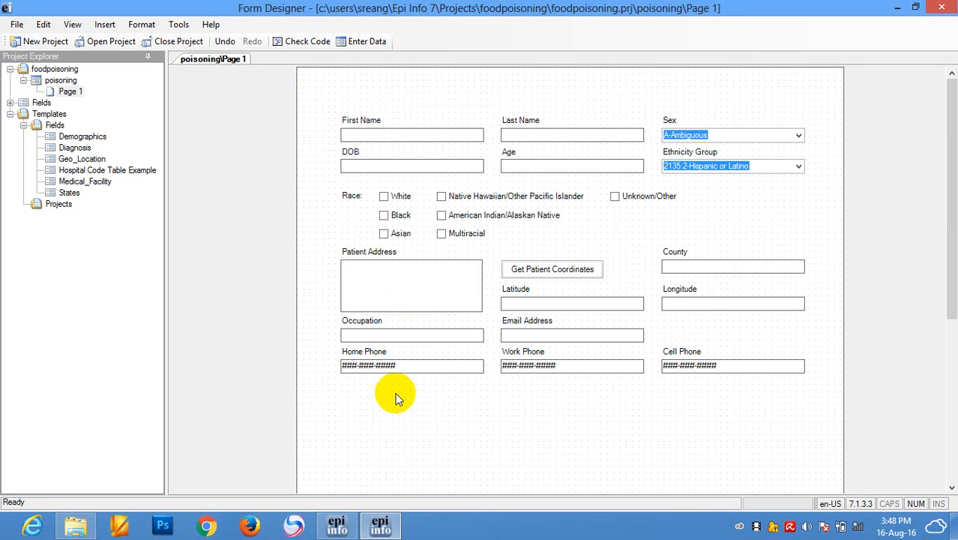
{"action": "left_click_drag", "start_coordinate": [316, 398], "coordinate": [812, 99]}
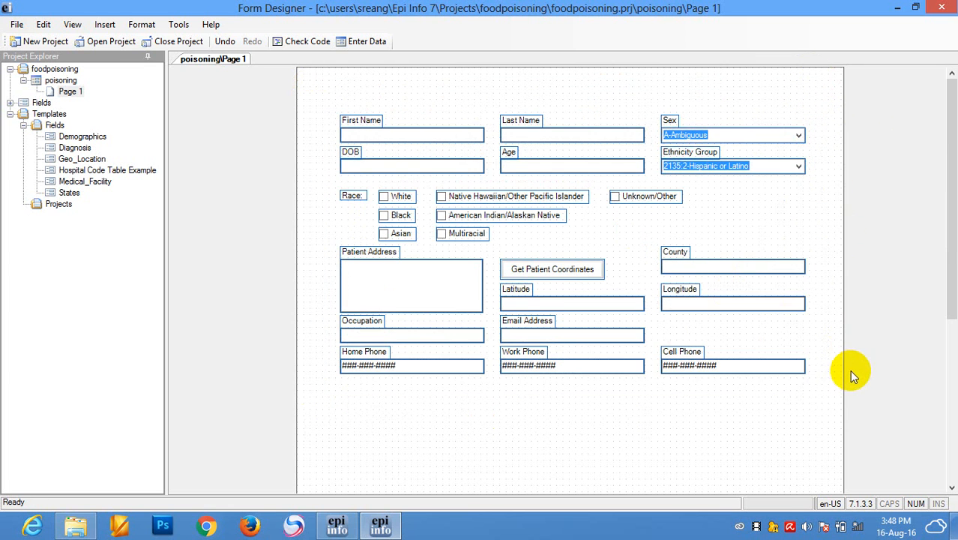
{"action": "key", "text": "Delete"}
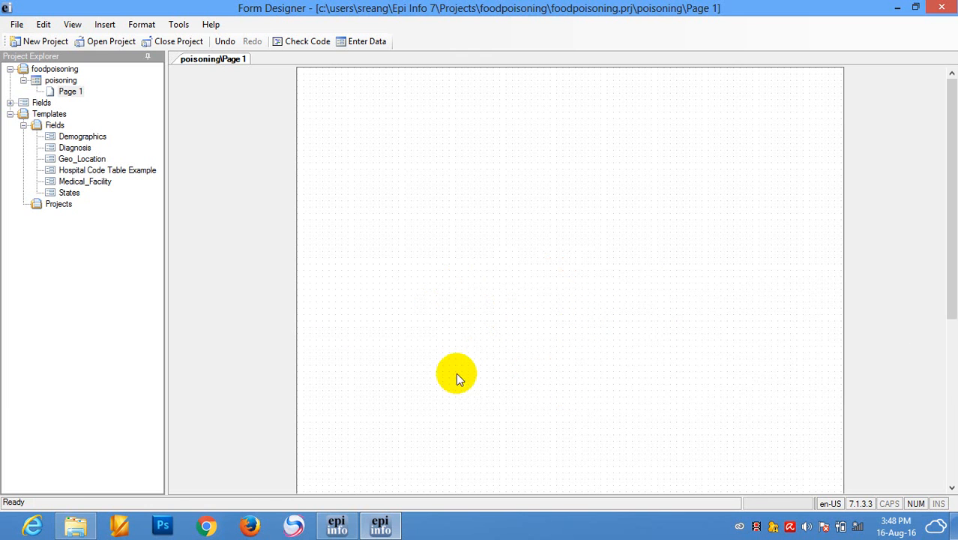
Add a Label/Title field near the top of Page 1 of the poisoning form
{"action": "left_click", "coordinate": [23, 125]}
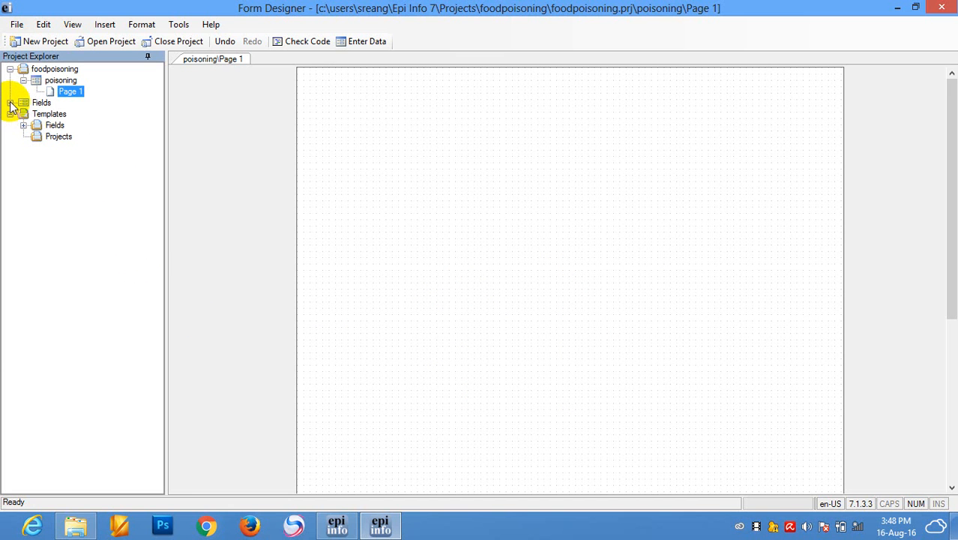
{"action": "left_click", "coordinate": [11, 102]}
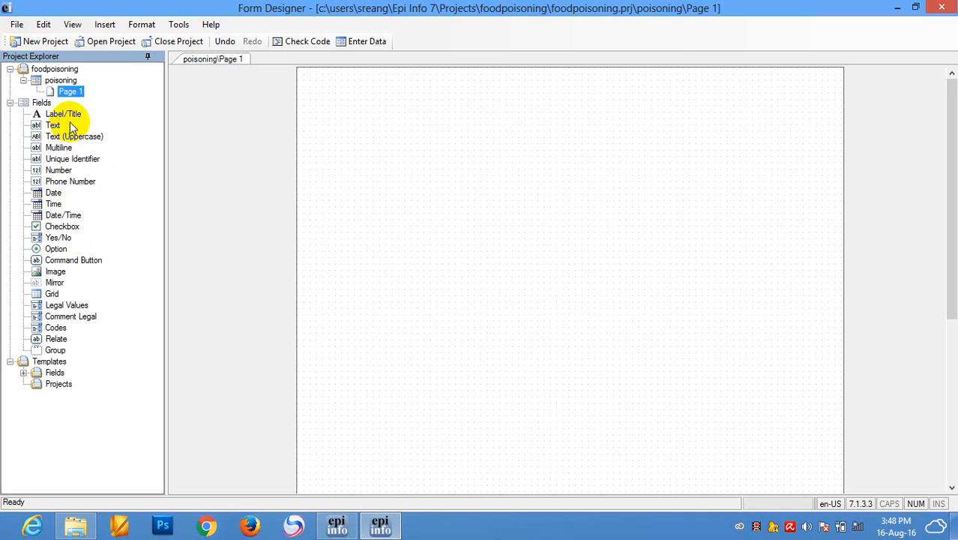
{"action": "left_click_drag", "start_coordinate": [63, 118], "coordinate": [510, 92]}
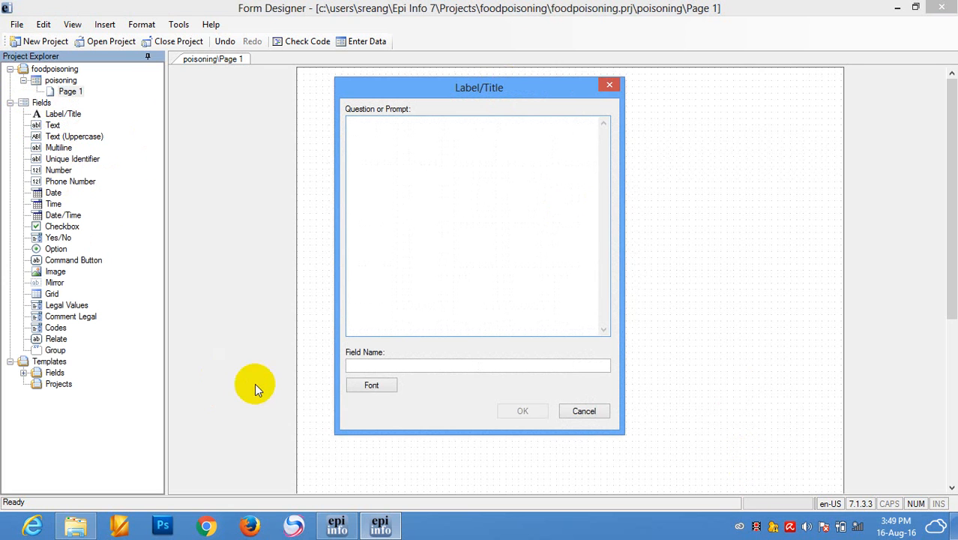
Set the new label's font to Blackoak Std at size 28
{"action": "left_click", "coordinate": [375, 386]}
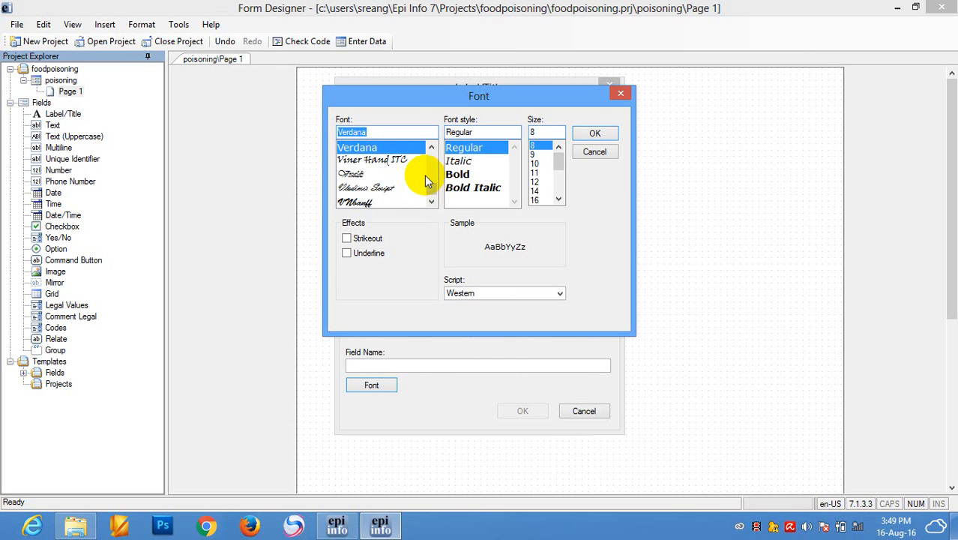
{"action": "left_click_drag", "start_coordinate": [430, 188], "coordinate": [431, 172]}
{"action": "left_click", "coordinate": [371, 161]}
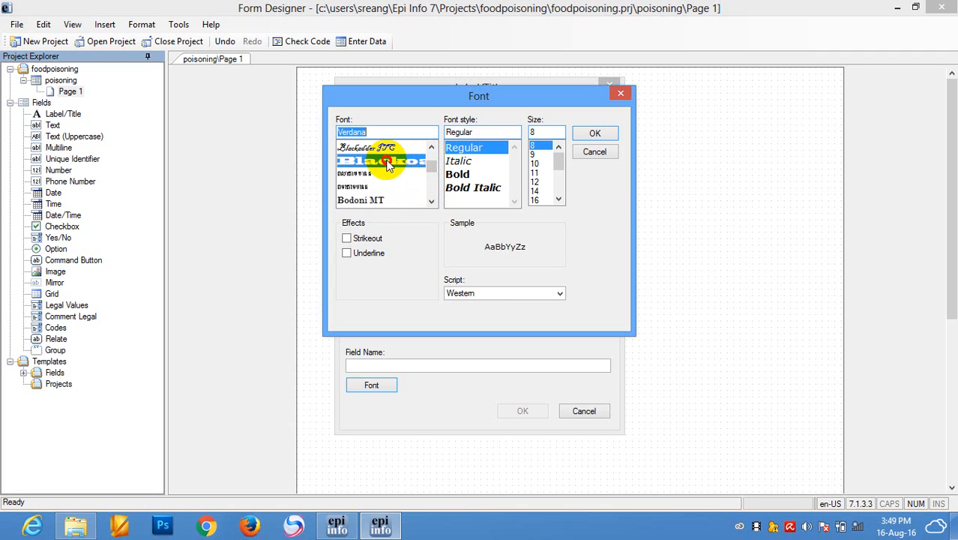
{"action": "left_click_drag", "start_coordinate": [557, 162], "coordinate": [559, 181]}
{"action": "left_click", "coordinate": [535, 192]}
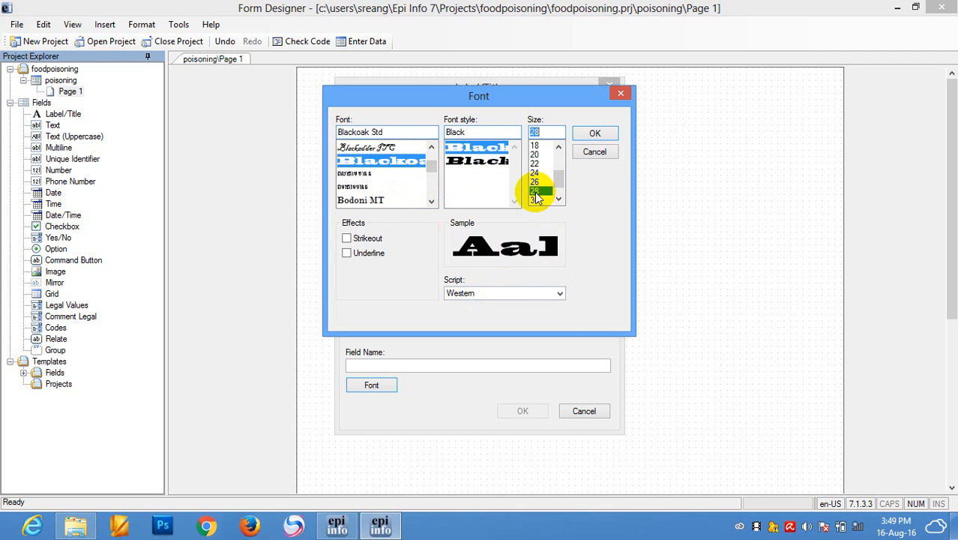
{"action": "left_click", "coordinate": [592, 133]}
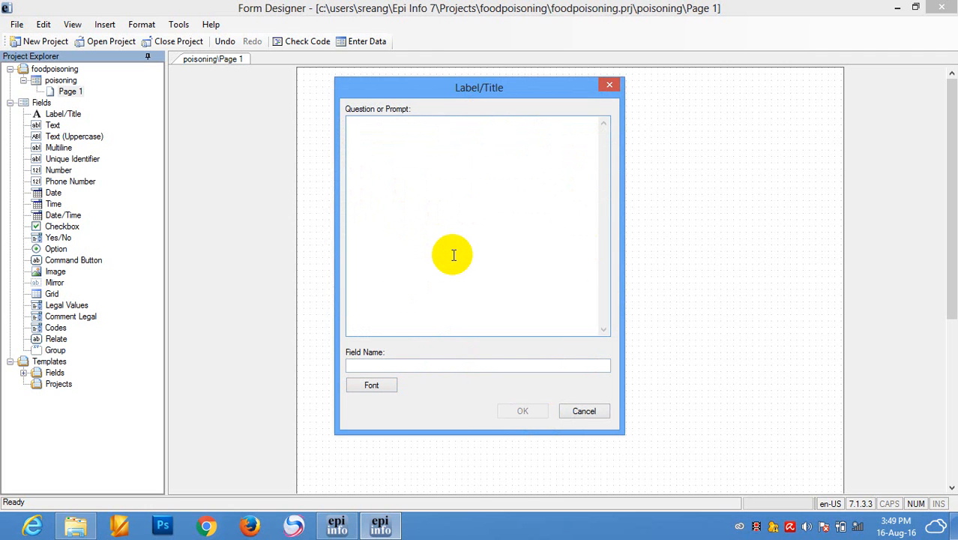
Enter "Food Poisoning outbreak" as the label's prompt and create it with the suggested field name
{"action": "type", "text": "F"}
{"action": "key", "text": "BackSpace"}
{"action": "type", "text": "Foo"}
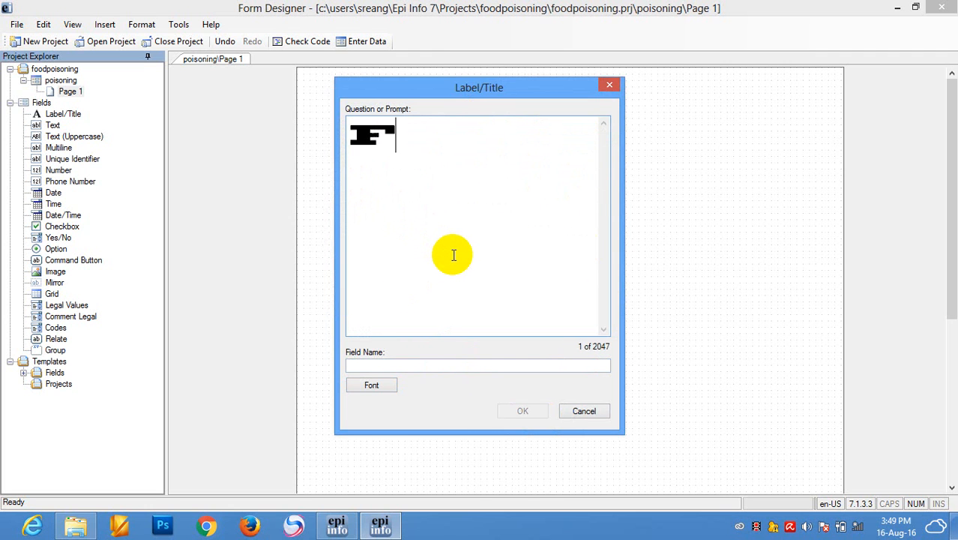
{"action": "type", "text": "d "}
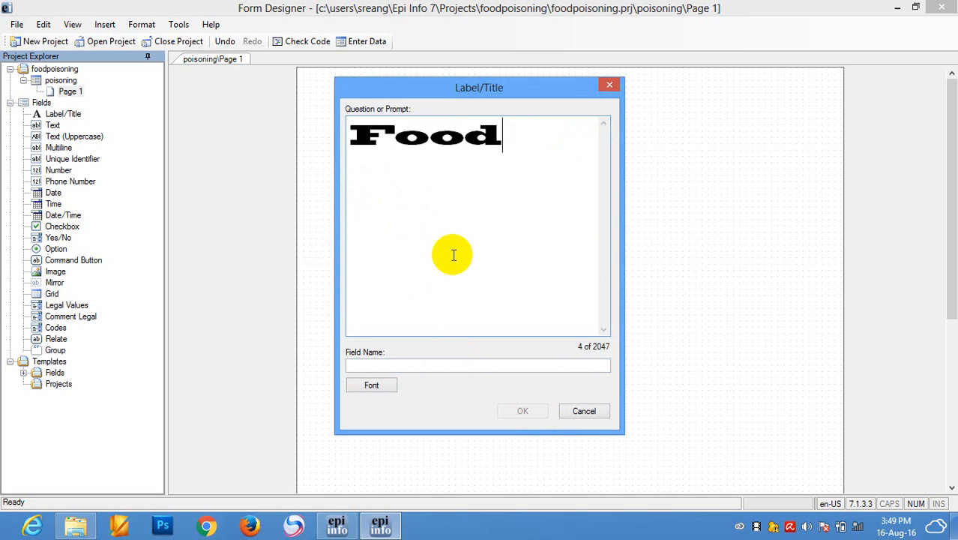
{"action": "type", "text": "Po"}
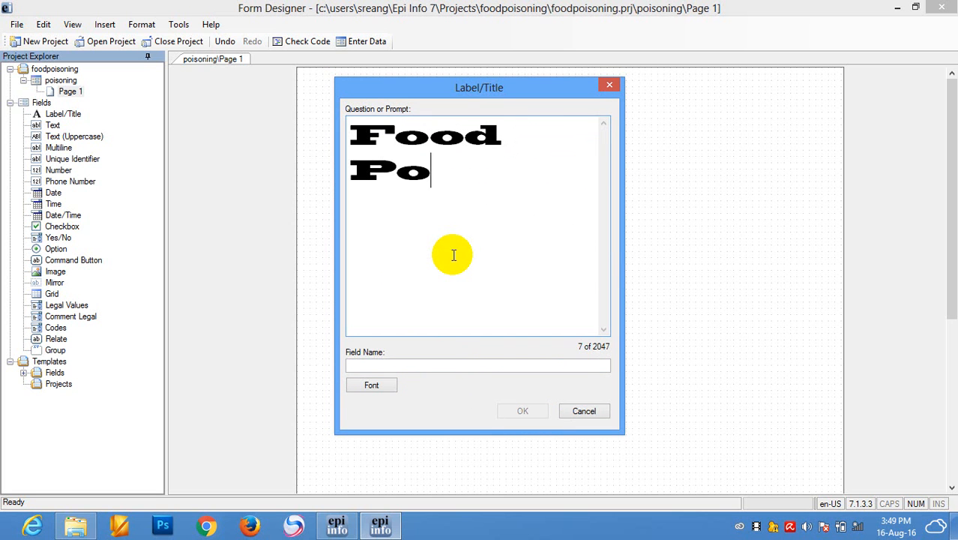
{"action": "type", "text": "isin"}
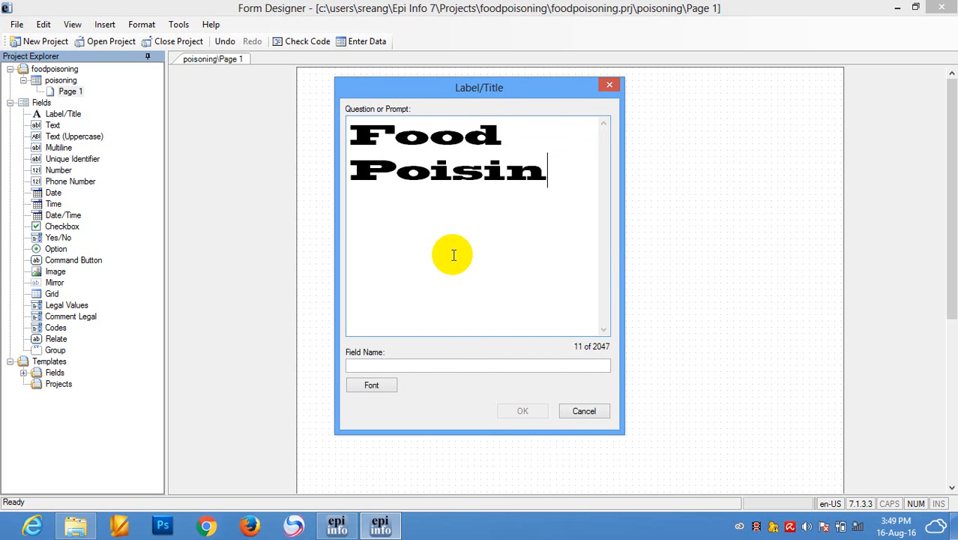
{"action": "key", "text": "BackSpace"}
{"action": "key", "text": "BackSpace"}
{"action": "type", "text": "oning"}
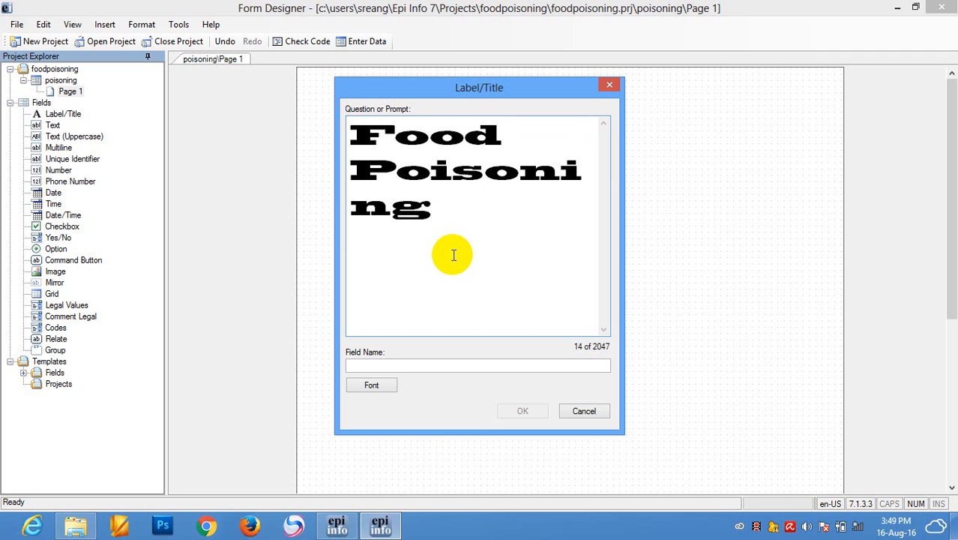
{"action": "type", "text": " outbreak"}
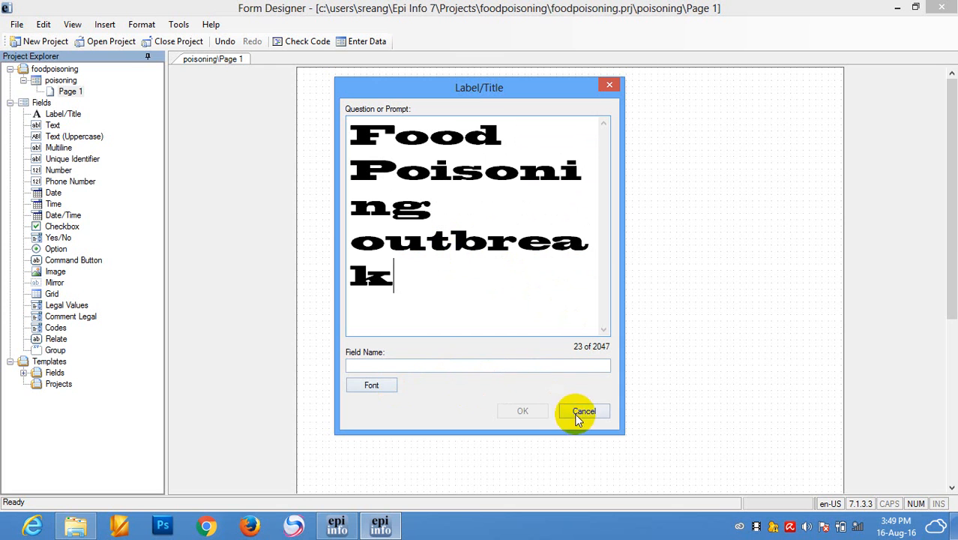
{"action": "left_click", "coordinate": [414, 365]}
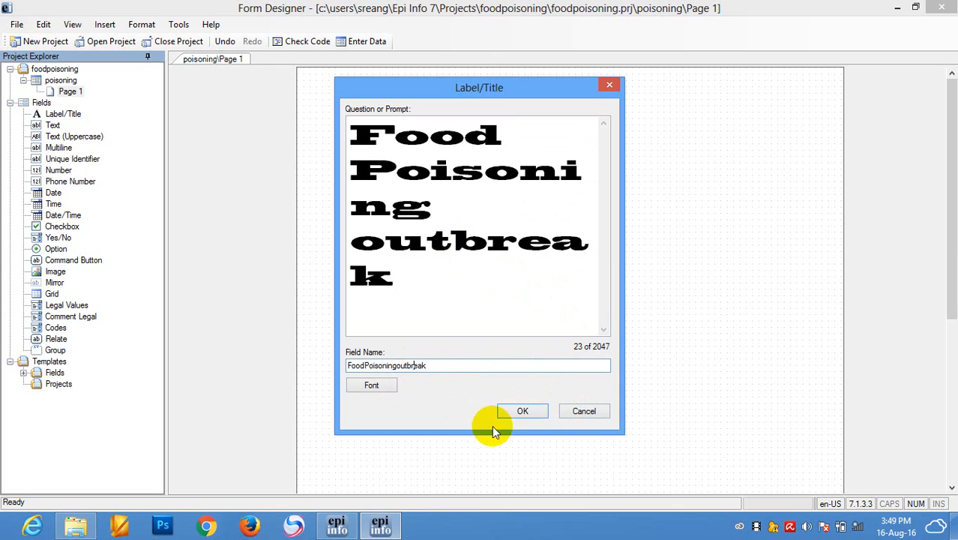
{"action": "left_click", "coordinate": [523, 412]}
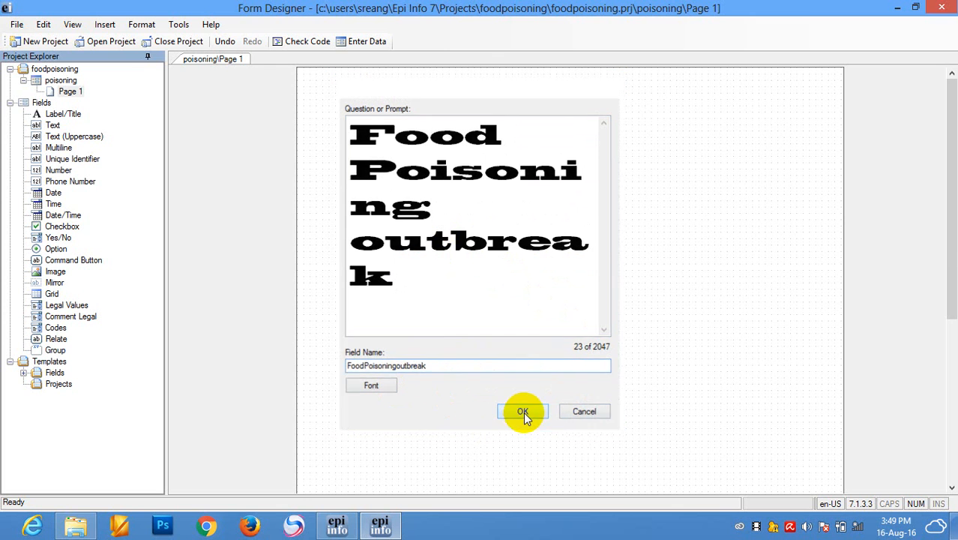
Widen the title label to nearly the full page width and reduce its height to fit two lines of text
{"action": "left_click", "coordinate": [618, 118]}
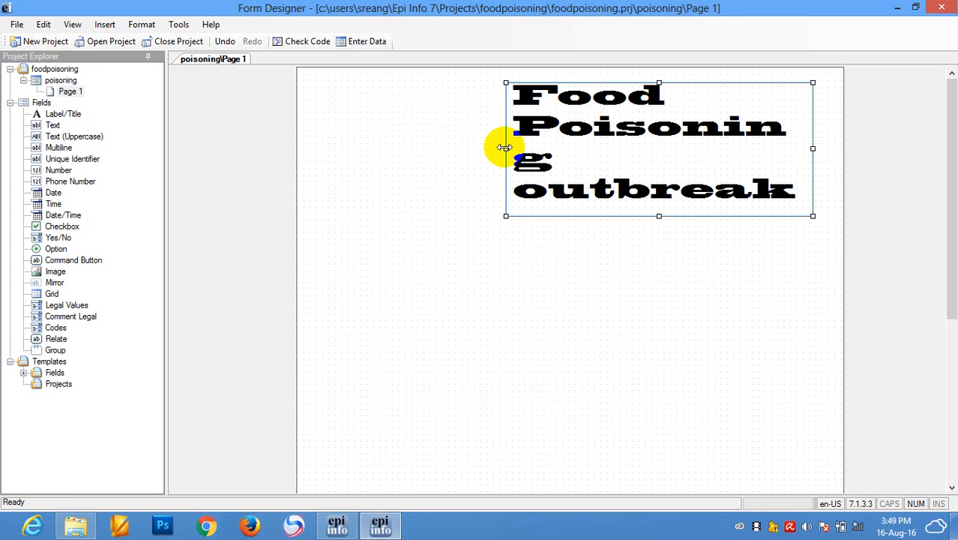
{"action": "left_click_drag", "start_coordinate": [506, 149], "coordinate": [343, 159]}
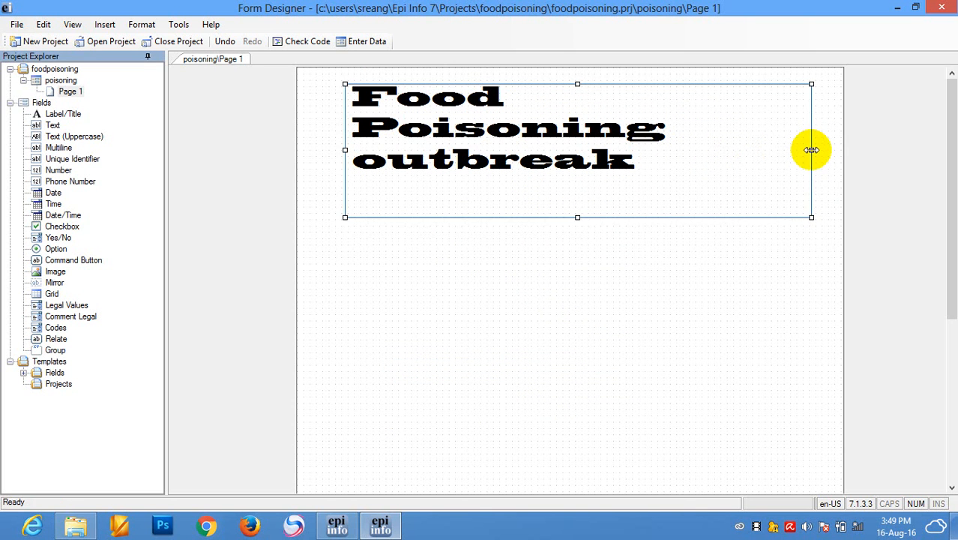
{"action": "left_click_drag", "start_coordinate": [812, 150], "coordinate": [836, 149]}
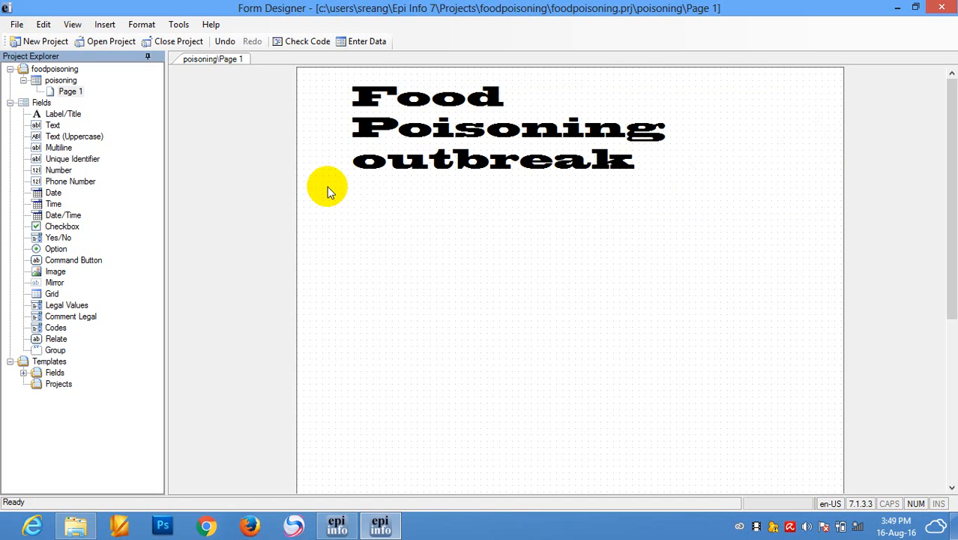
{"action": "left_click", "coordinate": [349, 148]}
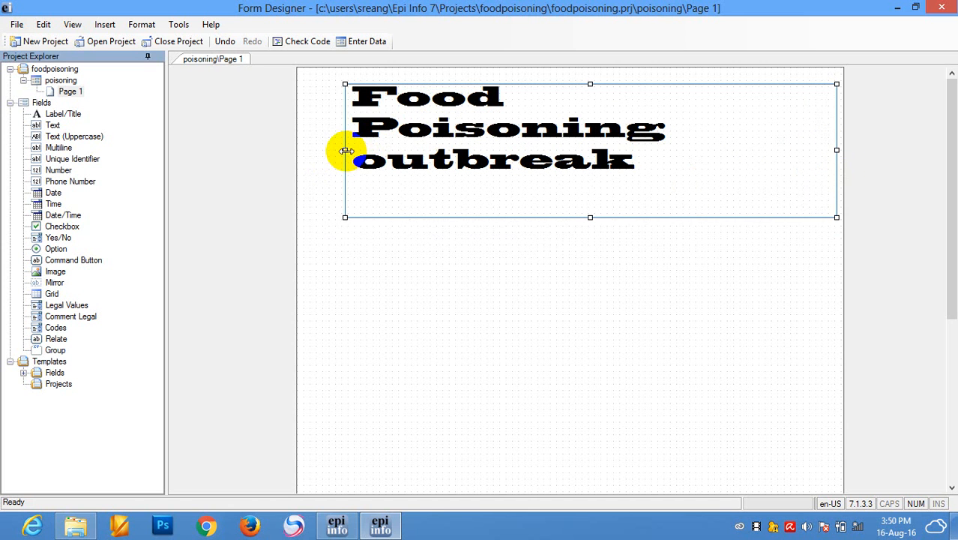
{"action": "left_click_drag", "start_coordinate": [346, 151], "coordinate": [314, 150]}
{"action": "left_click", "coordinate": [585, 310]}
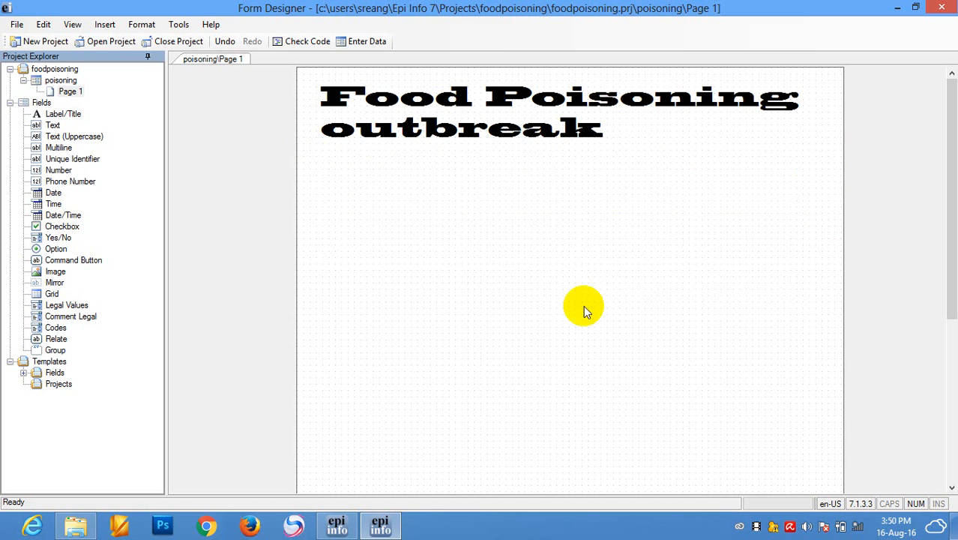
{"action": "left_click", "coordinate": [567, 168]}
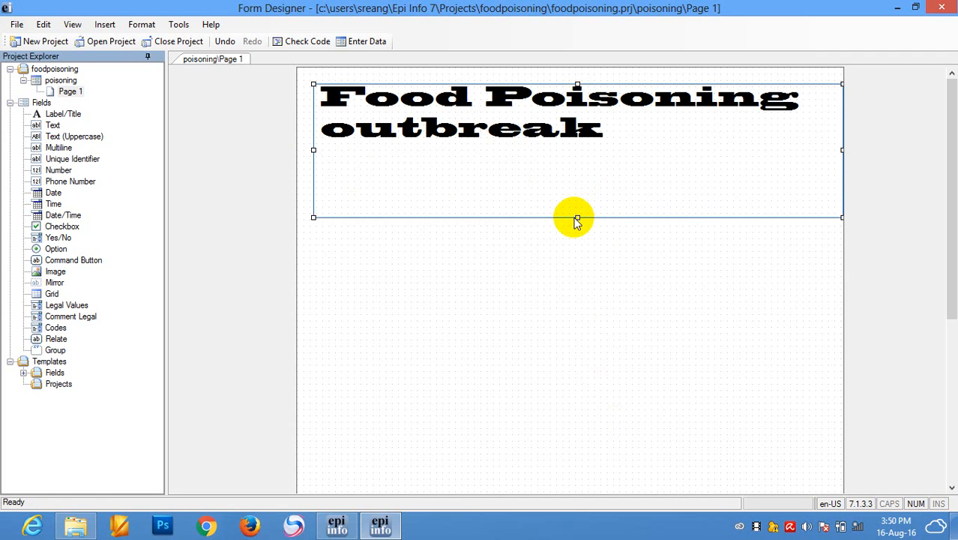
{"action": "left_click_drag", "start_coordinate": [578, 217], "coordinate": [567, 165]}
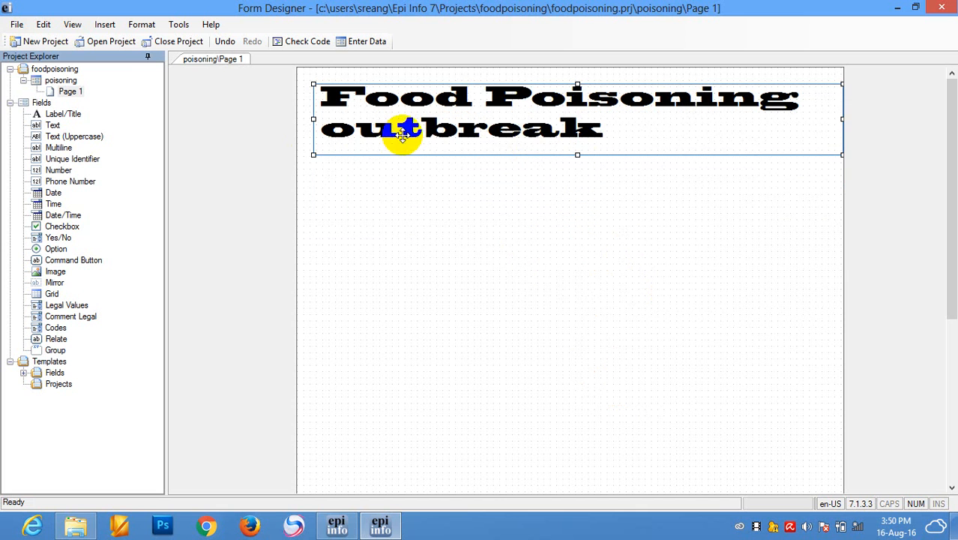
Change the title label's font size to 14 and underline the text
{"action": "right_click", "coordinate": [453, 138]}
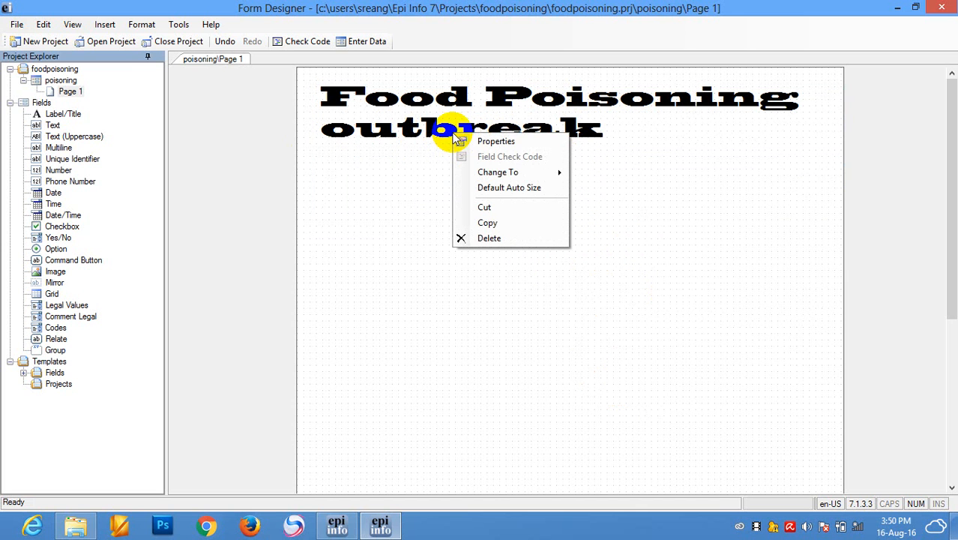
{"action": "left_click", "coordinate": [497, 142]}
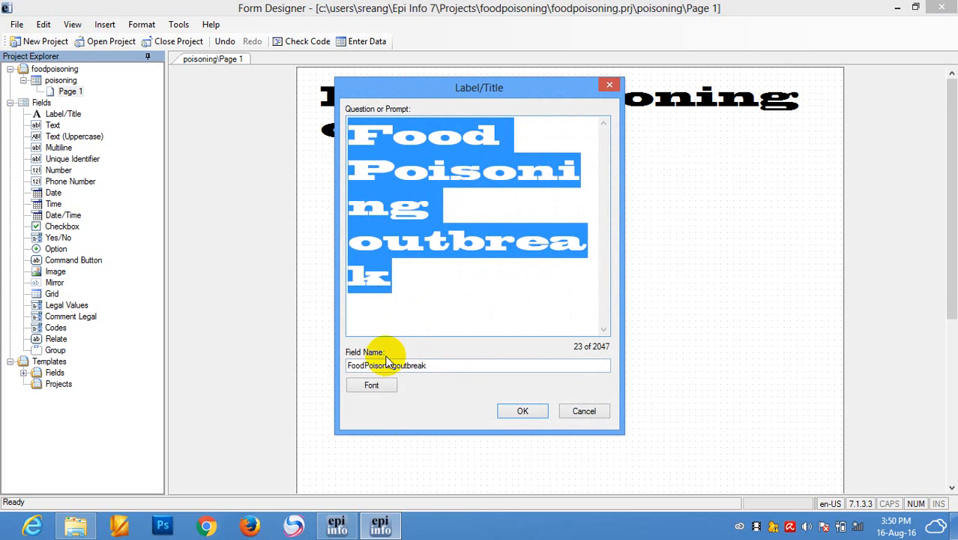
{"action": "left_click", "coordinate": [373, 385]}
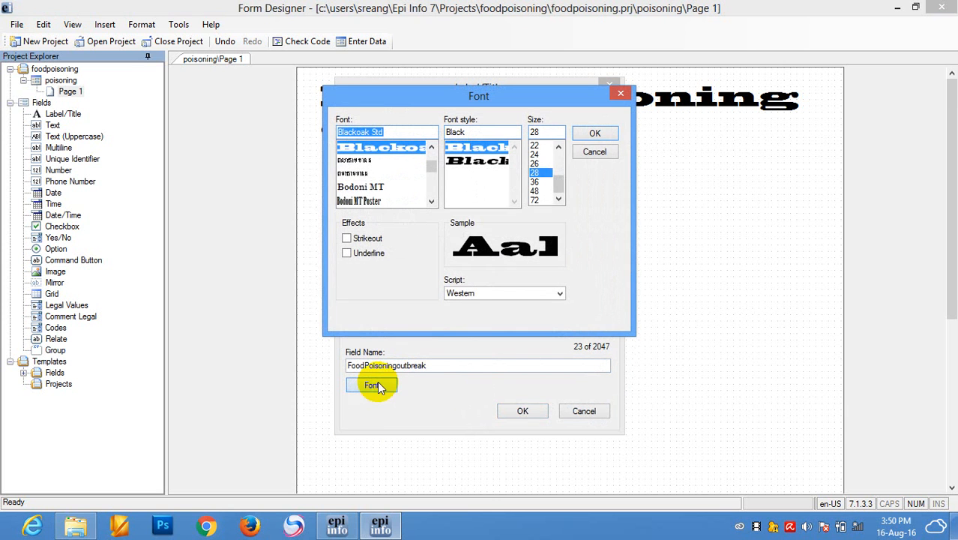
{"action": "left_click_drag", "start_coordinate": [560, 181], "coordinate": [557, 152]}
{"action": "left_click", "coordinate": [535, 191]}
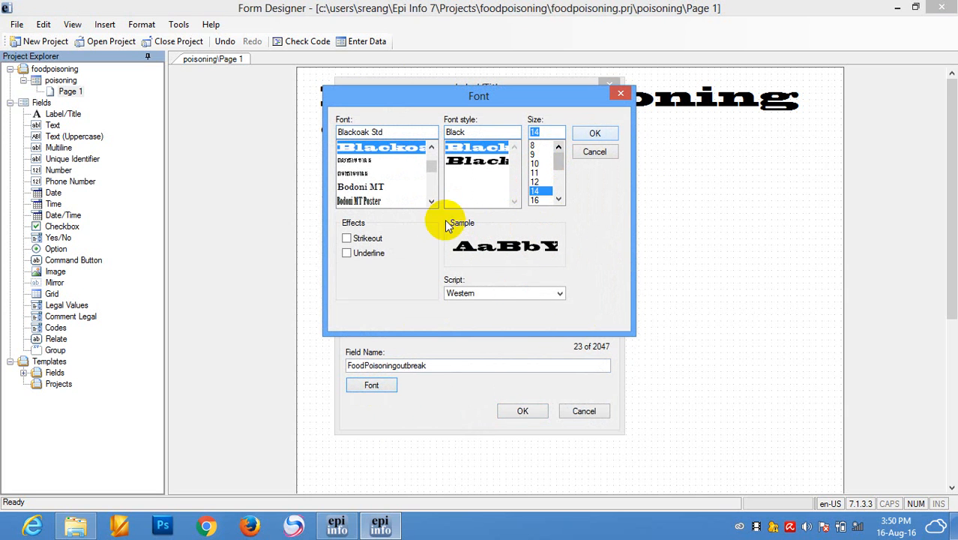
{"action": "left_click", "coordinate": [347, 254]}
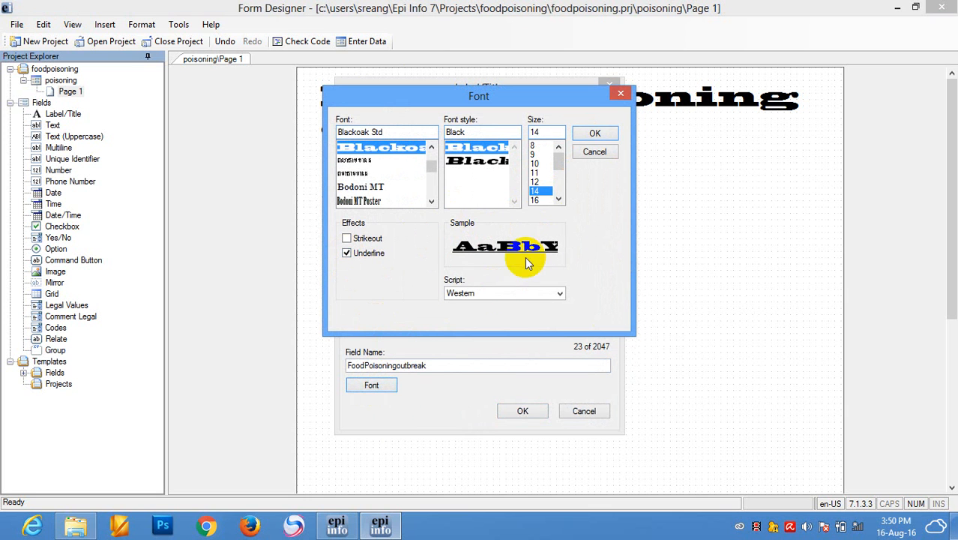
{"action": "left_click", "coordinate": [347, 238]}
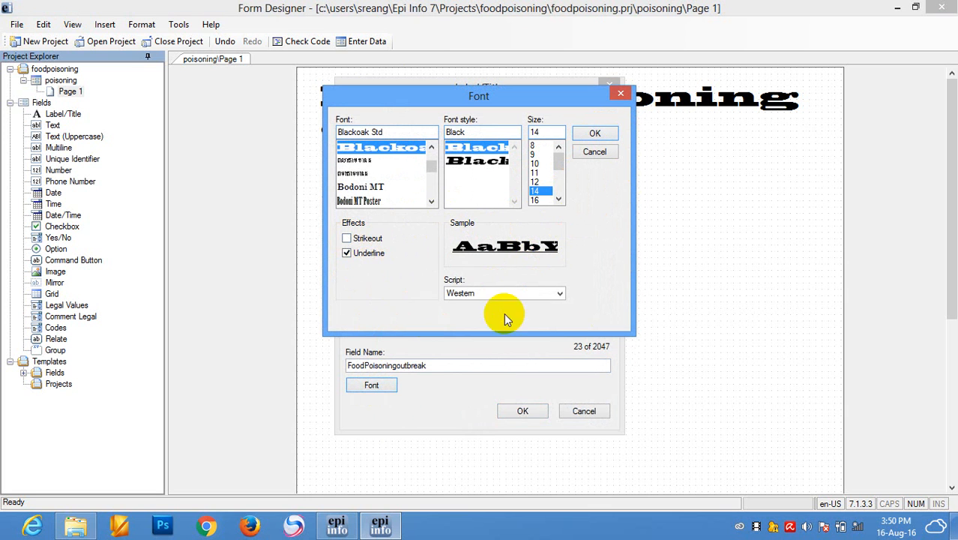
{"action": "left_click", "coordinate": [596, 136]}
{"action": "left_click", "coordinate": [515, 410]}
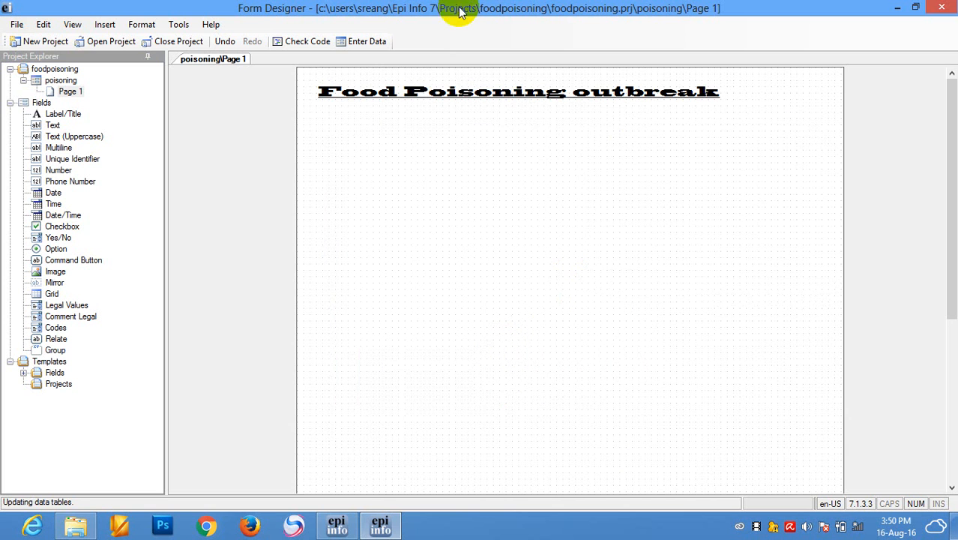
Move the title label so its text sits roughly centred near the top of Page 1
{"action": "left_click", "coordinate": [533, 96]}
{"action": "left_click_drag", "start_coordinate": [532, 96], "coordinate": [593, 111]}
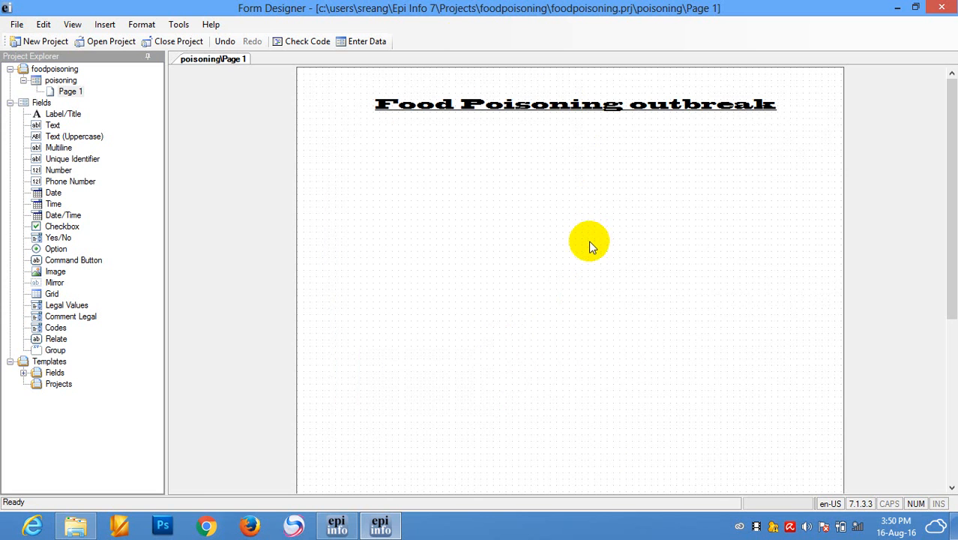
{"action": "left_click", "coordinate": [560, 108]}
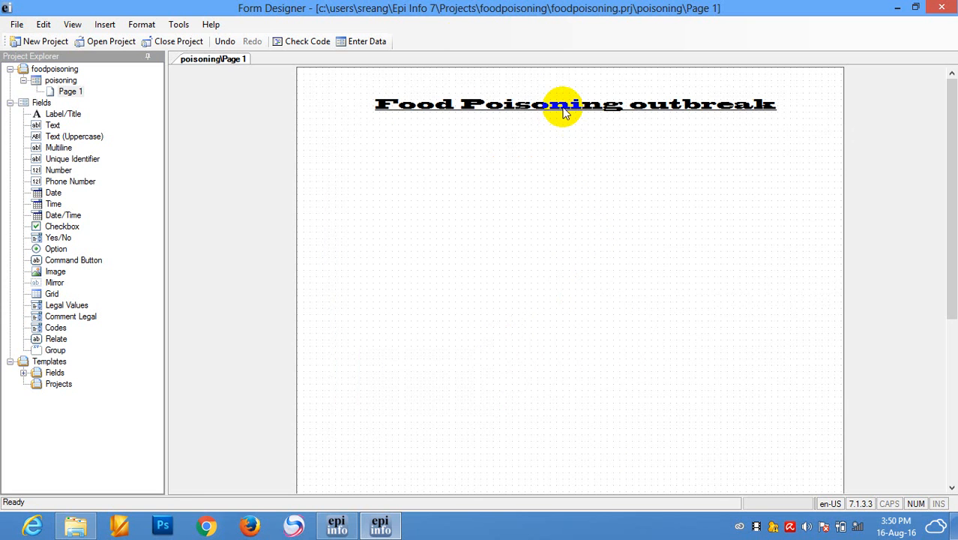
Open the font settings of the "Food Poisoning outbreak" title label
{"action": "right_click", "coordinate": [564, 109]}
{"action": "left_click", "coordinate": [604, 117]}
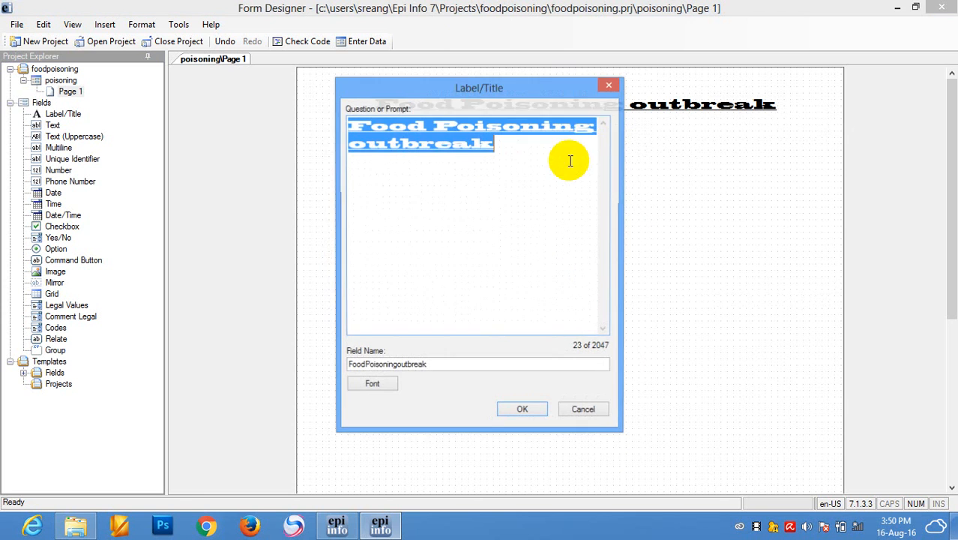
{"action": "left_click", "coordinate": [512, 269]}
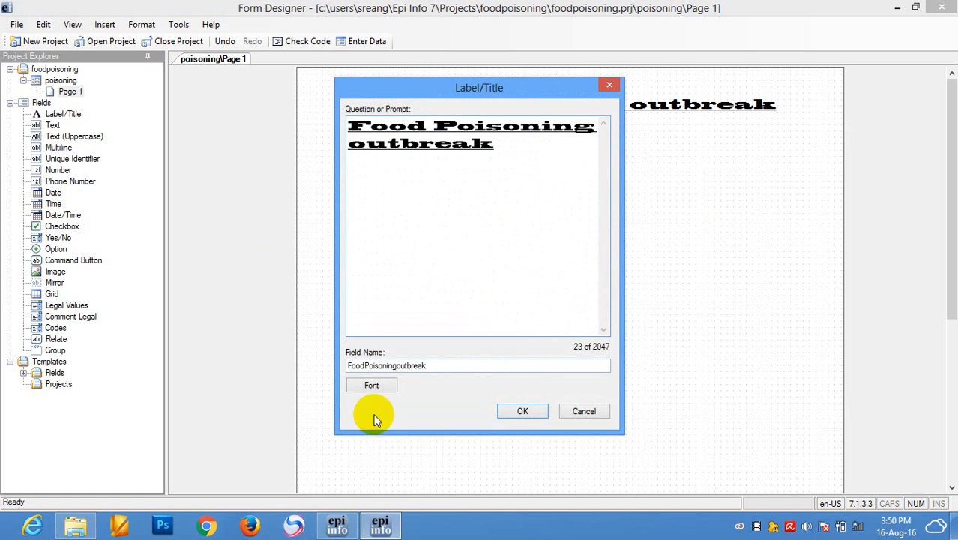
{"action": "left_click", "coordinate": [372, 386]}
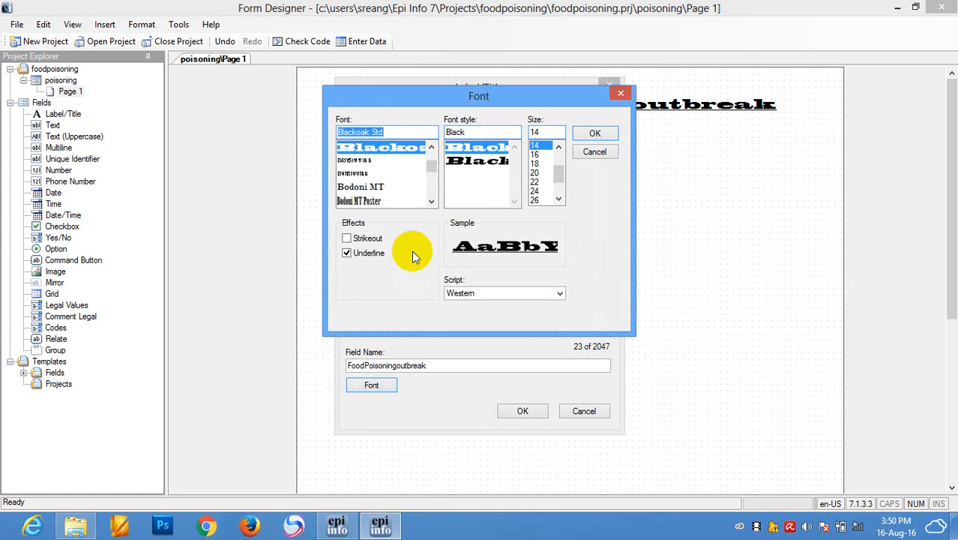
Try Bodoni MT for the title label and look through the available fonts for another typeface
{"action": "left_click", "coordinate": [367, 188]}
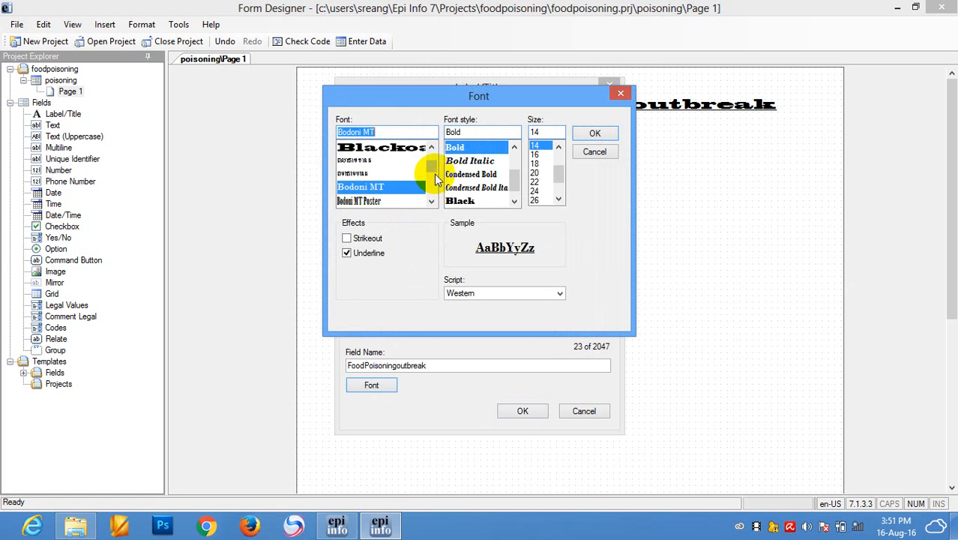
{"action": "left_click", "coordinate": [432, 164]}
{"action": "left_click_drag", "start_coordinate": [432, 163], "coordinate": [429, 188]}
{"action": "left_click", "coordinate": [433, 148]}
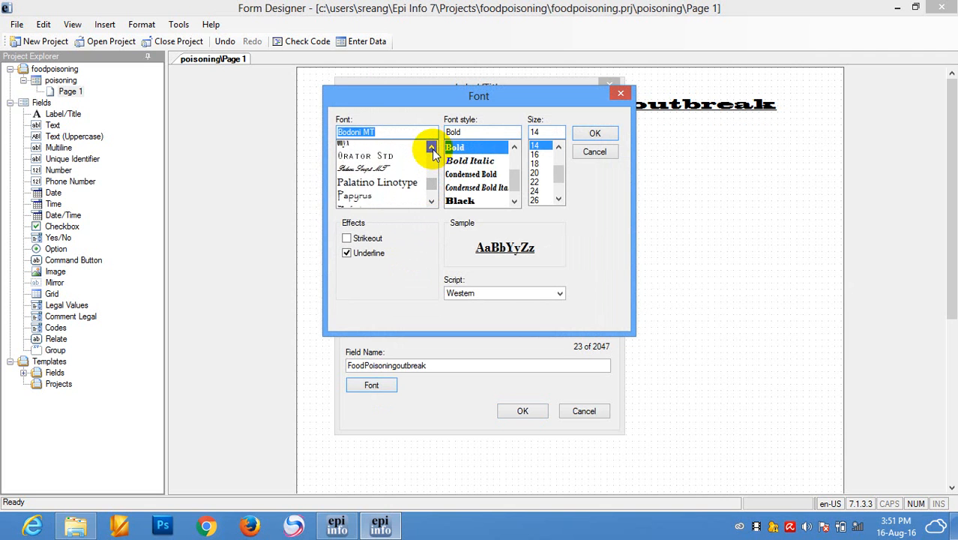
{"action": "left_click", "coordinate": [432, 149]}
{"action": "left_click", "coordinate": [433, 150]}
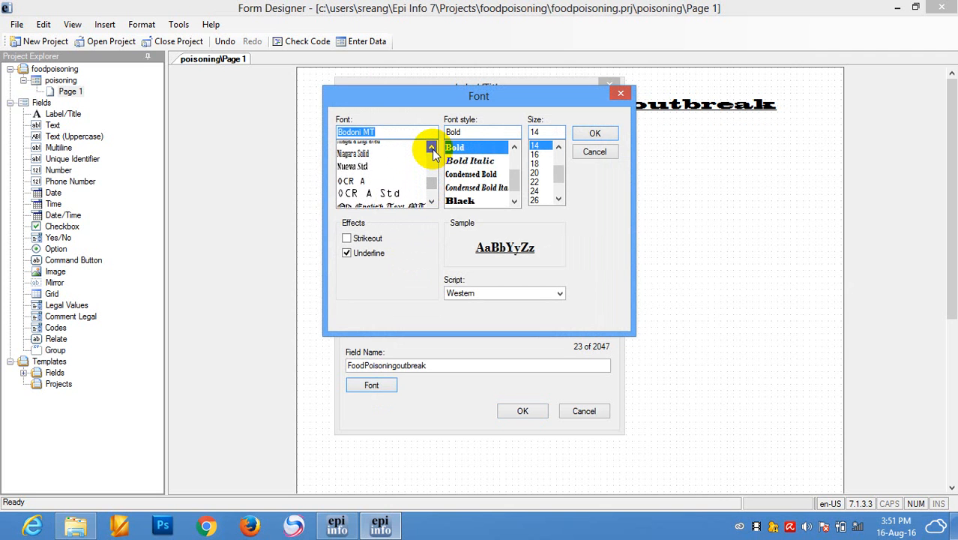
{"action": "left_click", "coordinate": [433, 149]}
{"action": "left_click", "coordinate": [433, 150]}
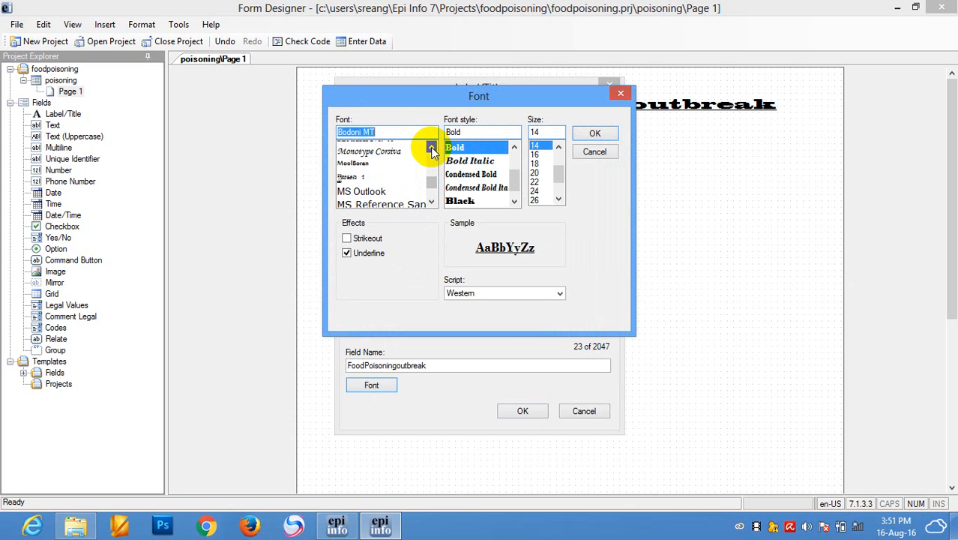
{"action": "left_click", "coordinate": [433, 150]}
{"action": "left_click", "coordinate": [433, 149]}
{"action": "left_click", "coordinate": [433, 150]}
{"action": "left_click", "coordinate": [433, 149]}
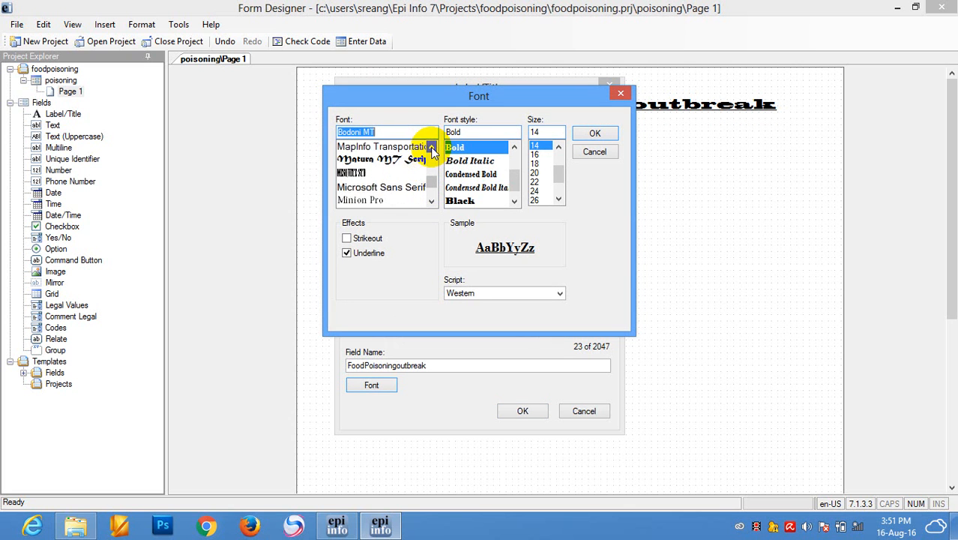
{"action": "left_click", "coordinate": [433, 149]}
{"action": "left_click", "coordinate": [433, 149]}
{"action": "left_click", "coordinate": [433, 149]}
{"action": "left_click", "coordinate": [433, 149]}
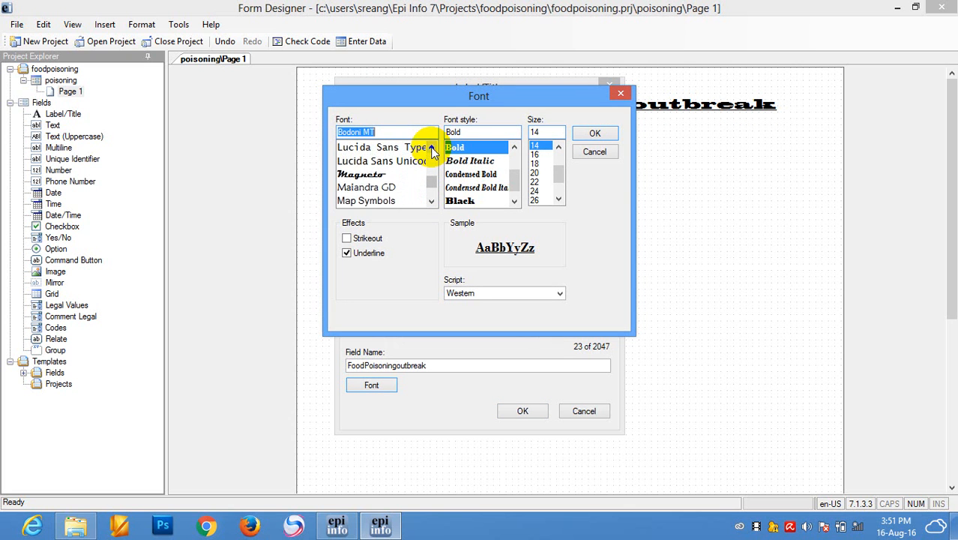
{"action": "left_click", "coordinate": [432, 149]}
{"action": "left_click", "coordinate": [432, 149]}
{"action": "left_click", "coordinate": [433, 150]}
{"action": "left_click", "coordinate": [433, 149]}
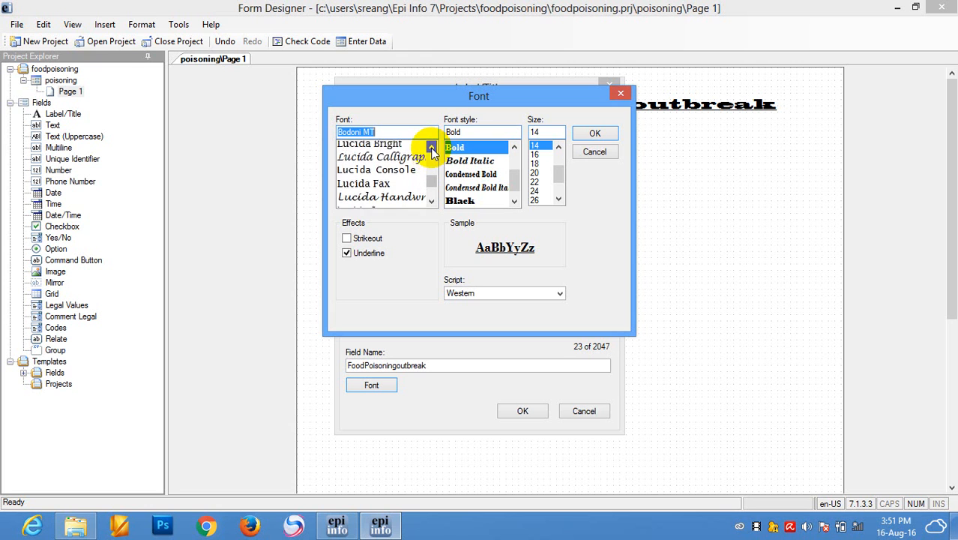
{"action": "left_click", "coordinate": [433, 150]}
{"action": "left_click", "coordinate": [433, 149]}
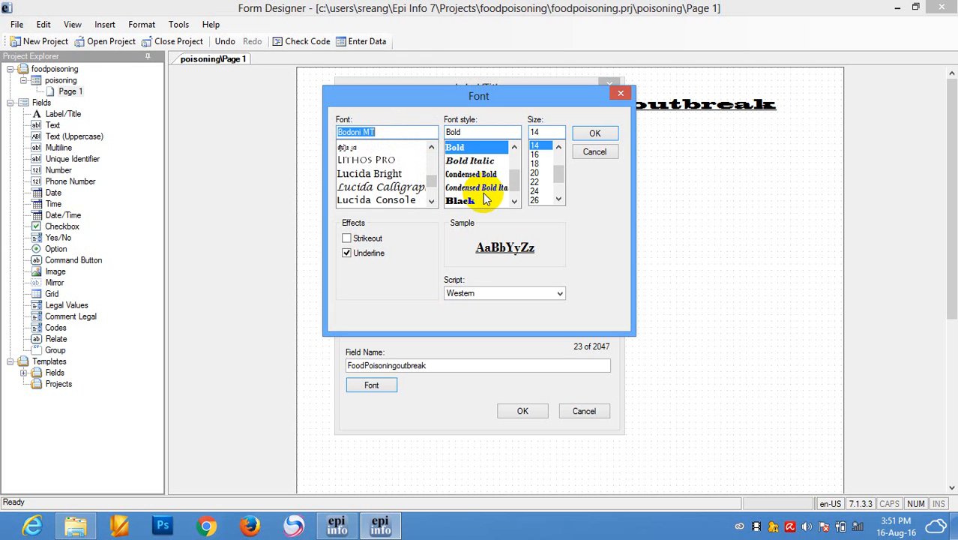
Set the title label's font to Times New Roman, bold, size 16, and centre the title near the top of Page 1
{"action": "type", "text": "Time"}
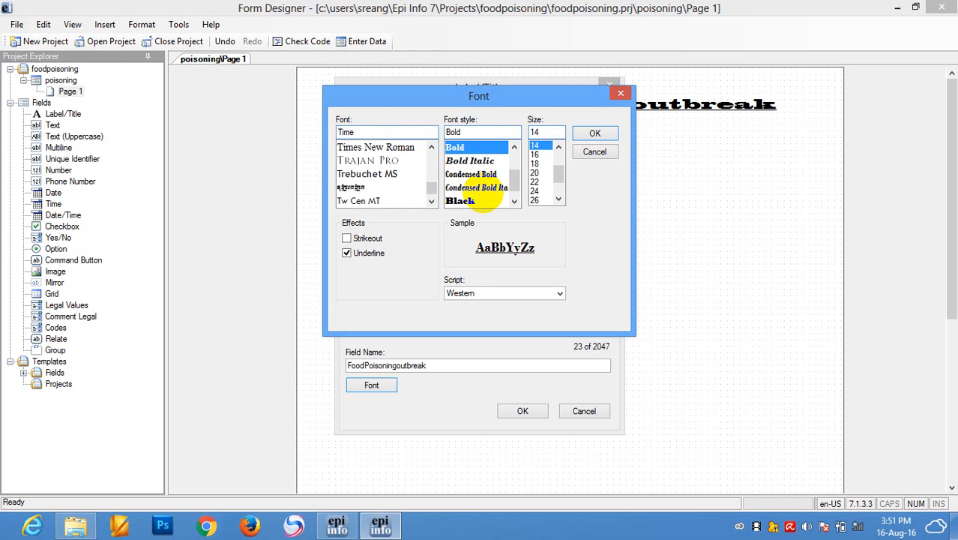
{"action": "left_click", "coordinate": [386, 148]}
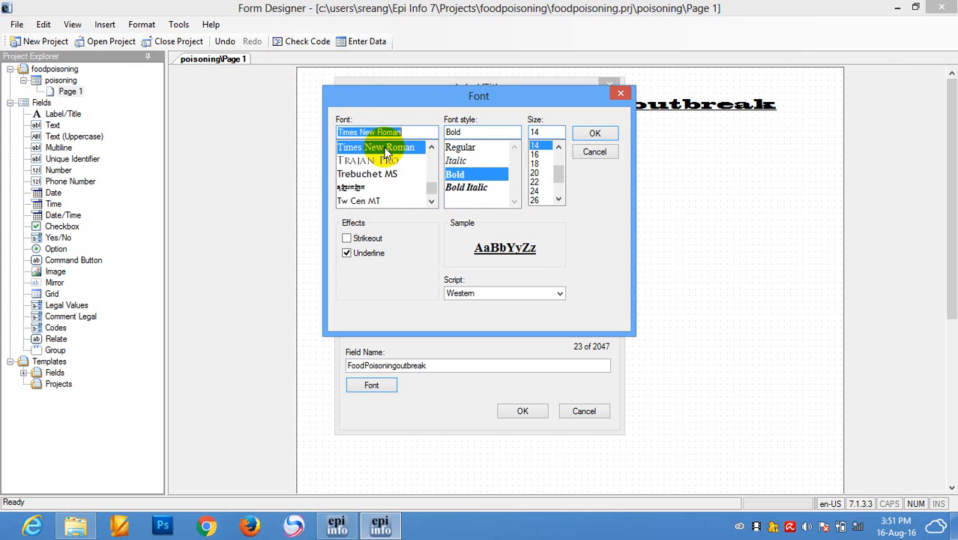
{"action": "left_click", "coordinate": [536, 155]}
{"action": "left_click", "coordinate": [593, 135]}
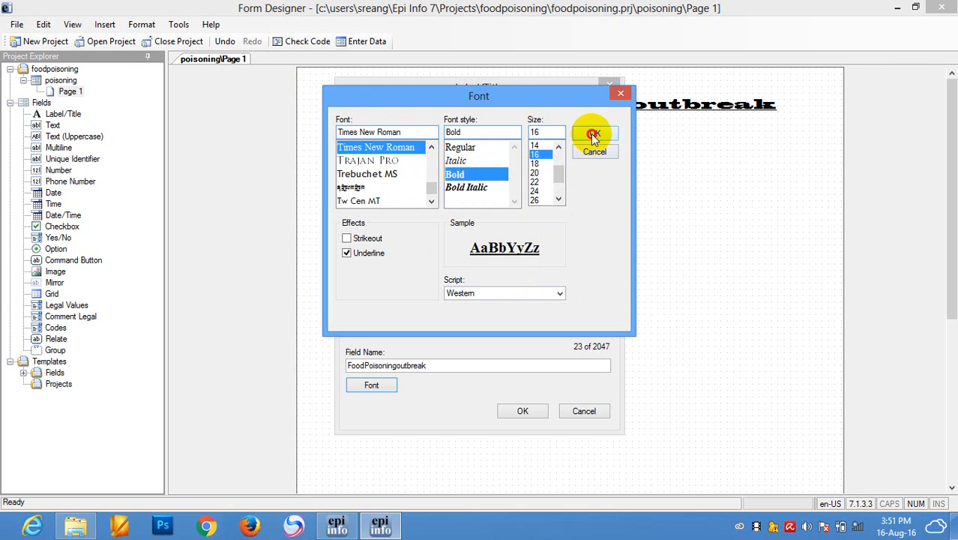
{"action": "left_click", "coordinate": [521, 411]}
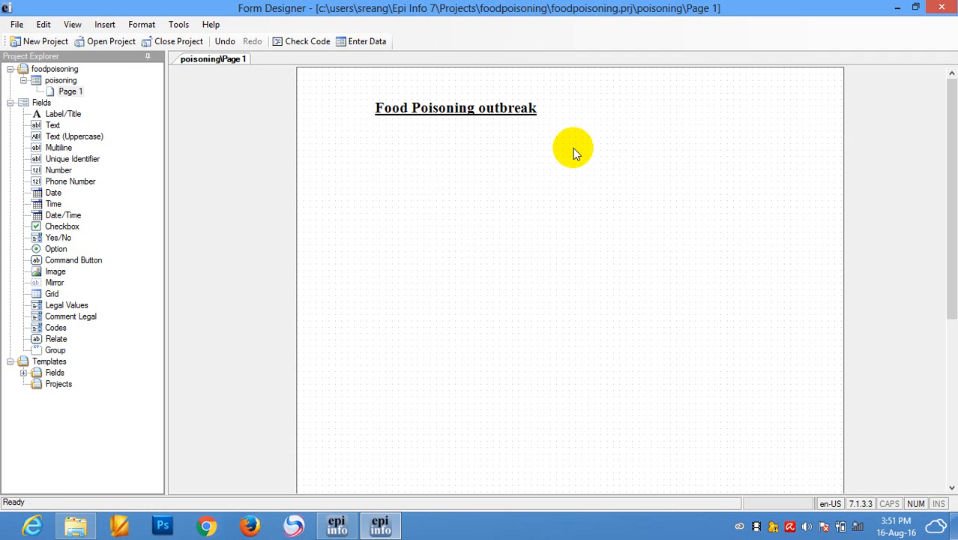
{"action": "left_click", "coordinate": [496, 105]}
{"action": "left_click_drag", "start_coordinate": [496, 104], "coordinate": [612, 109]}
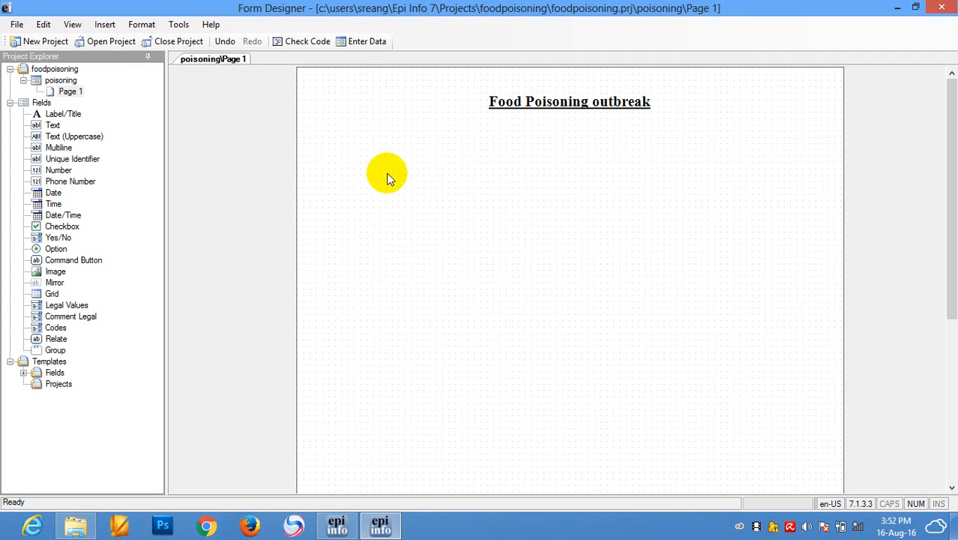
Start a new Label/Title field below the title with the prompt "Patien ID" and the suggested field name PatienID
{"action": "right_click", "coordinate": [387, 150]}
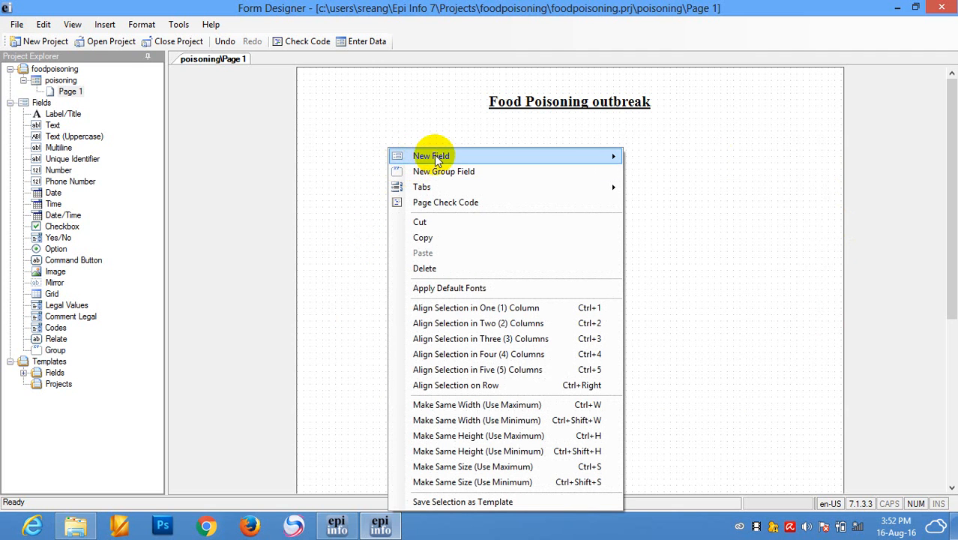
{"action": "mouse_move", "coordinate": [435, 156]}
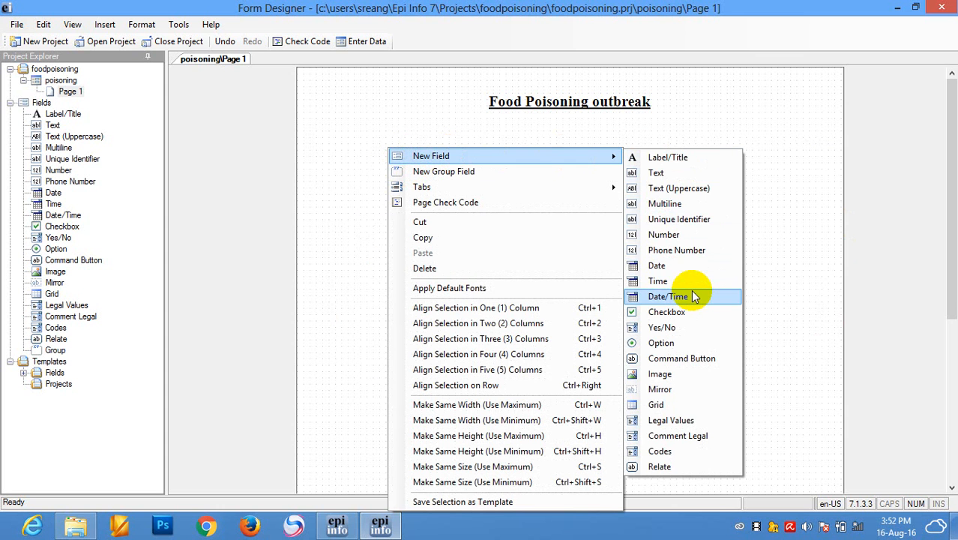
{"action": "left_click", "coordinate": [660, 156]}
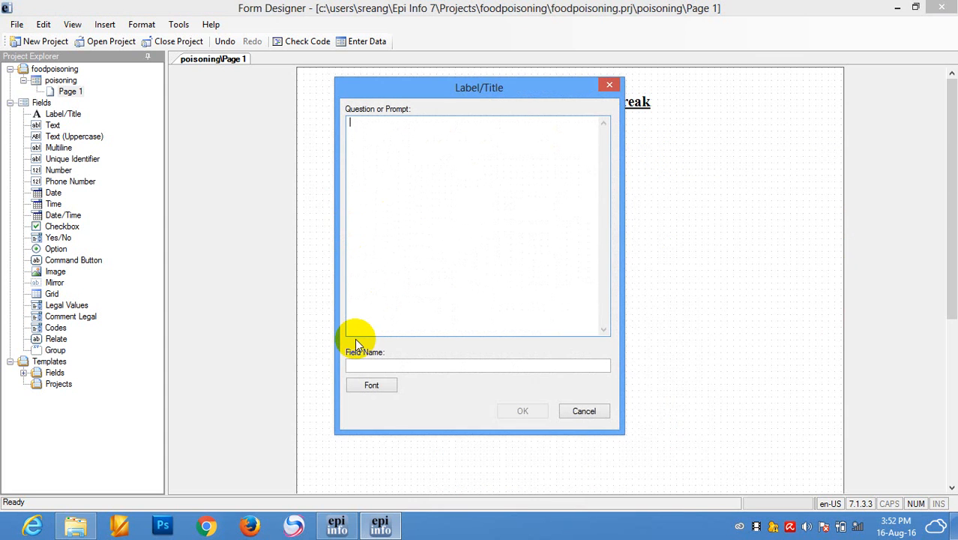
{"action": "type", "text": "ID"}
{"action": "key", "text": "BackSpace"}
{"action": "key", "text": "BackSpace"}
{"action": "type", "text": "Patie"}
{"action": "key", "text": "BackSpace"}
{"action": "key", "text": "BackSpace"}
{"action": "type", "text": "ien "}
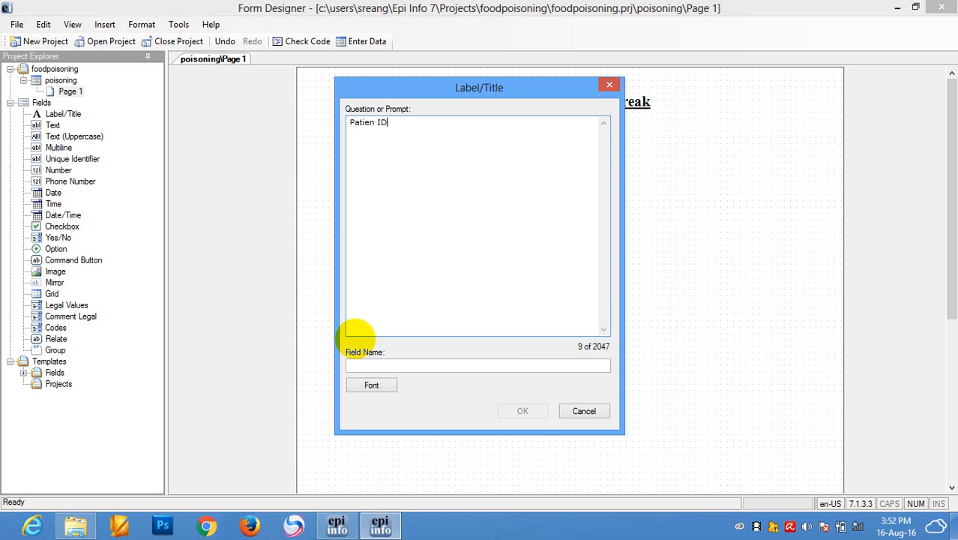
{"action": "type", "text": "ID"}
{"action": "left_click", "coordinate": [494, 365]}
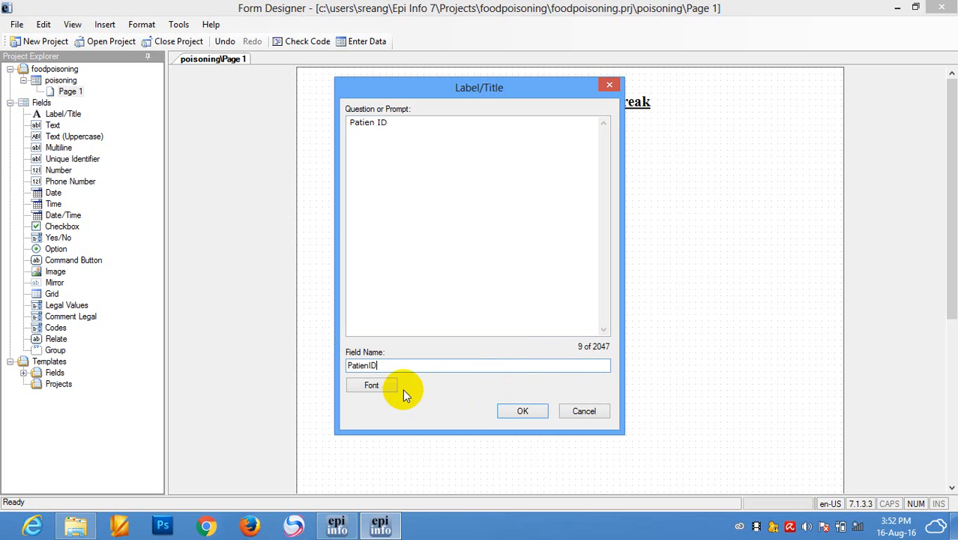
Create the Patien ID label in Times New Roman size 12 and place it near the page's left edge, below the title
{"action": "left_click", "coordinate": [379, 386]}
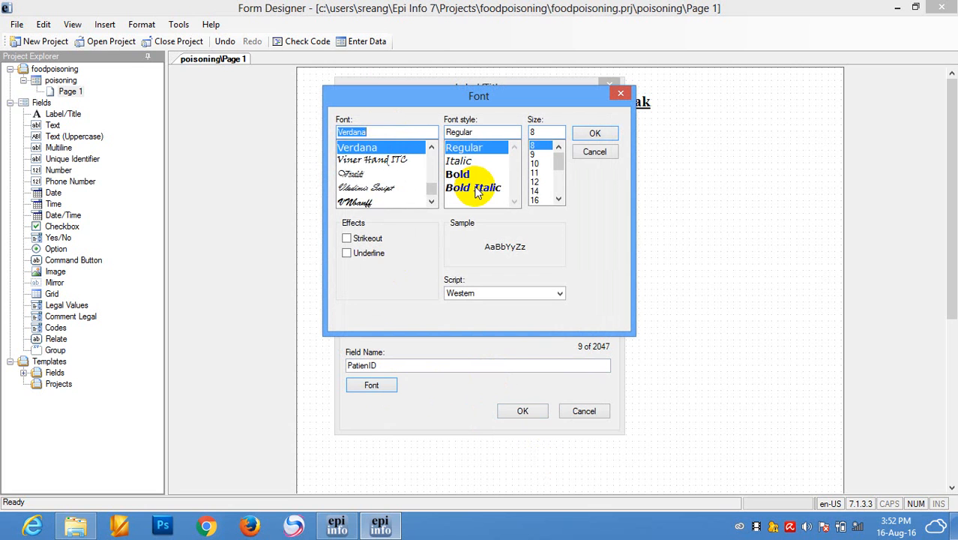
{"action": "type", "text": "time"}
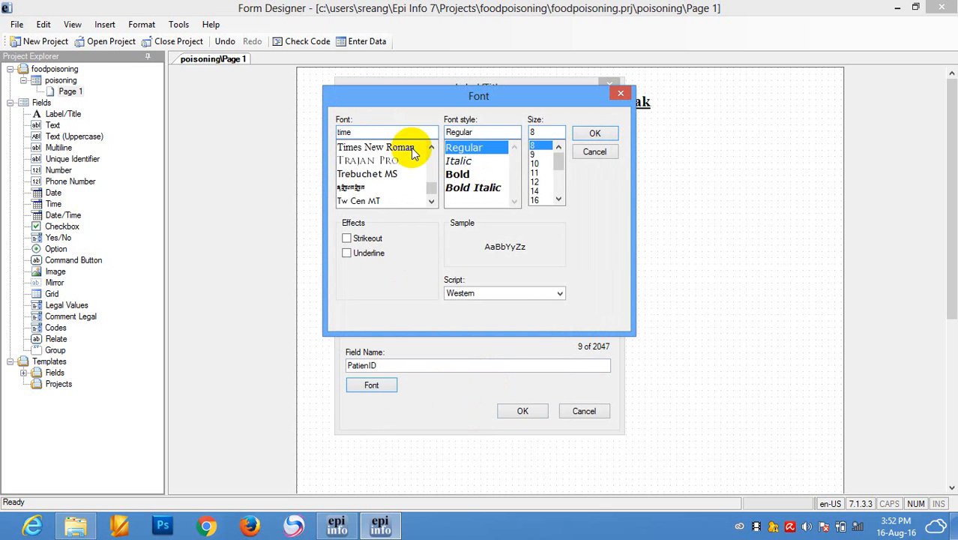
{"action": "left_click", "coordinate": [396, 147]}
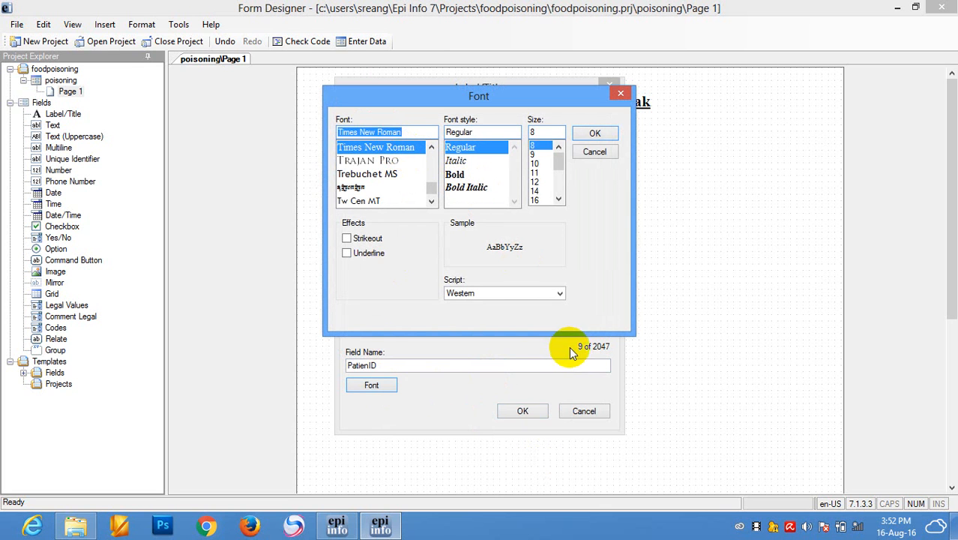
{"action": "left_click", "coordinate": [550, 183]}
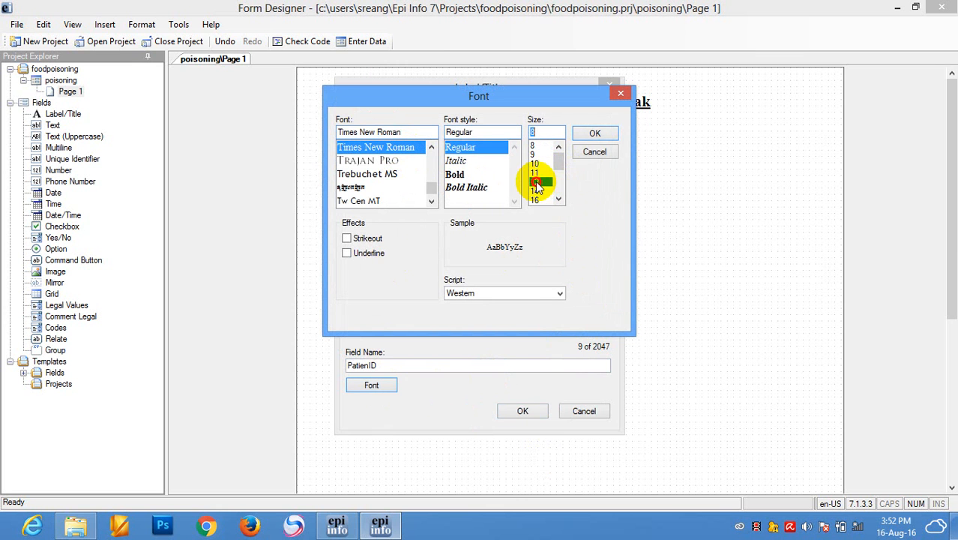
{"action": "left_click", "coordinate": [592, 135]}
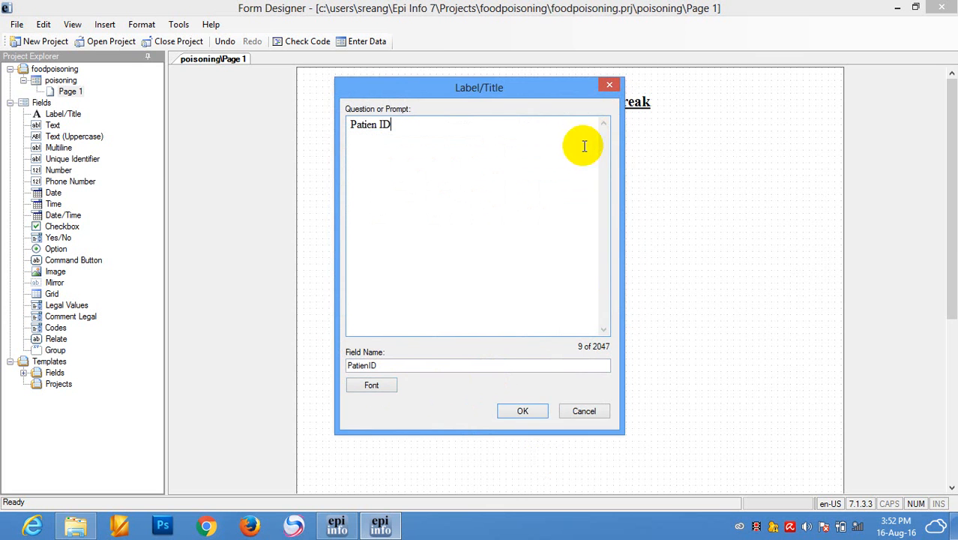
{"action": "left_click", "coordinate": [527, 410]}
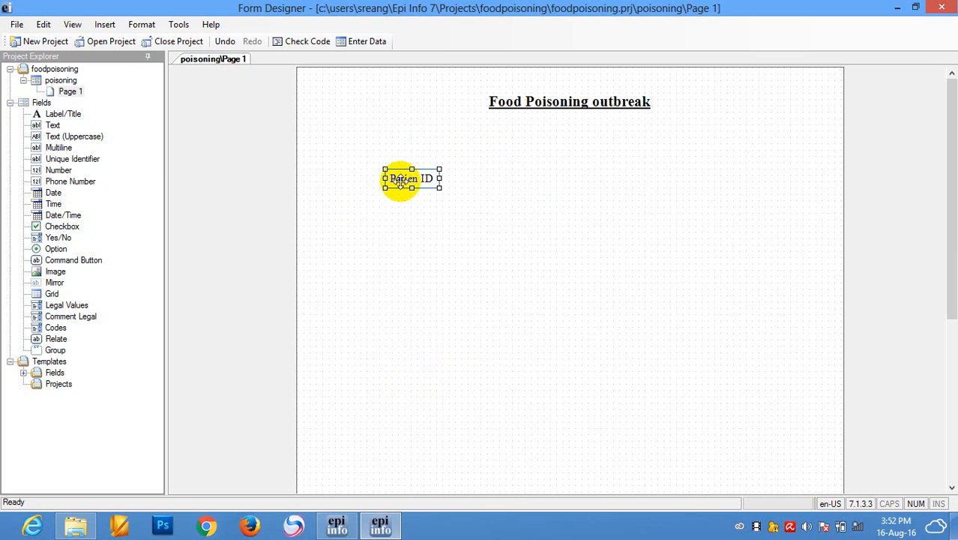
{"action": "left_click_drag", "start_coordinate": [397, 181], "coordinate": [331, 159]}
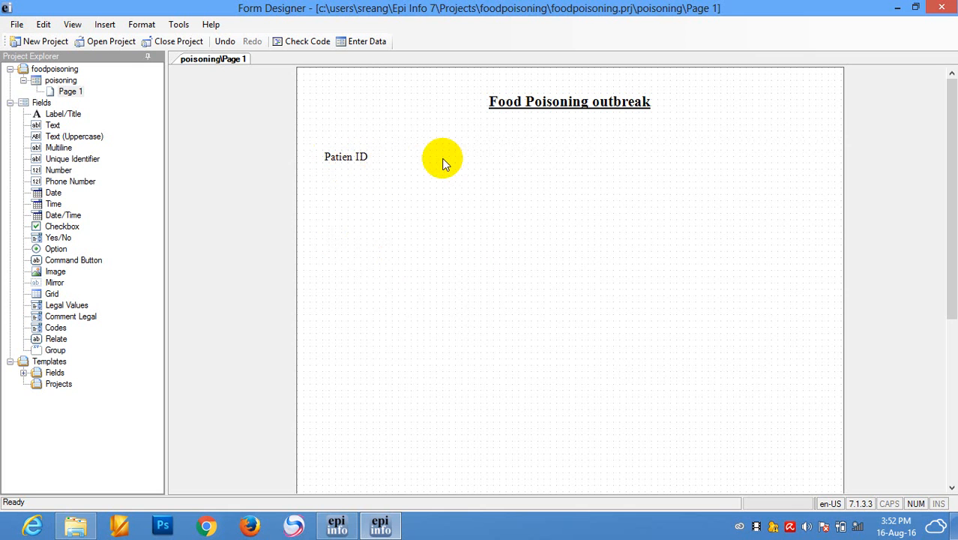
{"action": "right_click", "coordinate": [422, 152]}
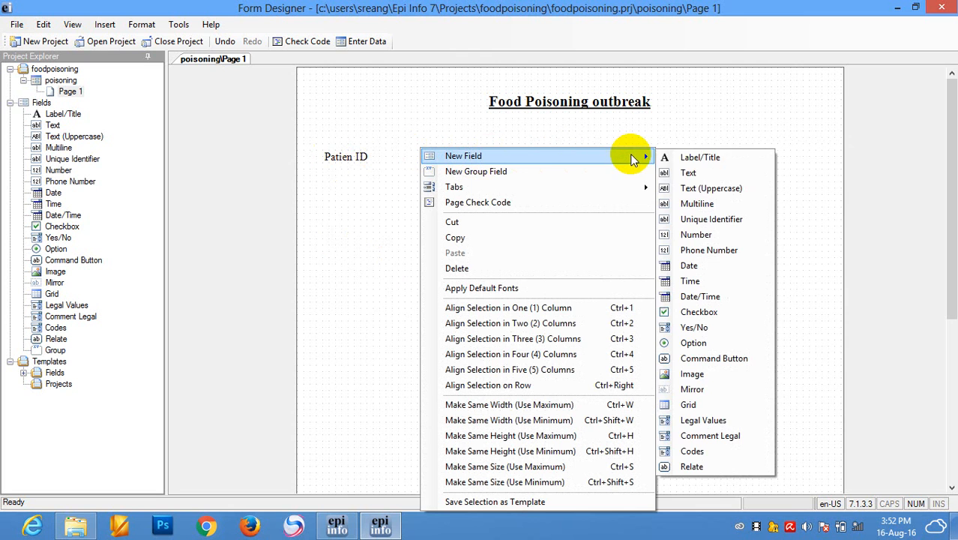
{"action": "mouse_move", "coordinate": [633, 154]}
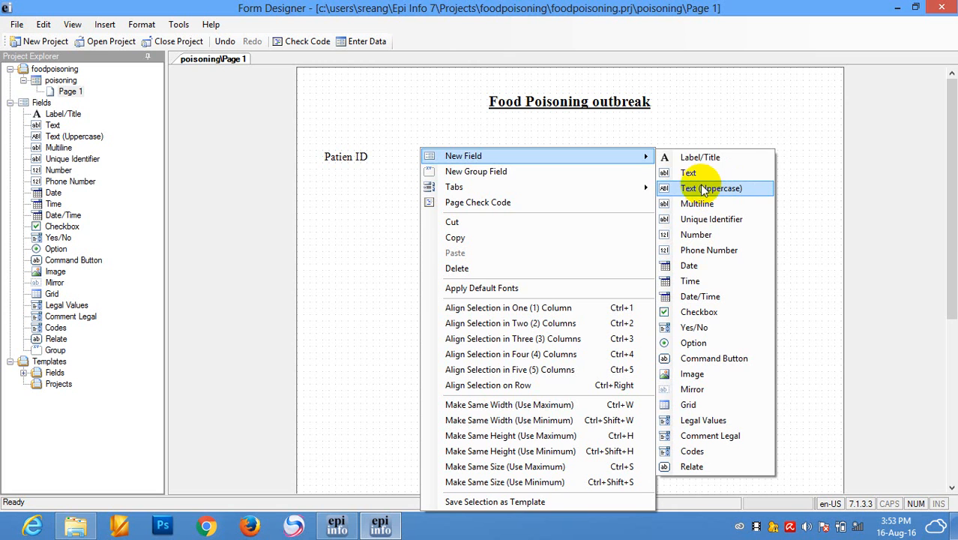
{"action": "left_click", "coordinate": [691, 174]}
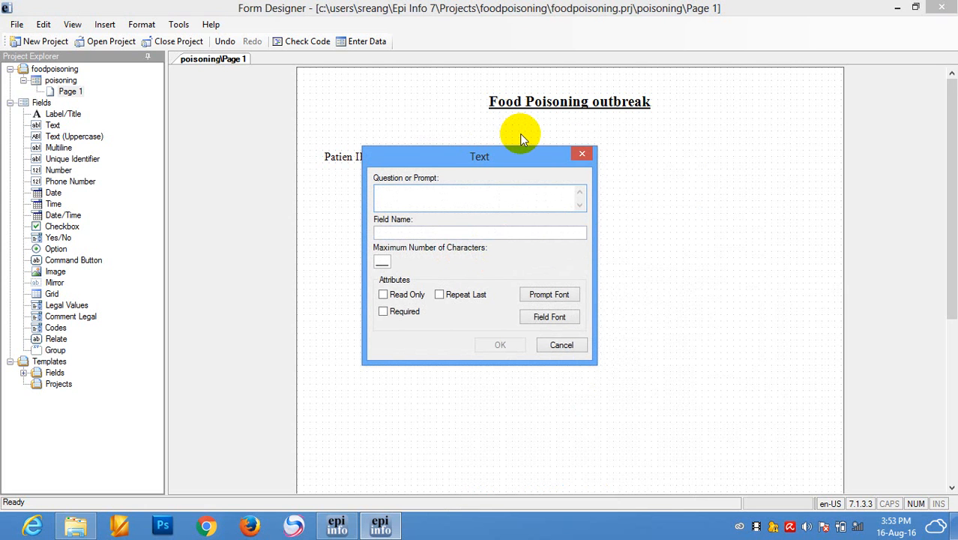
{"action": "type", "text": "Patien ID"}
{"action": "left_click", "coordinate": [415, 234]}
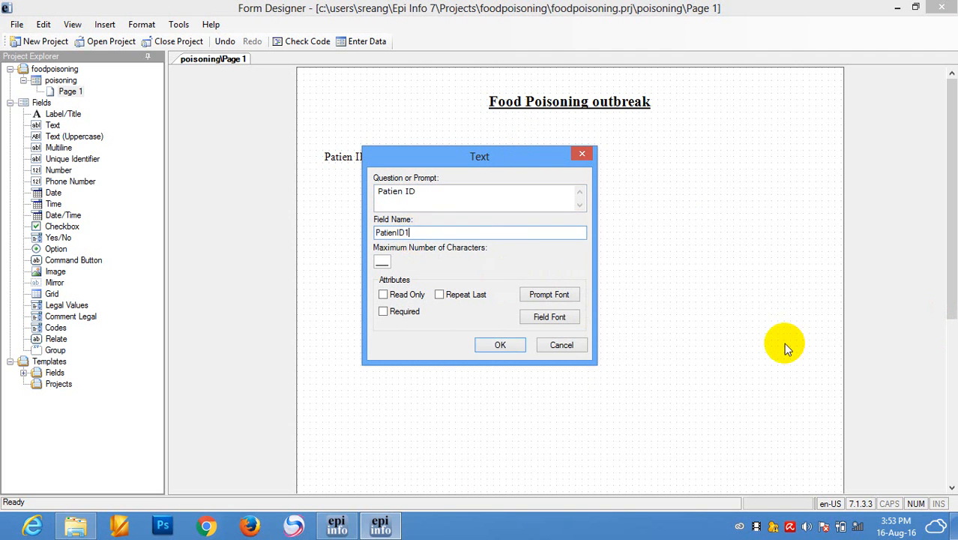
{"action": "key", "text": "BackSpace"}
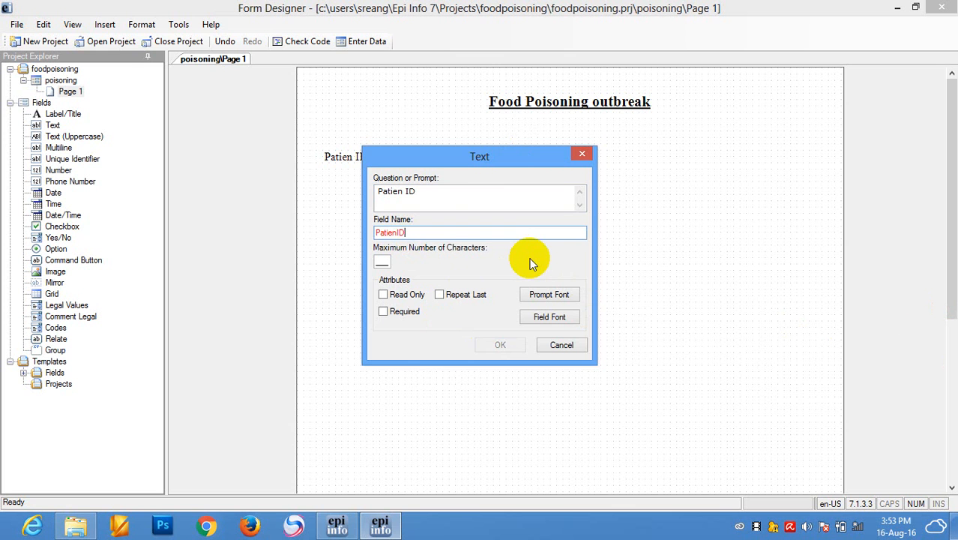
{"action": "left_click_drag", "start_coordinate": [458, 166], "coordinate": [664, 162]}
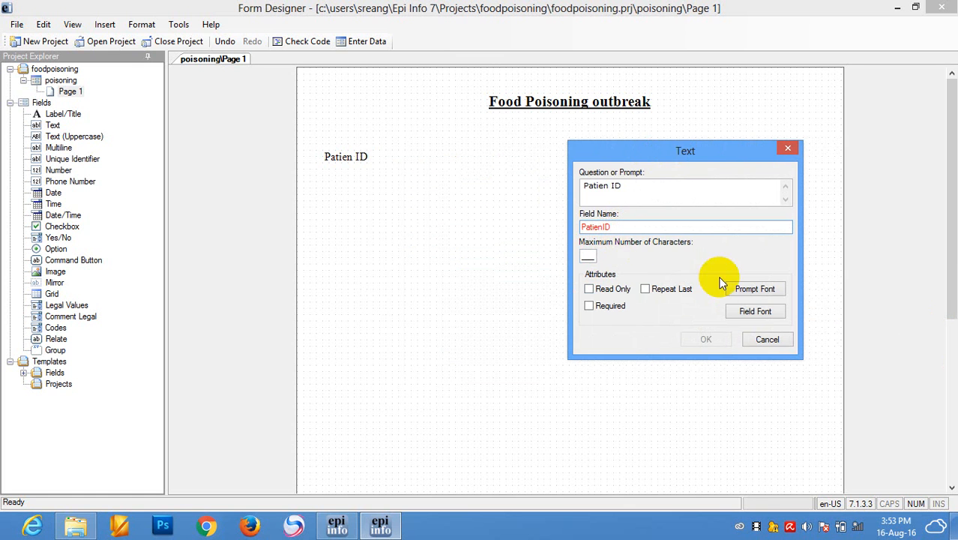
{"action": "left_click", "coordinate": [780, 339]}
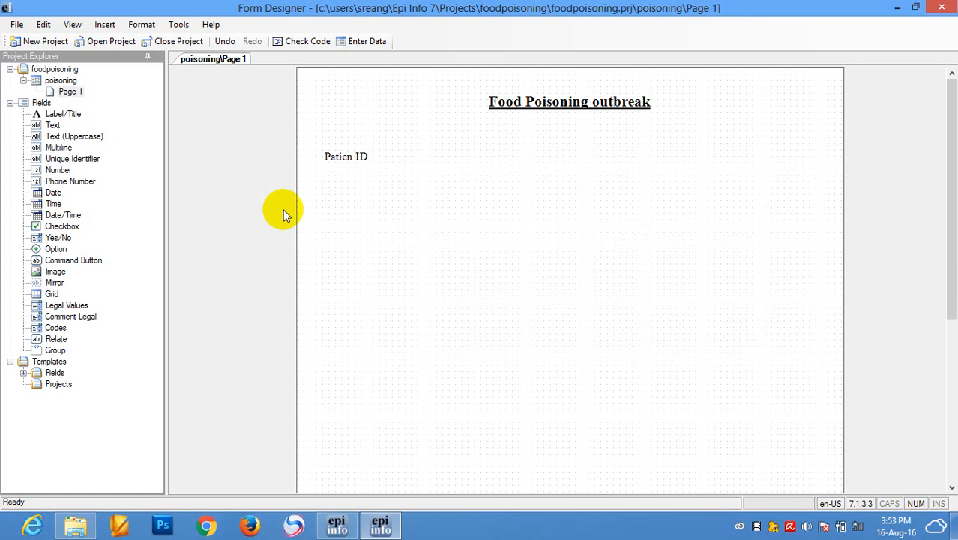
Delete the Patien ID label from Page 1
{"action": "left_click", "coordinate": [347, 160]}
{"action": "right_click", "coordinate": [348, 160]}
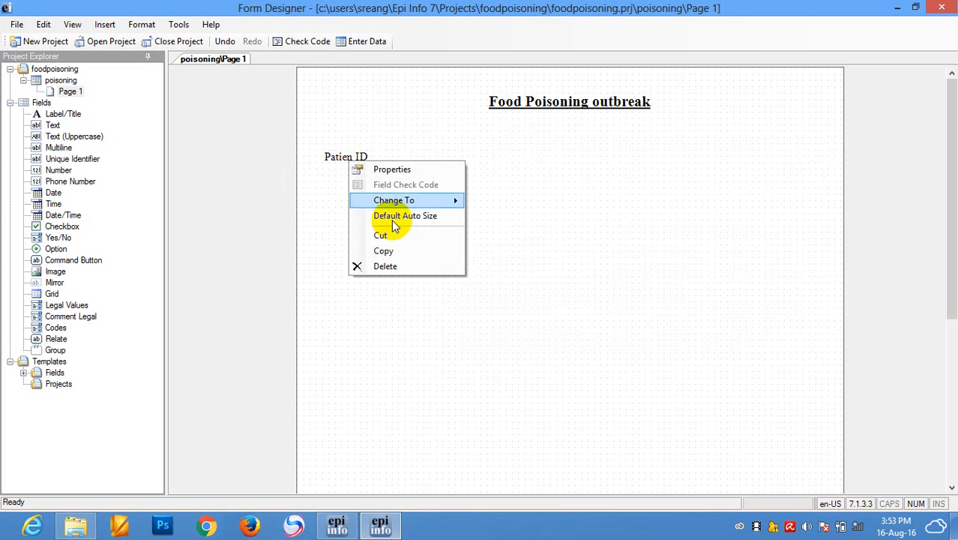
{"action": "left_click", "coordinate": [409, 268]}
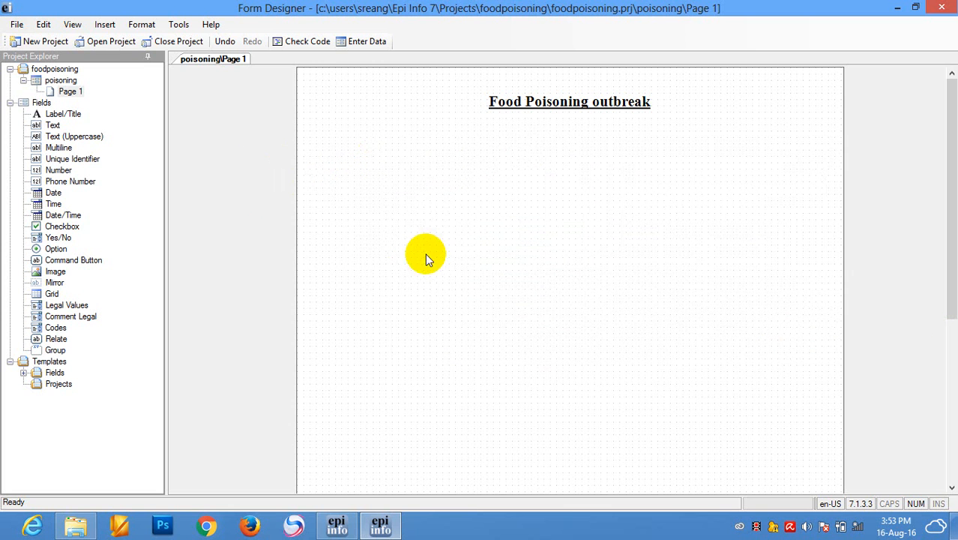
Start a new Text field below the title with the prompt "Patien ID" and the suggested field name PatienID
{"action": "right_click", "coordinate": [480, 194]}
{"action": "mouse_move", "coordinate": [688, 155]}
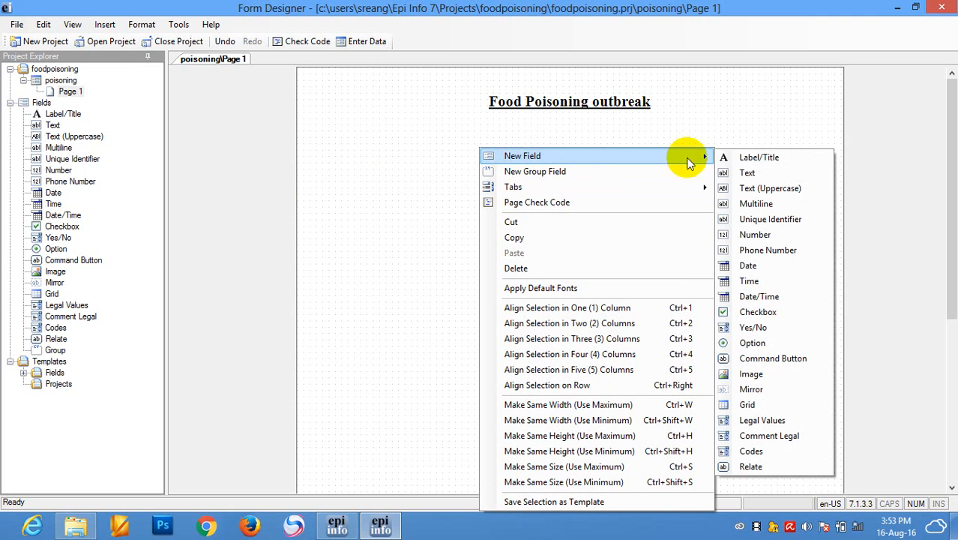
{"action": "left_click", "coordinate": [771, 173]}
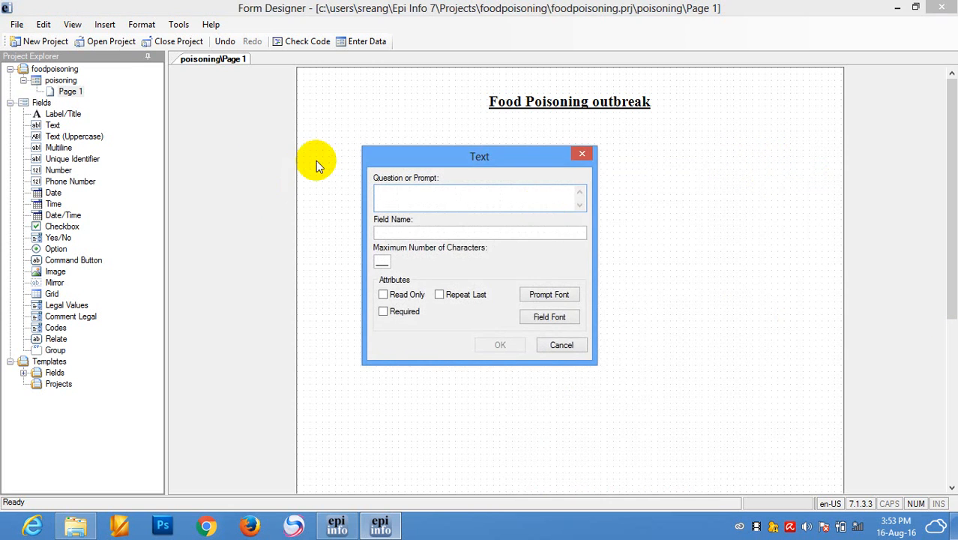
{"action": "left_click_drag", "start_coordinate": [381, 157], "coordinate": [450, 170]}
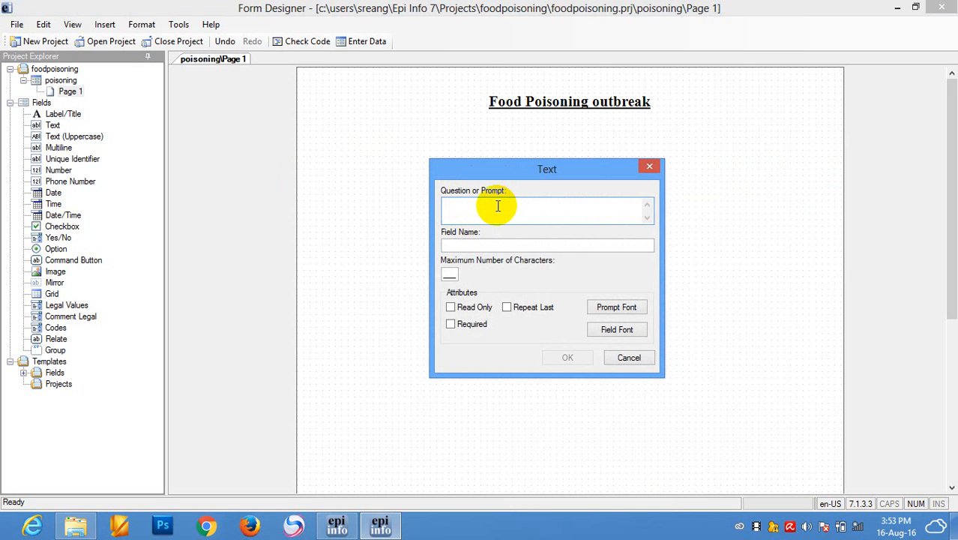
{"action": "type", "text": "Patien ID"}
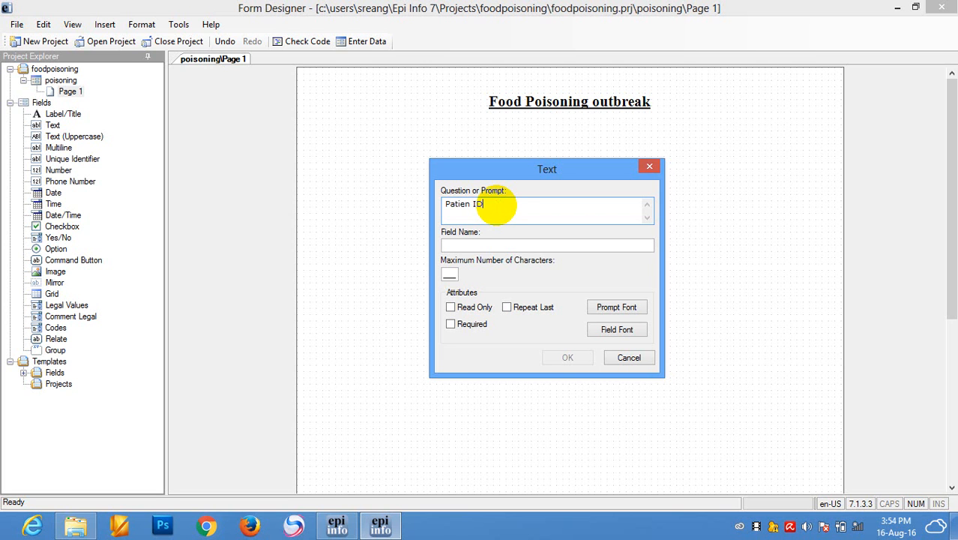
{"action": "left_click", "coordinate": [498, 241]}
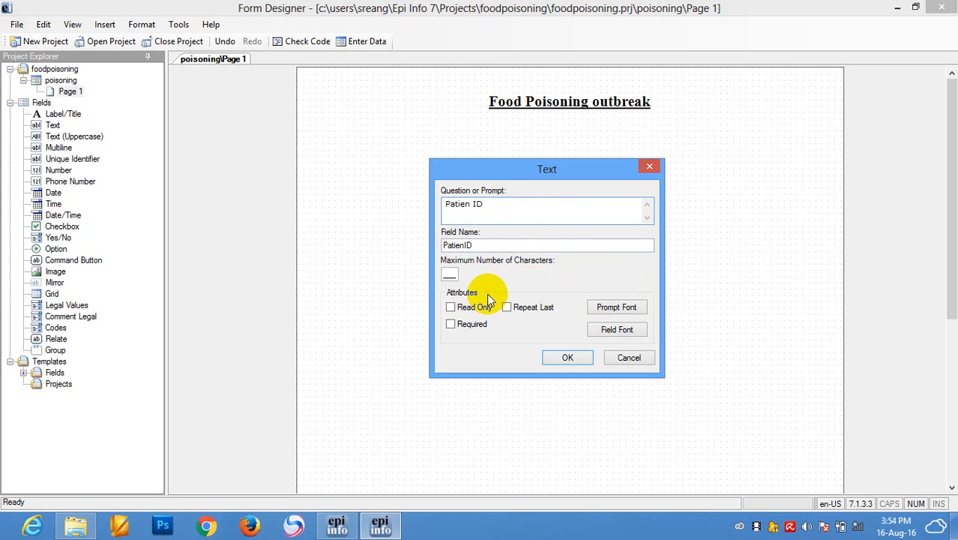
Limit the Patien ID field to 10 characters, make it required instead of read only, and create it
{"action": "left_click", "coordinate": [450, 275]}
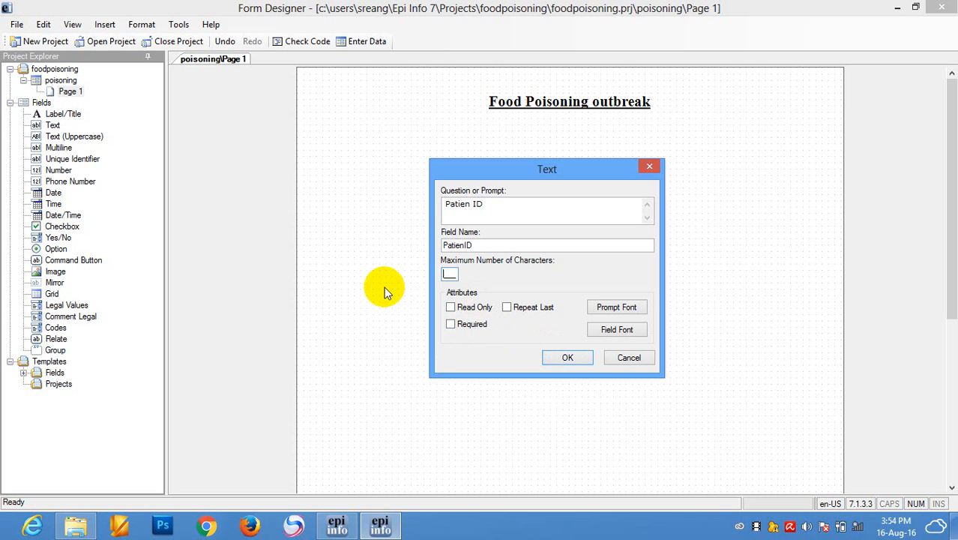
{"action": "type", "text": "10"}
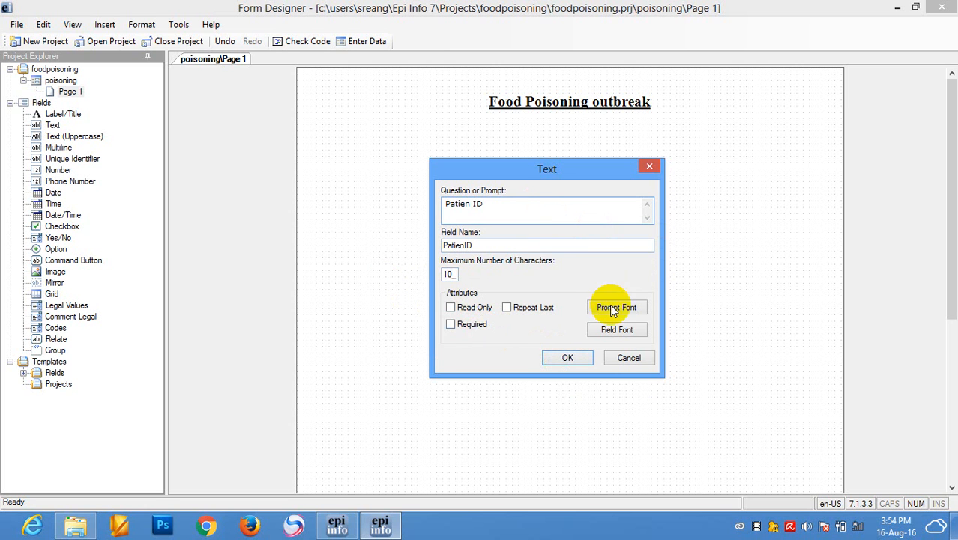
{"action": "left_click", "coordinate": [450, 308]}
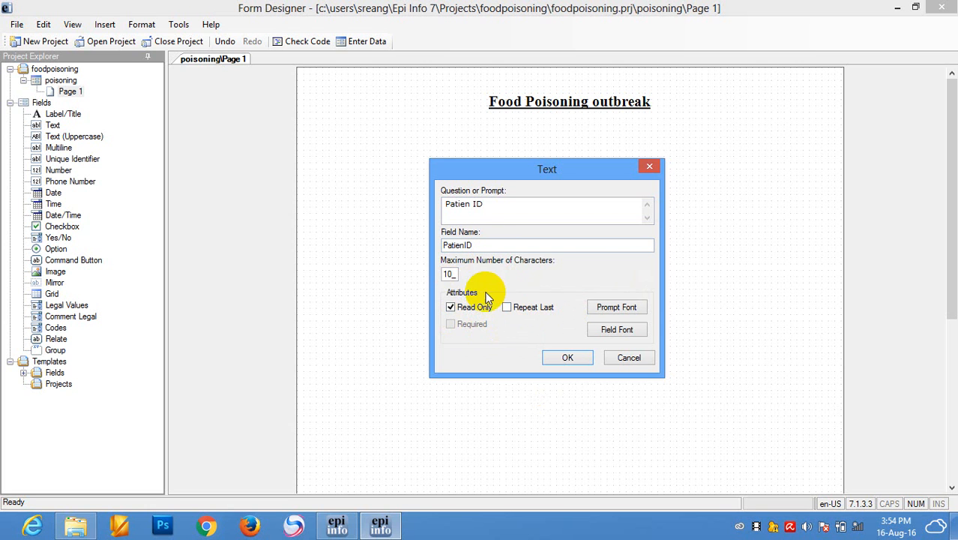
{"action": "left_click", "coordinate": [450, 307]}
{"action": "left_click", "coordinate": [451, 327]}
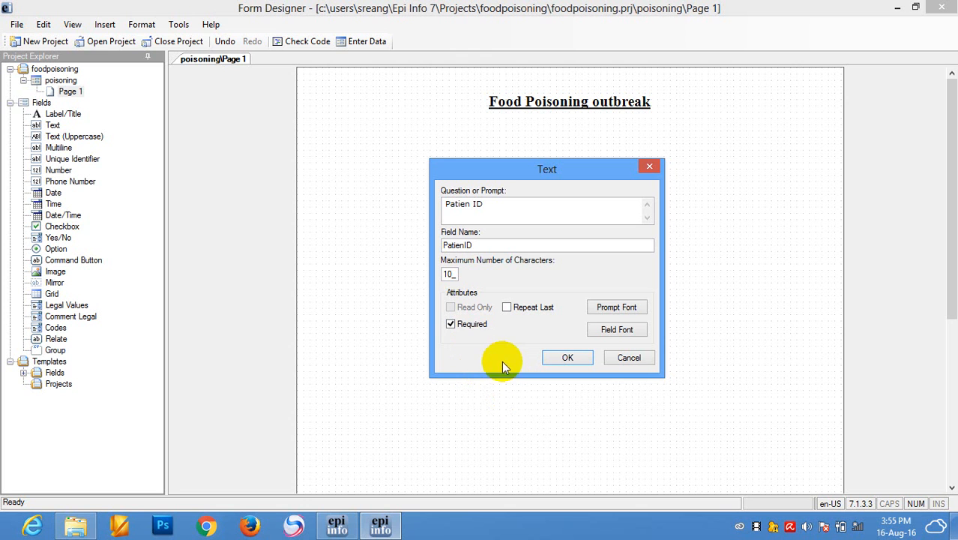
{"action": "left_click", "coordinate": [567, 358]}
Put the Patien ID entry box beside its prompt and place both near the page's left edge, below the title
{"action": "left_click", "coordinate": [506, 211]}
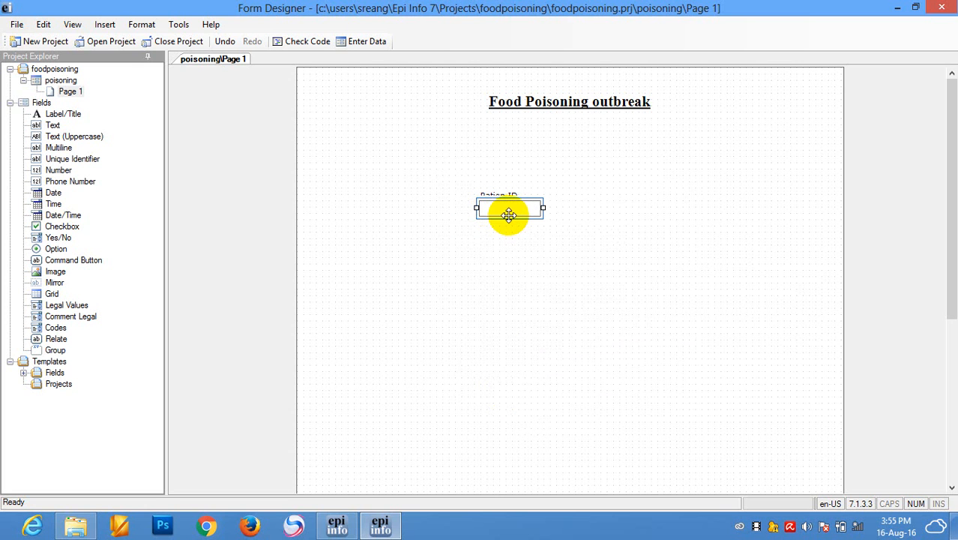
{"action": "left_click_drag", "start_coordinate": [510, 215], "coordinate": [426, 217]}
{"action": "left_click", "coordinate": [516, 195]}
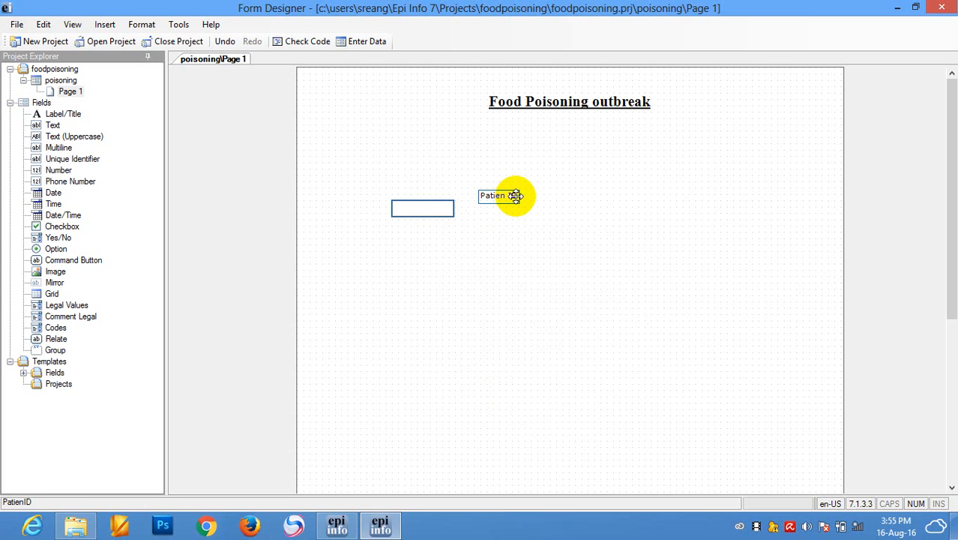
{"action": "left_click_drag", "start_coordinate": [516, 195], "coordinate": [519, 219]}
{"action": "left_click_drag", "start_coordinate": [456, 227], "coordinate": [592, 218]}
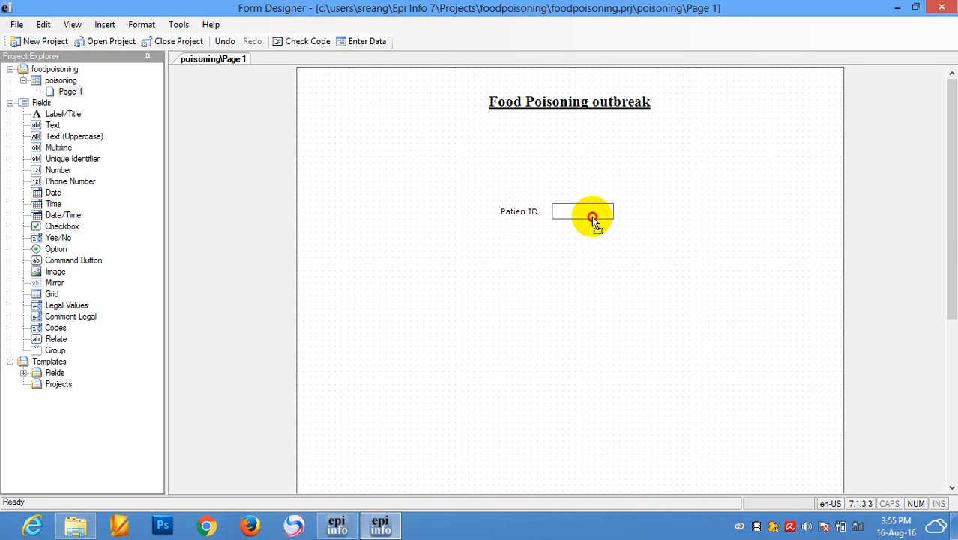
{"action": "left_click_drag", "start_coordinate": [519, 213], "coordinate": [349, 189]}
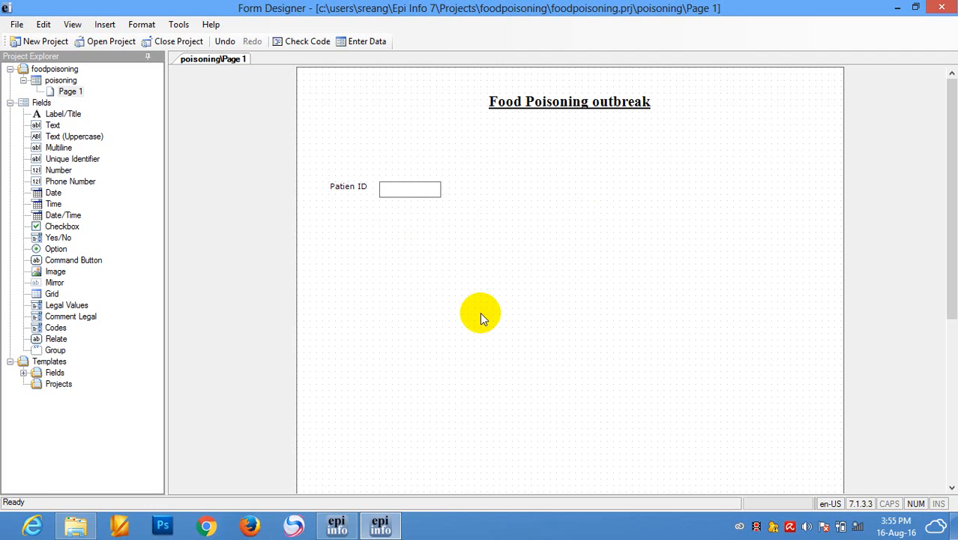
{"action": "left_click", "coordinate": [338, 187]}
{"action": "left_click_drag", "start_coordinate": [337, 186], "coordinate": [337, 174]}
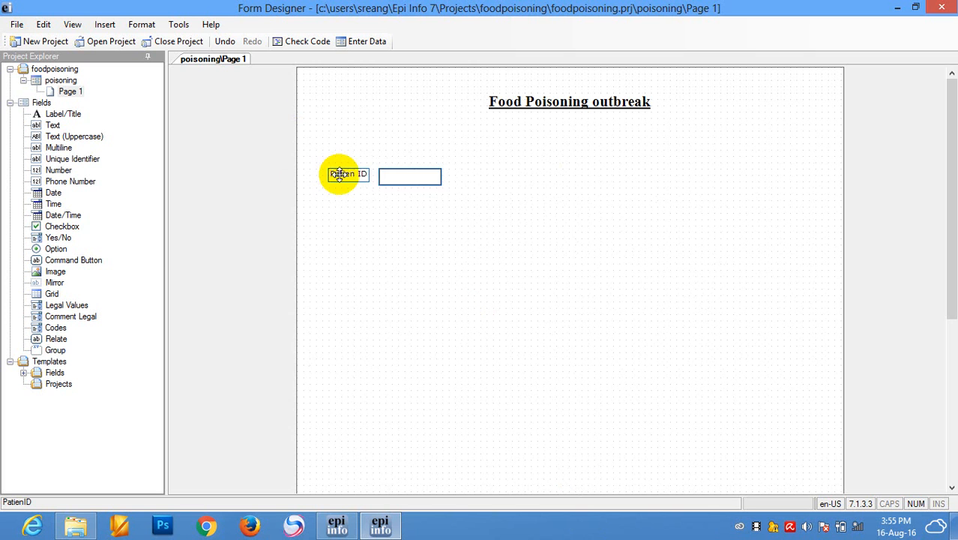
Set the prompt font of the Patien ID field to Verdana Regular, size 12
{"action": "right_click", "coordinate": [342, 177]}
{"action": "left_click", "coordinate": [371, 184]}
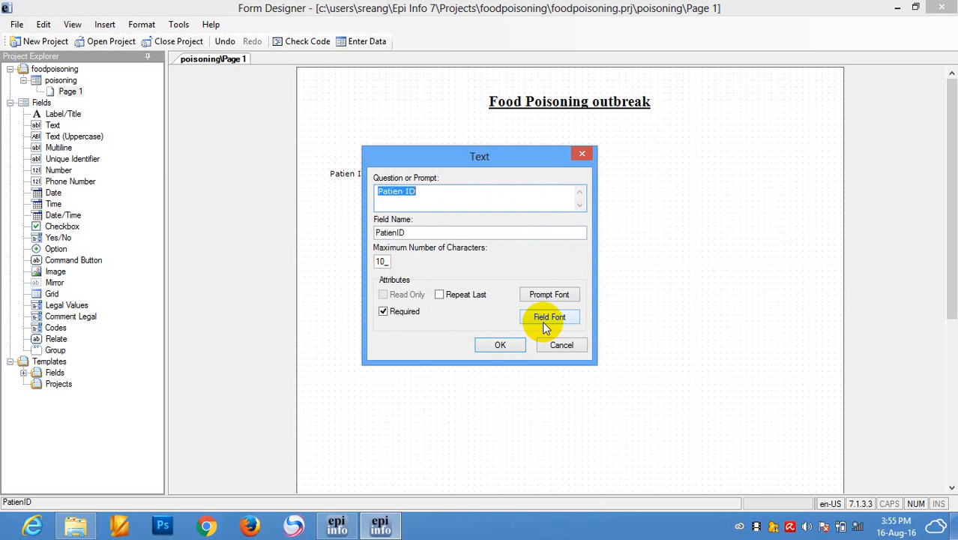
{"action": "left_click_drag", "start_coordinate": [510, 158], "coordinate": [668, 219]}
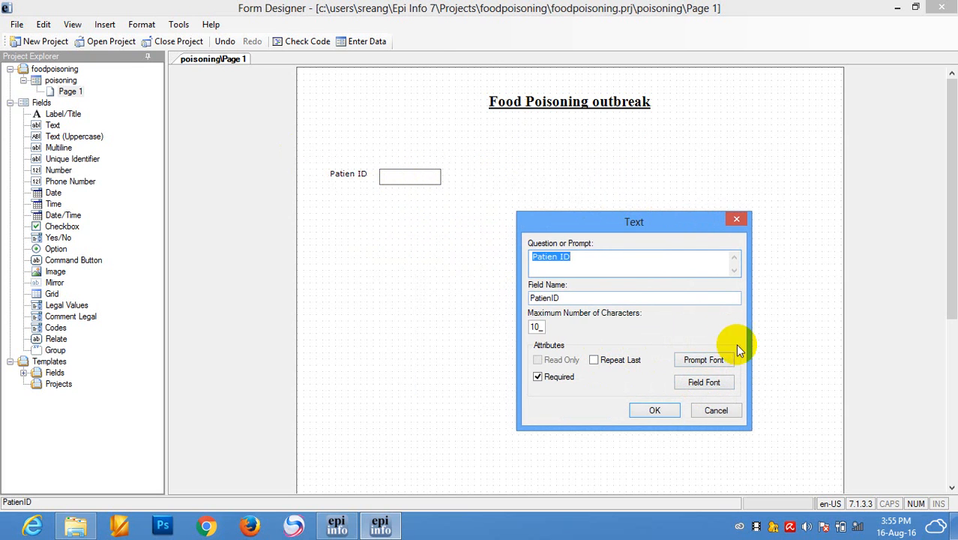
{"action": "left_click", "coordinate": [705, 360]}
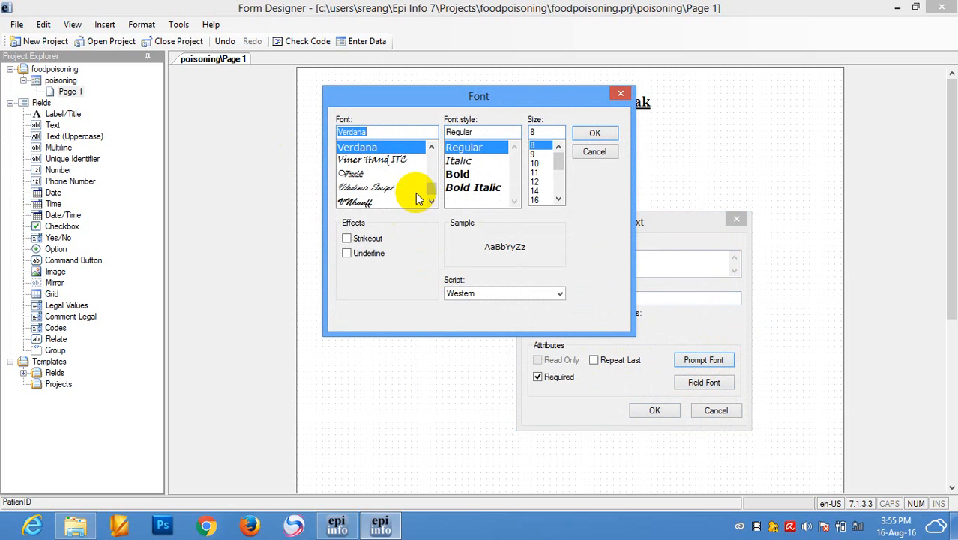
{"action": "left_click", "coordinate": [537, 182]}
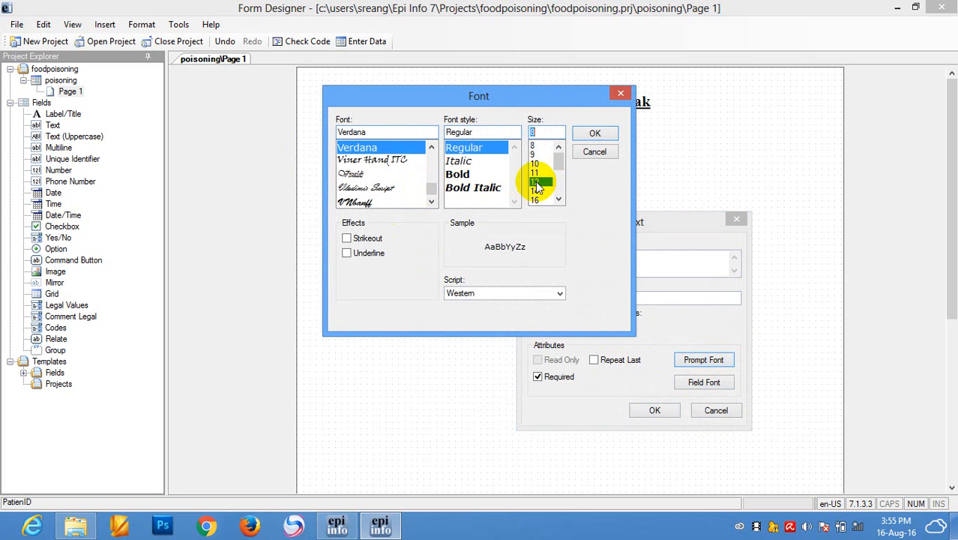
{"action": "left_click", "coordinate": [597, 134]}
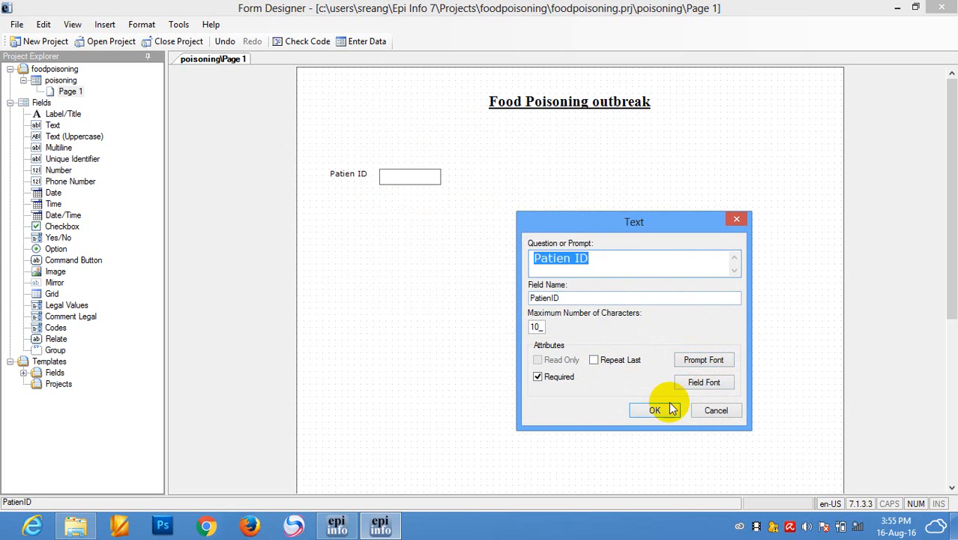
Set the Patien ID field font to Arial size 12, apply the properties, and move the entry box back beside its prompt
{"action": "left_click", "coordinate": [707, 384]}
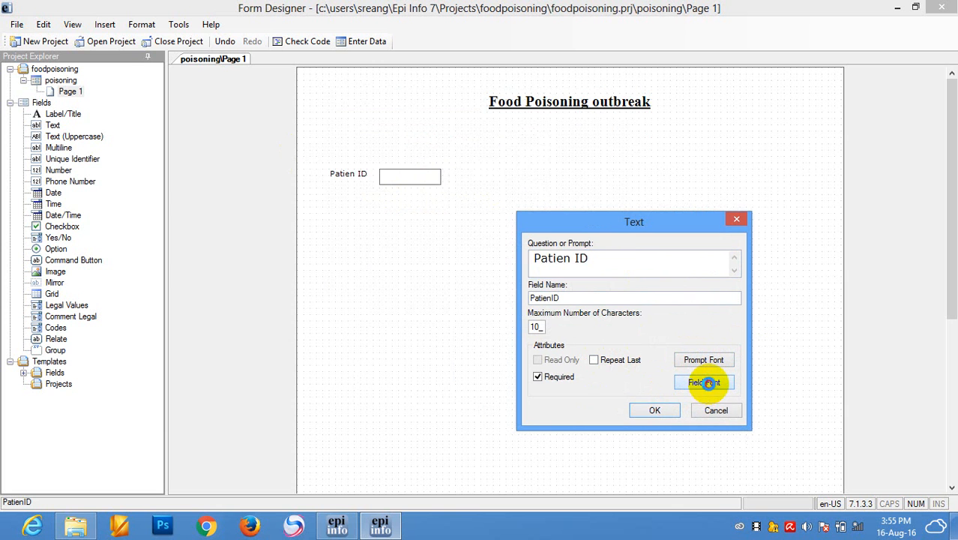
{"action": "left_click", "coordinate": [537, 155]}
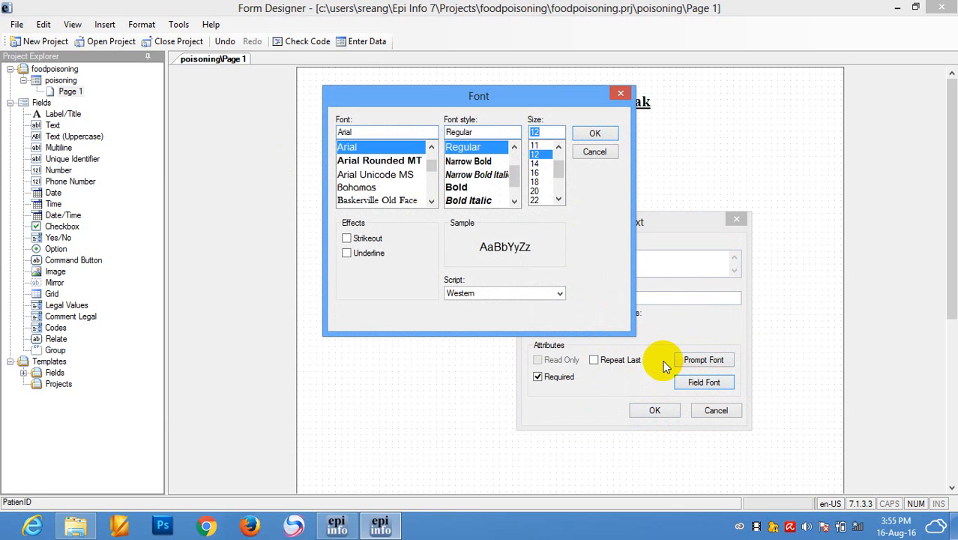
{"action": "left_click", "coordinate": [595, 133]}
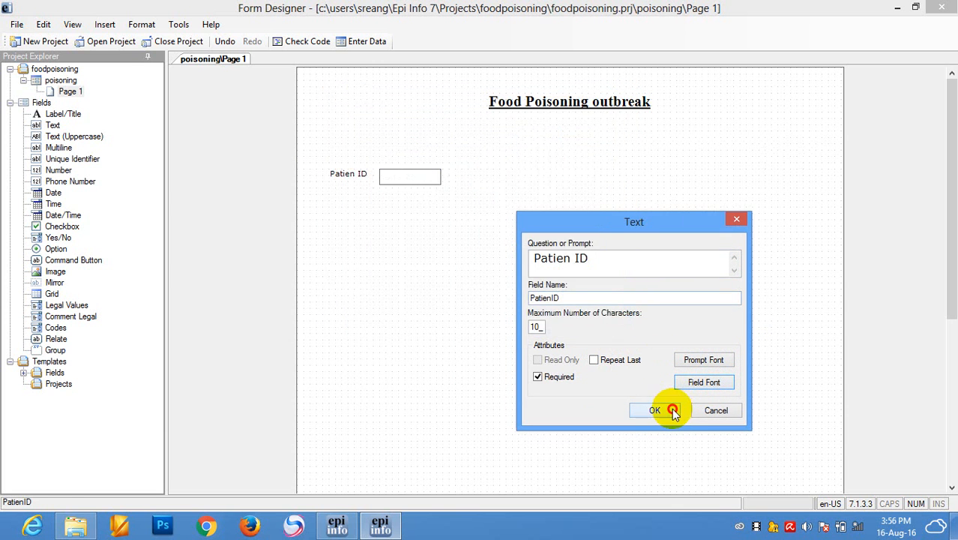
{"action": "left_click", "coordinate": [667, 409]}
{"action": "left_click", "coordinate": [377, 193]}
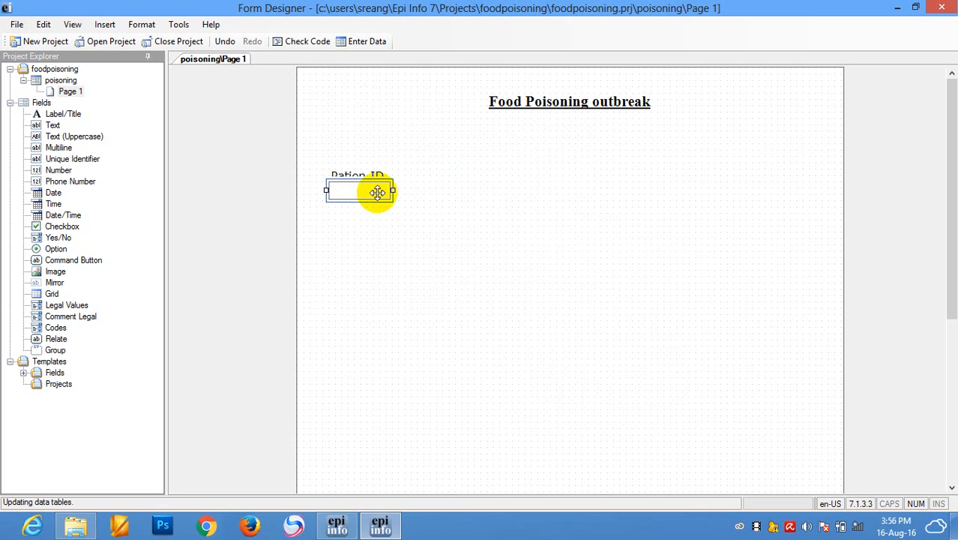
{"action": "left_click_drag", "start_coordinate": [377, 193], "coordinate": [454, 185]}
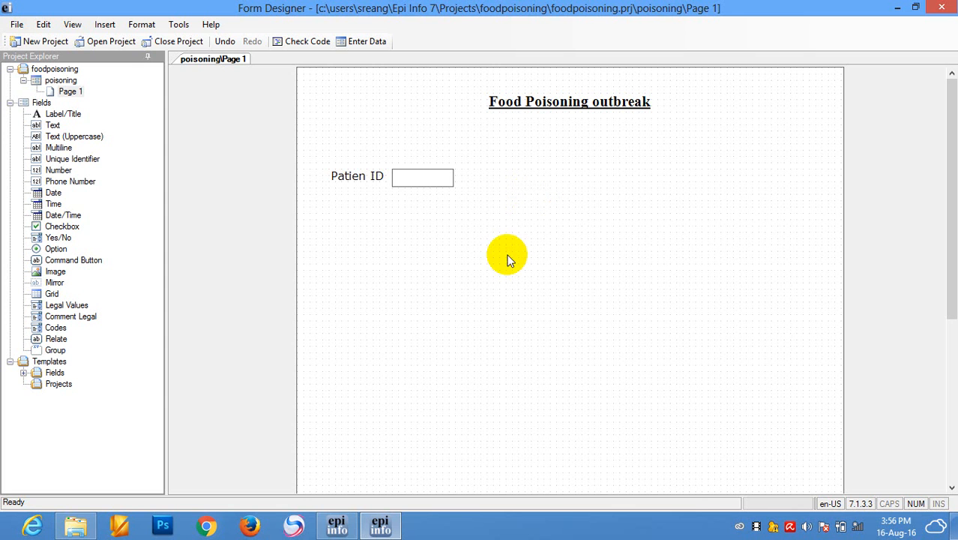
{"action": "left_click", "coordinate": [464, 226]}
{"action": "right_click", "coordinate": [463, 226]}
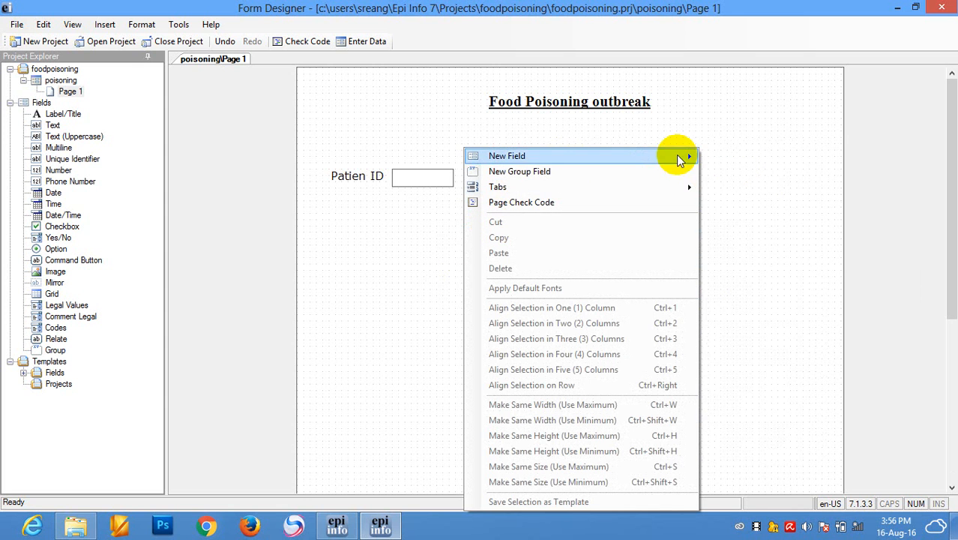
{"action": "mouse_move", "coordinate": [680, 156]}
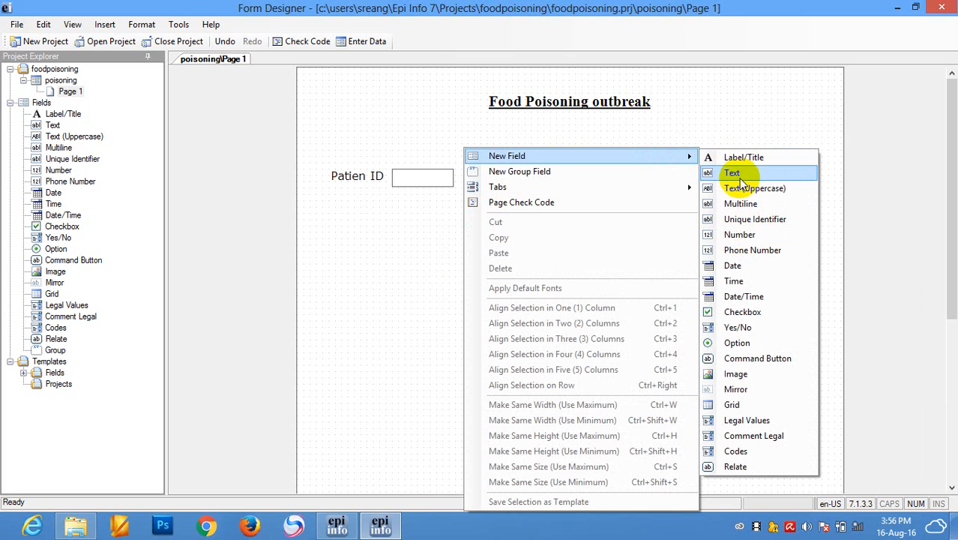
{"action": "left_click", "coordinate": [358, 273]}
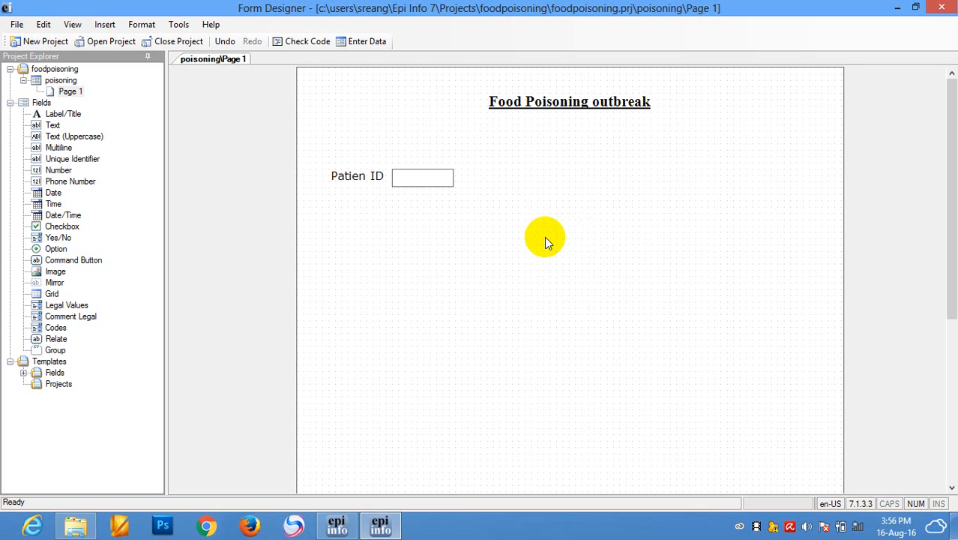
Start a new uppercase text field on the page with the prompt Patien Name and the field name PatienName
{"action": "right_click", "coordinate": [514, 178]}
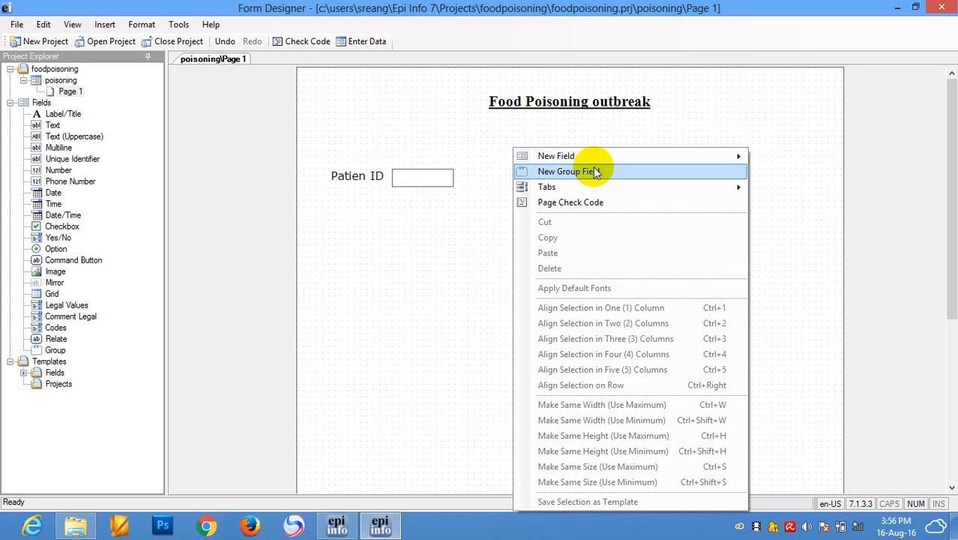
{"action": "mouse_move", "coordinate": [596, 161]}
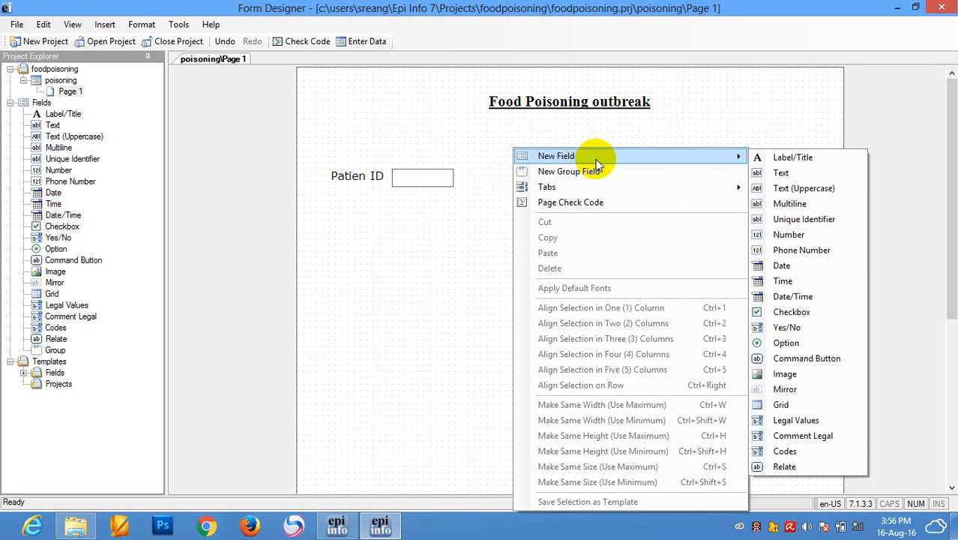
{"action": "left_click", "coordinate": [804, 187]}
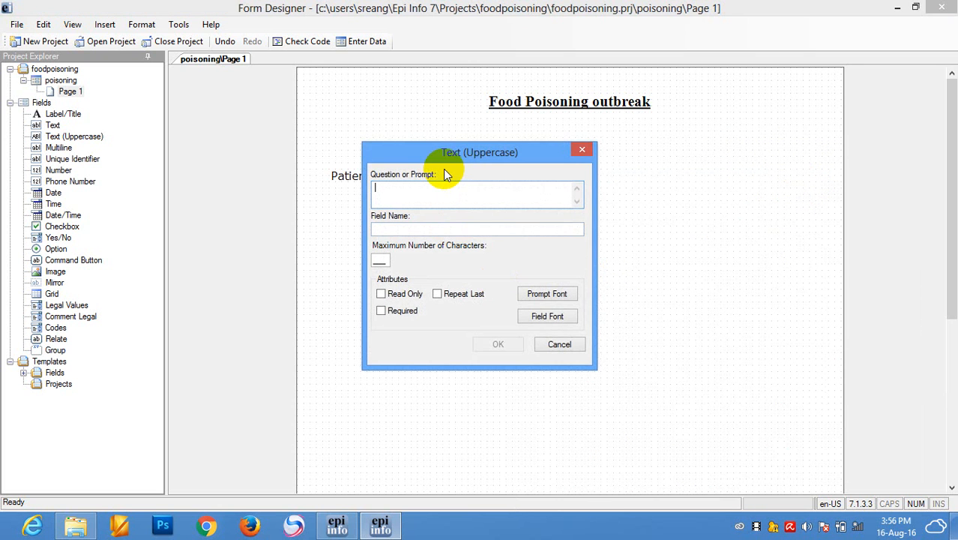
{"action": "type", "text": "Patien name"}
{"action": "key", "text": "BackSpace"}
{"action": "key", "text": "BackSpace"}
{"action": "key", "text": "BackSpace"}
{"action": "type", "text": "Name"}
{"action": "left_click", "coordinate": [429, 230]}
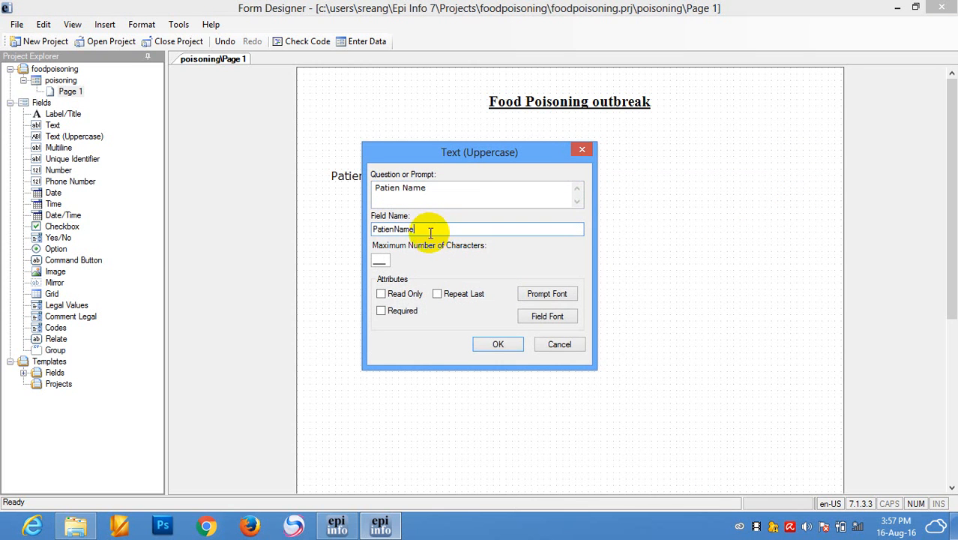
{"action": "left_click_drag", "start_coordinate": [464, 154], "coordinate": [648, 144]}
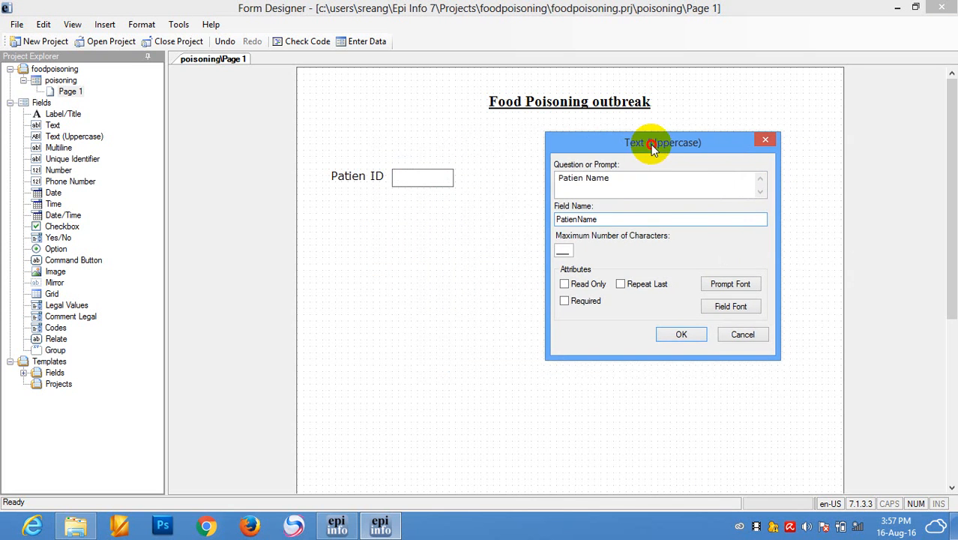
Limit the Patien Name field to 25 characters and make it required
{"action": "left_click", "coordinate": [566, 250]}
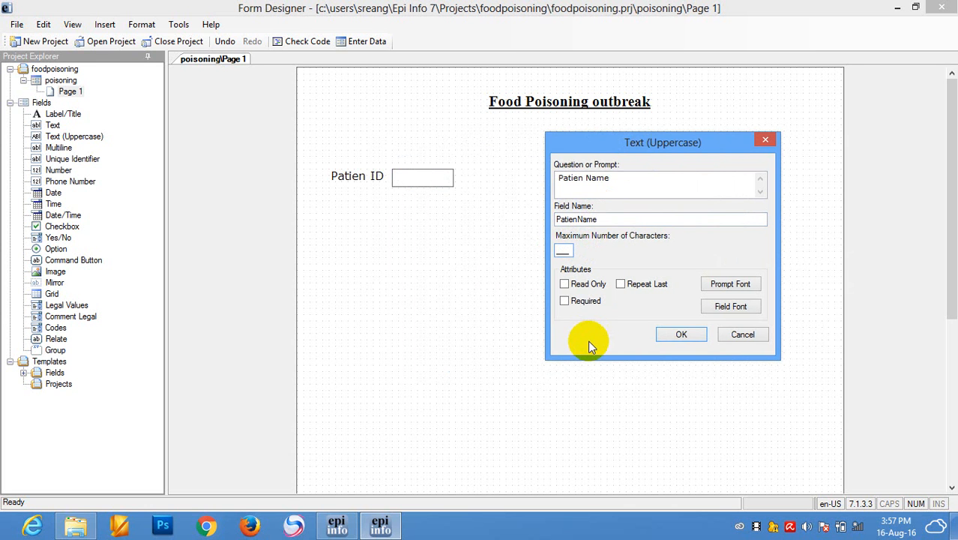
{"action": "type", "text": "25"}
{"action": "left_click", "coordinate": [575, 304]}
Set the Patien Name prompt font to Verdana Regular size 12 and its field font to Arial Regular size 12
{"action": "left_click", "coordinate": [724, 285]}
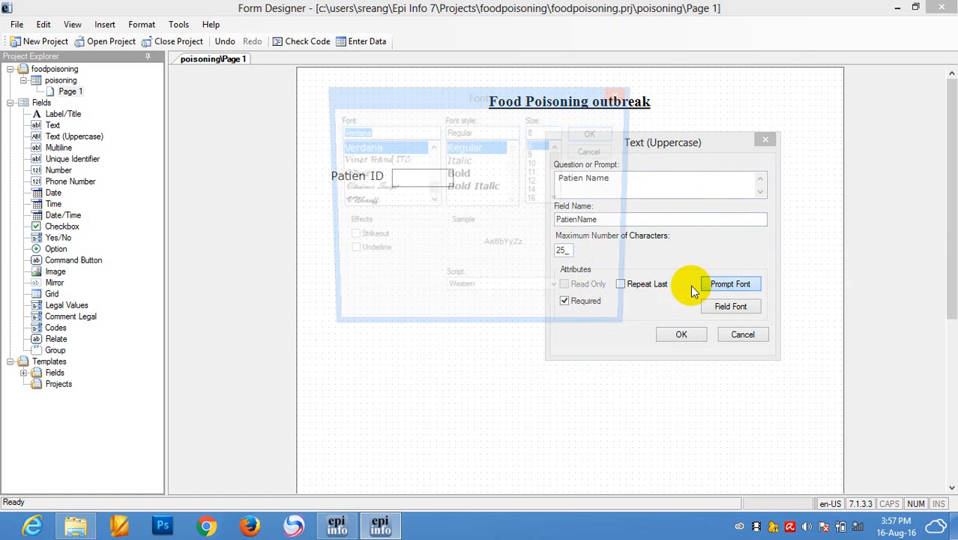
{"action": "left_click", "coordinate": [535, 181]}
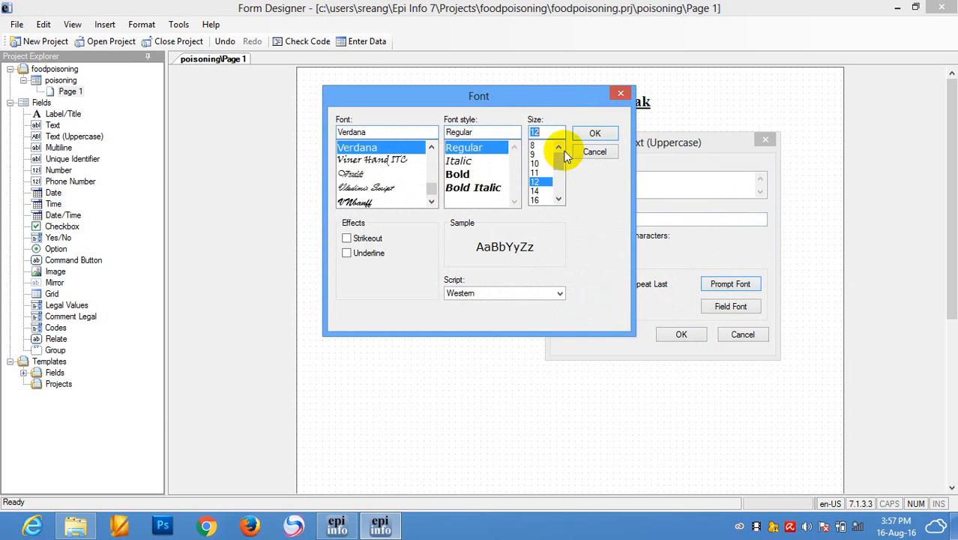
{"action": "left_click", "coordinate": [592, 134]}
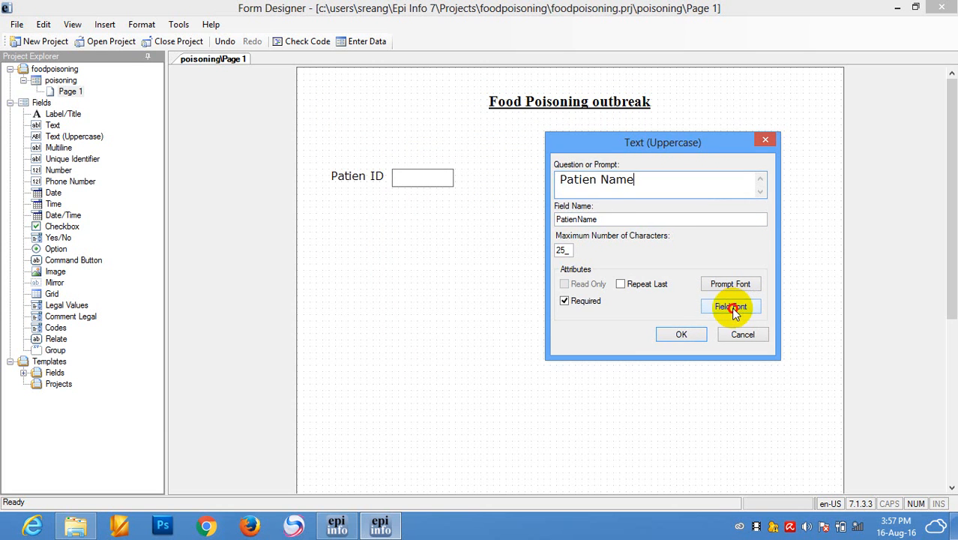
{"action": "left_click", "coordinate": [738, 307]}
{"action": "left_click", "coordinate": [535, 155]}
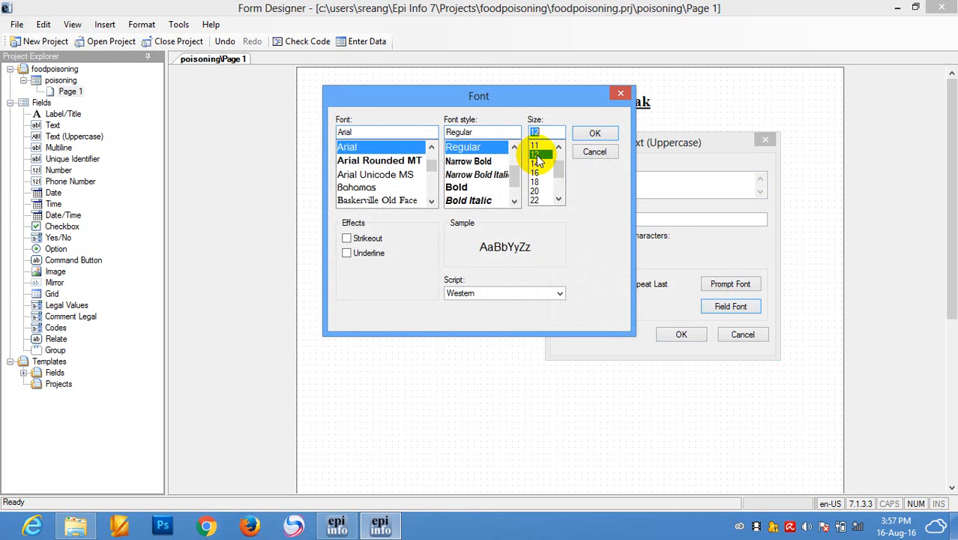
{"action": "left_click", "coordinate": [594, 133]}
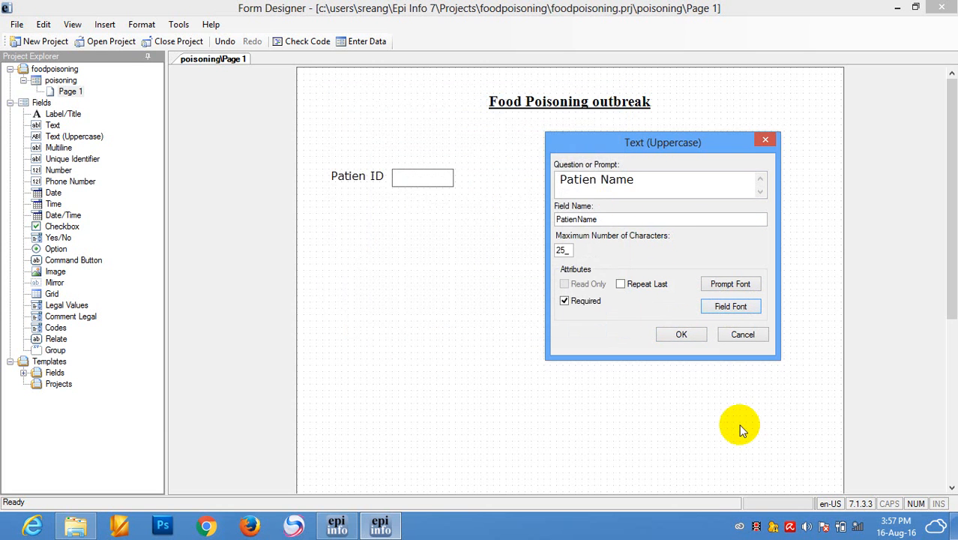
Create the Patien Name field and place its prompt and entry box side by side on the Patien ID row
{"action": "left_click", "coordinate": [681, 334]}
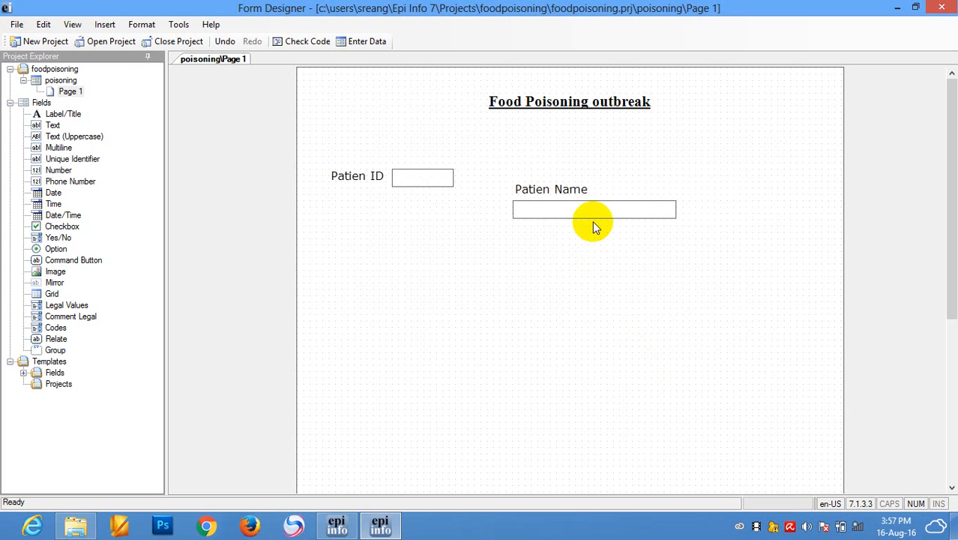
{"action": "left_click_drag", "start_coordinate": [592, 215], "coordinate": [674, 197]}
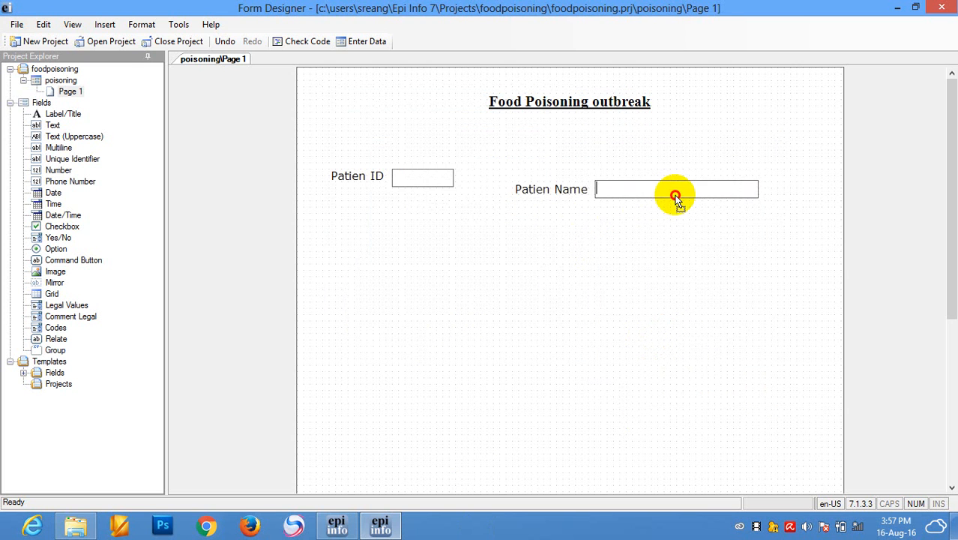
{"action": "left_click_drag", "start_coordinate": [562, 187], "coordinate": [519, 183]}
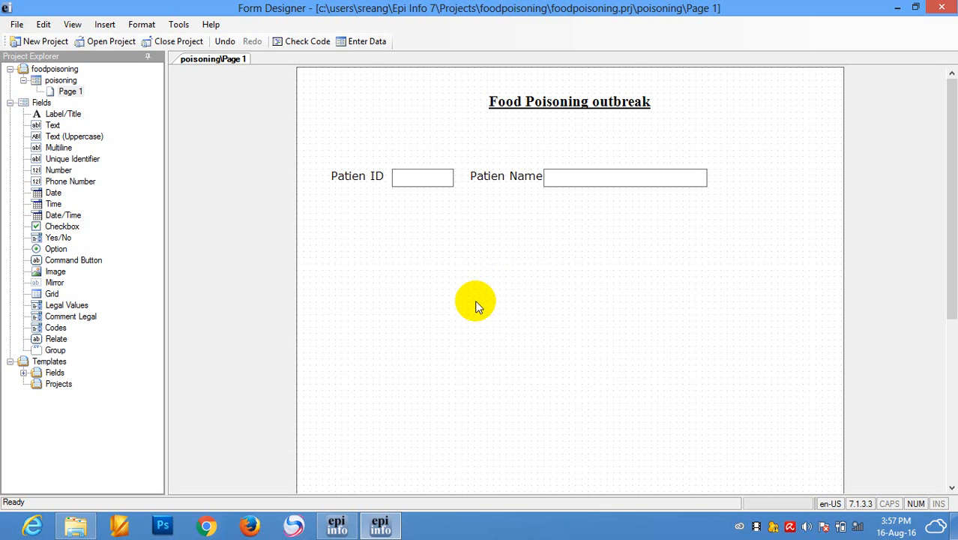
Start a required number field with the prompt and field name Age and the pattern ###
{"action": "right_click", "coordinate": [722, 177]}
{"action": "mouse_move", "coordinate": [778, 159]}
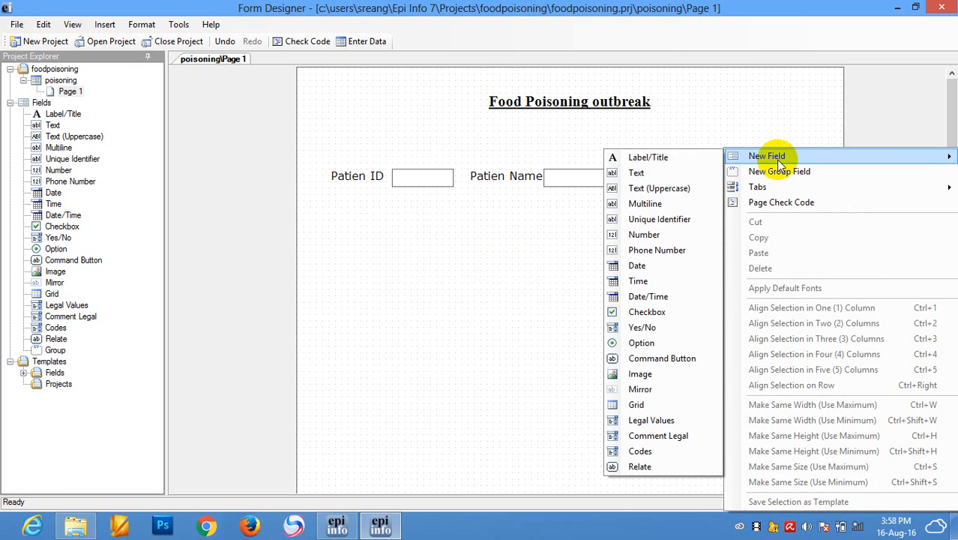
{"action": "left_click", "coordinate": [653, 237]}
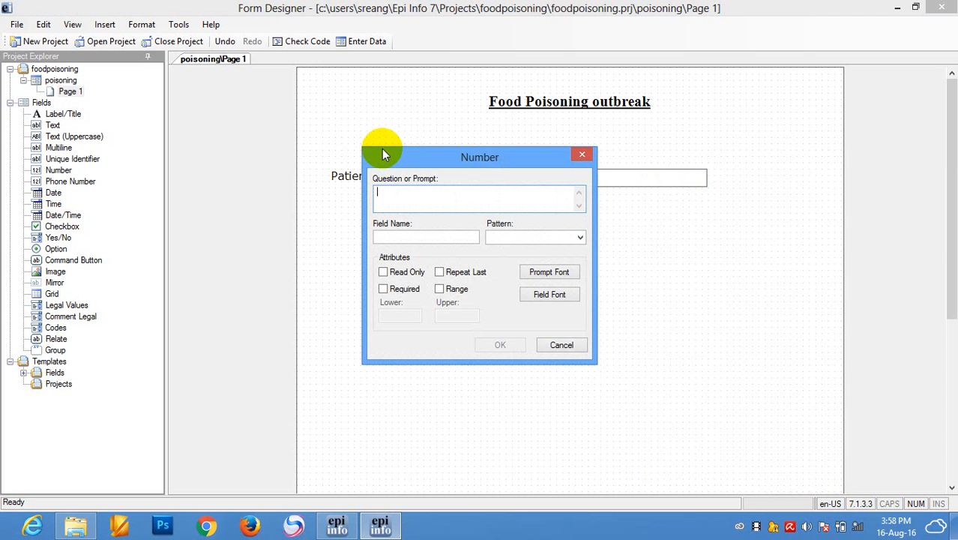
{"action": "type", "text": "Age"}
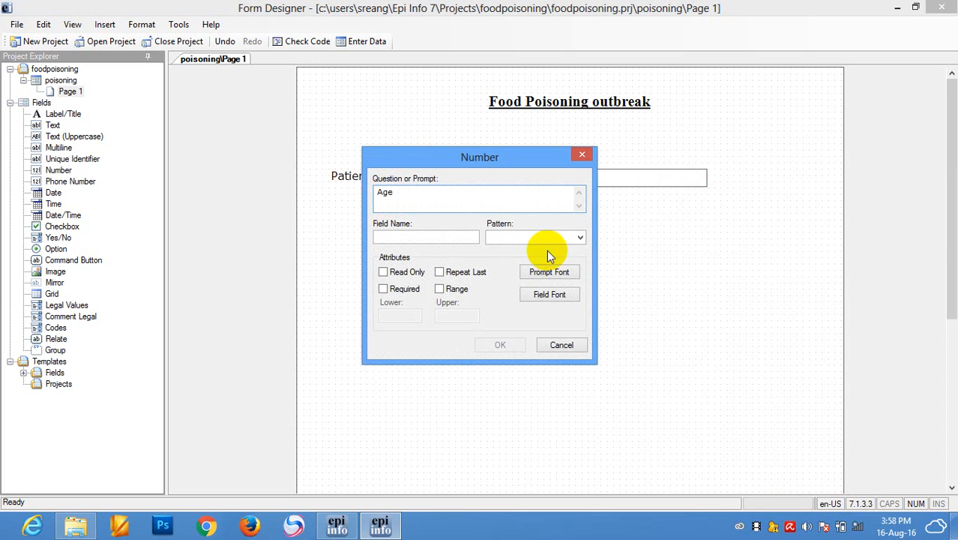
{"action": "left_click", "coordinate": [430, 238]}
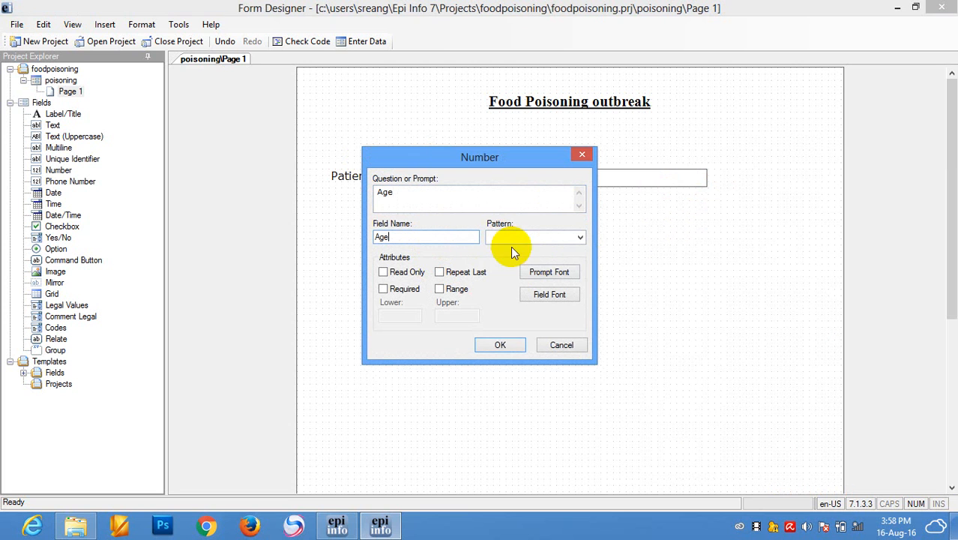
{"action": "left_click", "coordinate": [580, 238]}
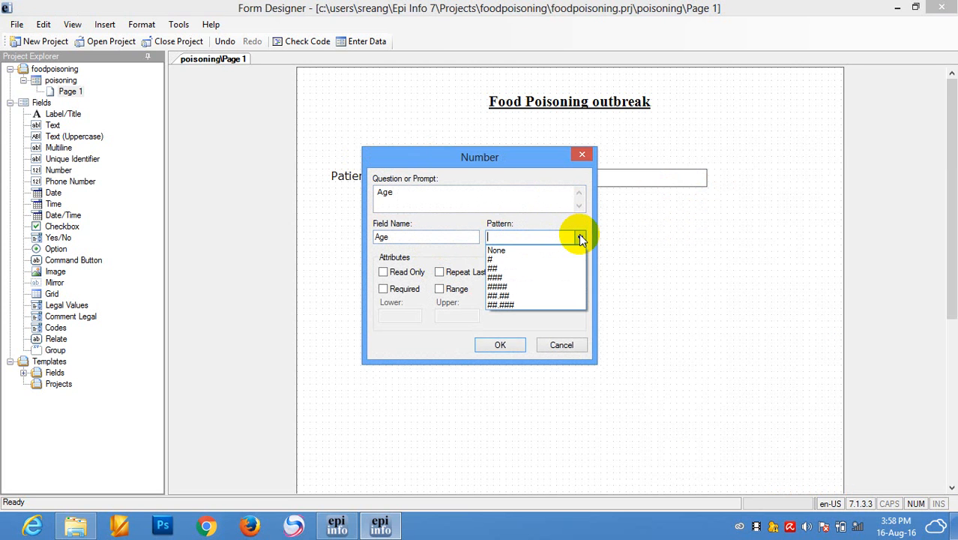
{"action": "left_click", "coordinate": [514, 278]}
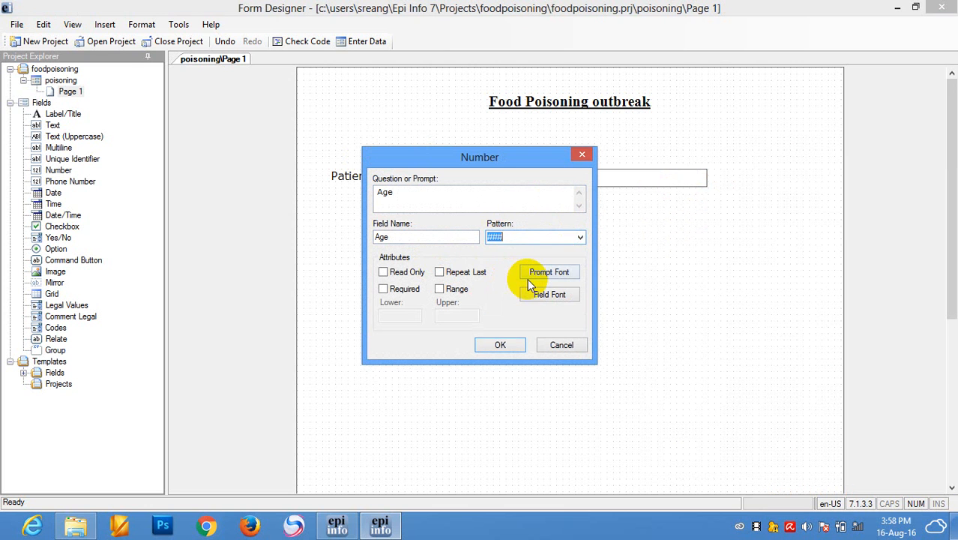
{"action": "left_click", "coordinate": [523, 239]}
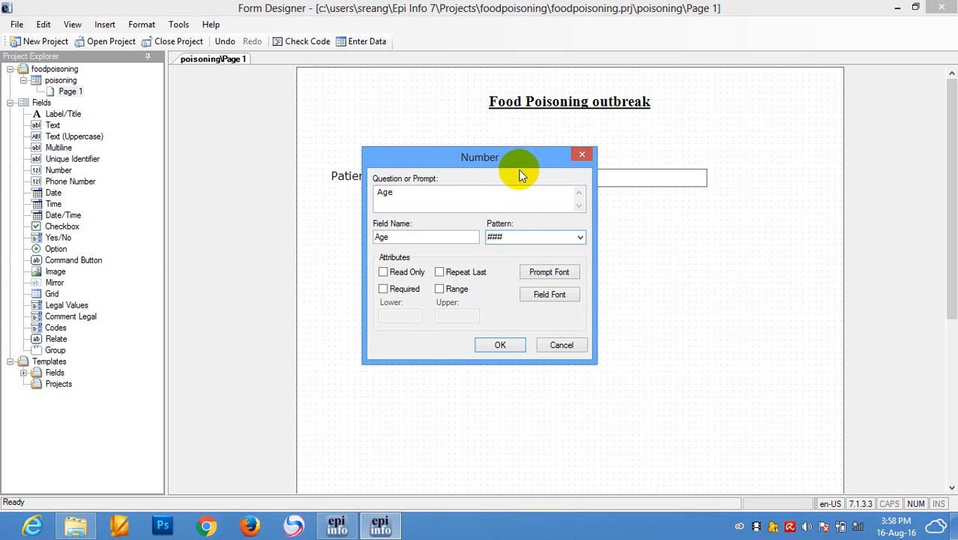
{"action": "left_click_drag", "start_coordinate": [526, 156], "coordinate": [657, 204]}
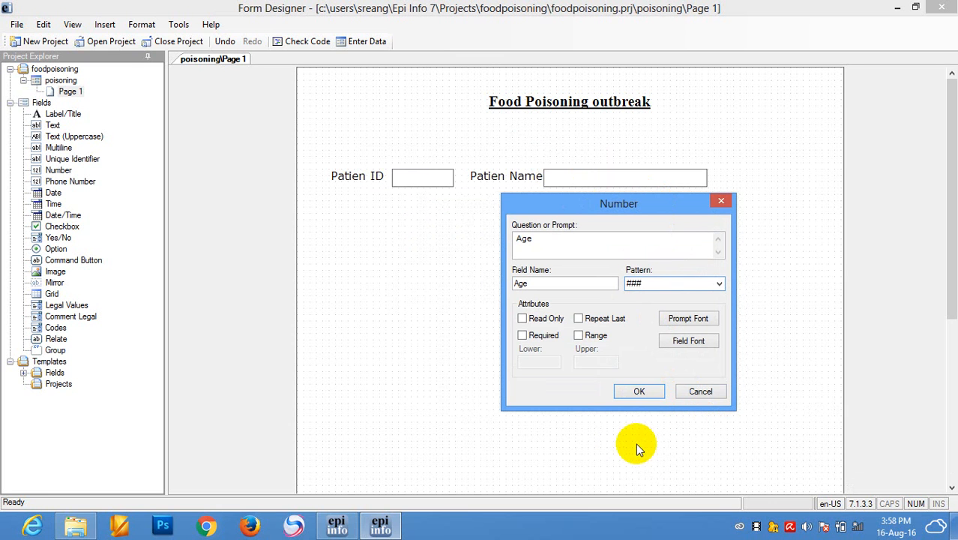
{"action": "left_click", "coordinate": [534, 337]}
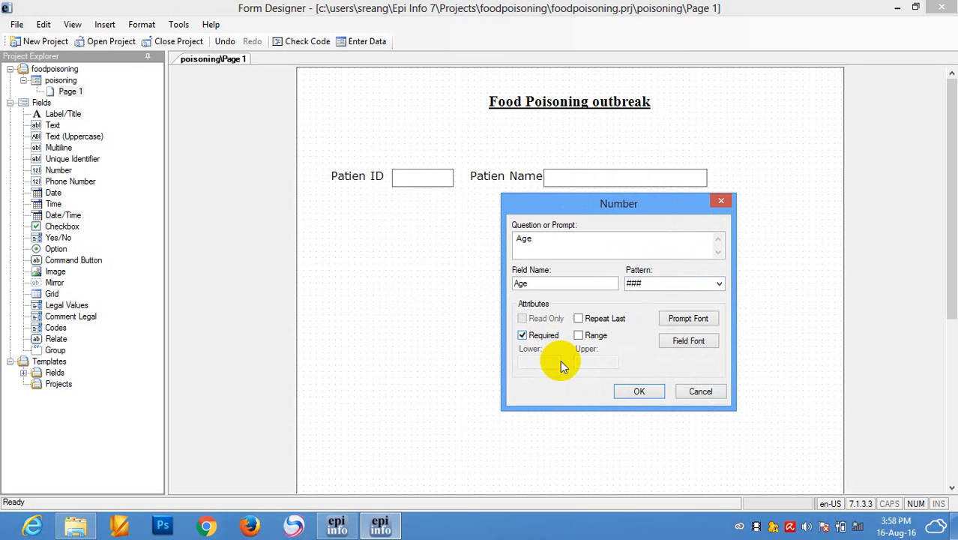
Set the Age prompt font to Verdana Regular size 12 and its field font to Arial Regular size 12
{"action": "left_click", "coordinate": [688, 319]}
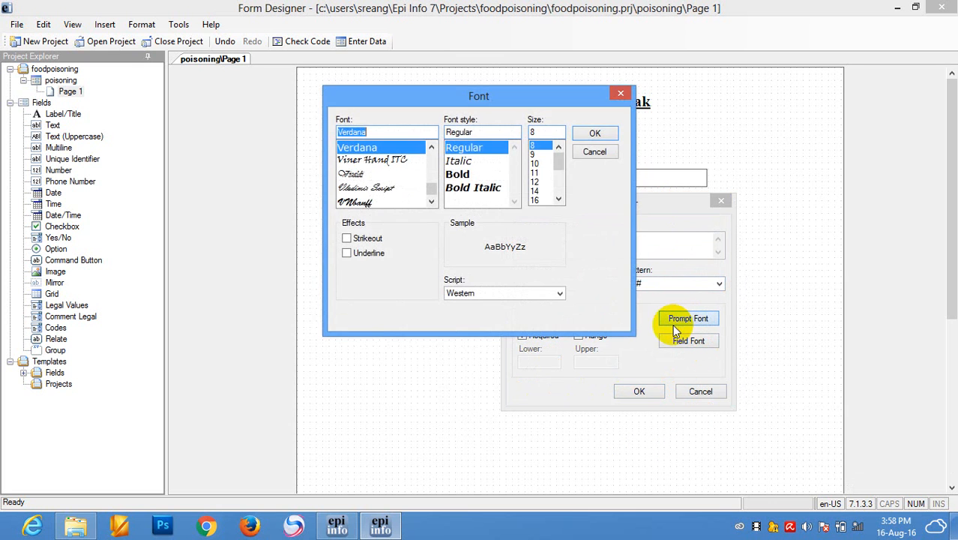
{"action": "left_click", "coordinate": [535, 173]}
{"action": "left_click", "coordinate": [534, 182]}
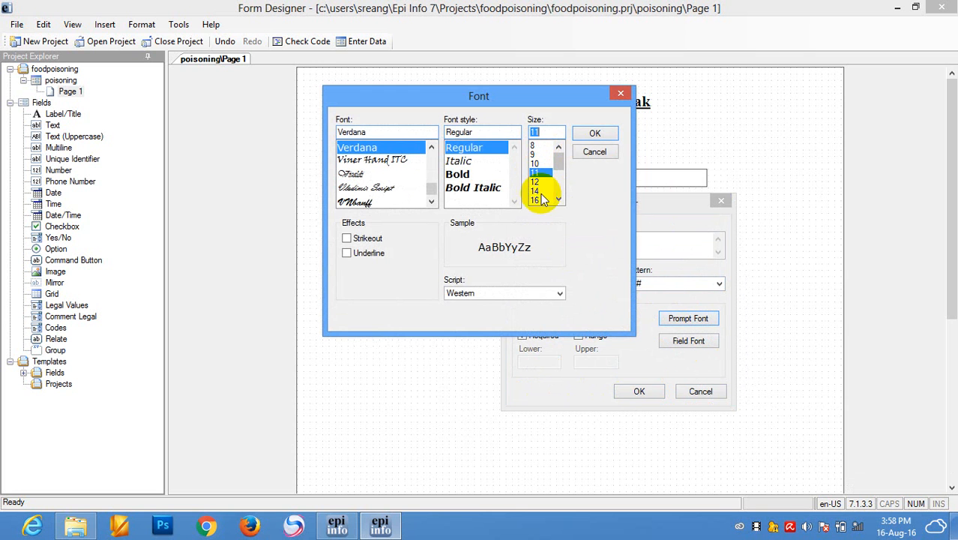
{"action": "left_click", "coordinate": [592, 134]}
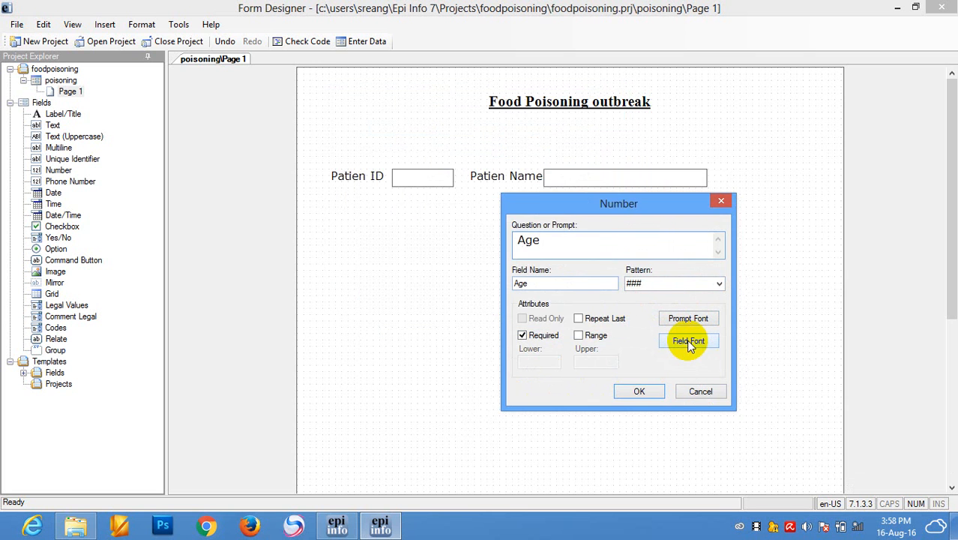
{"action": "left_click", "coordinate": [689, 340]}
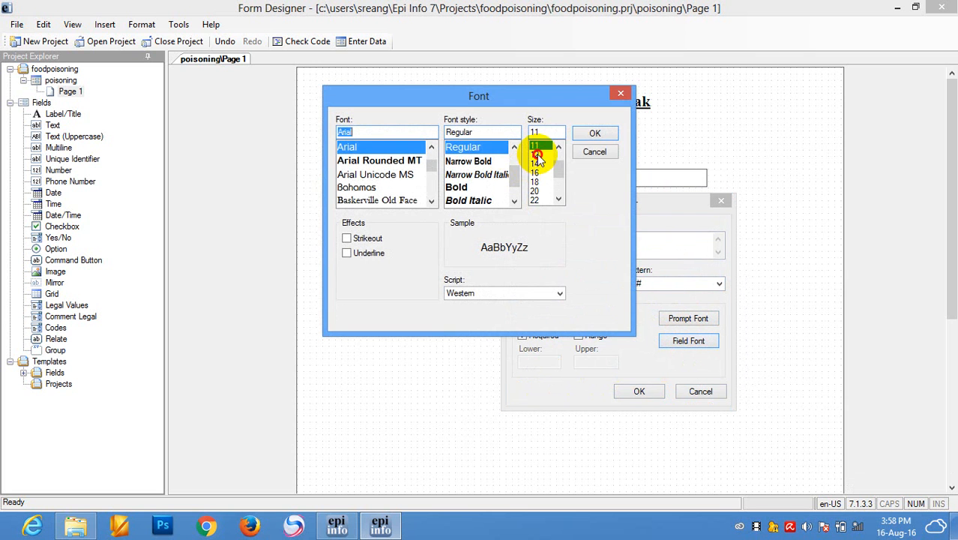
{"action": "left_click", "coordinate": [535, 154]}
{"action": "left_click", "coordinate": [595, 132]}
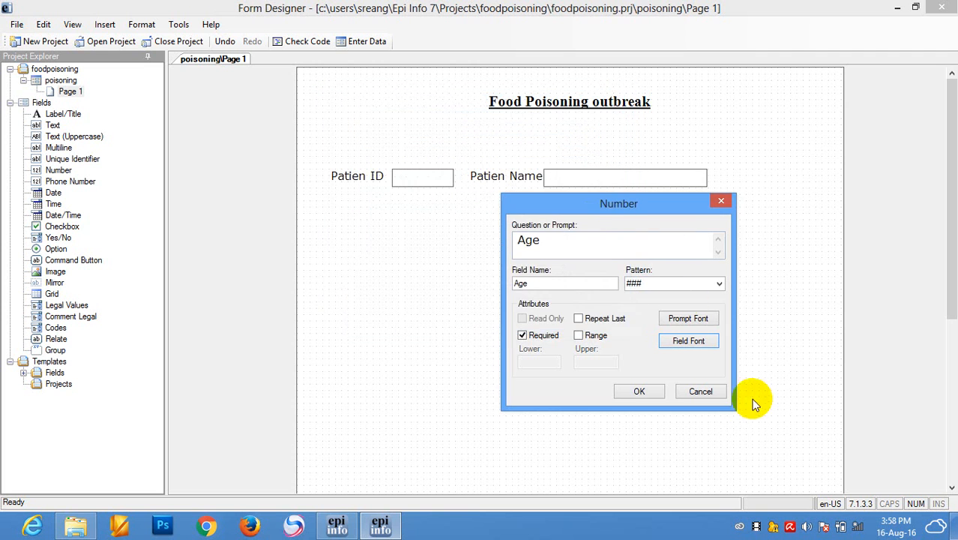
Create the Age field and place its prompt and entry box side by side after the Patien Name box
{"action": "left_click", "coordinate": [639, 391]}
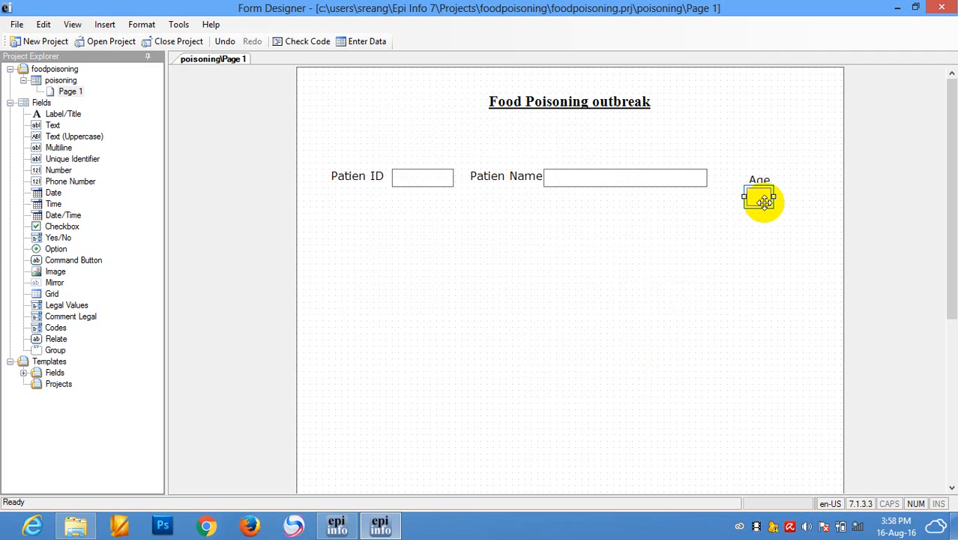
{"action": "mouse_move", "coordinate": [757, 203]}
{"action": "left_mouse_down"}
{"action": "mouse_move", "coordinate": [798, 199]}
{"action": "mouse_move", "coordinate": [736, 186]}
{"action": "mouse_move", "coordinate": [759, 184]}
{"action": "left_mouse_up"}
{"action": "left_click", "coordinate": [762, 183]}
{"action": "left_click", "coordinate": [759, 186]}
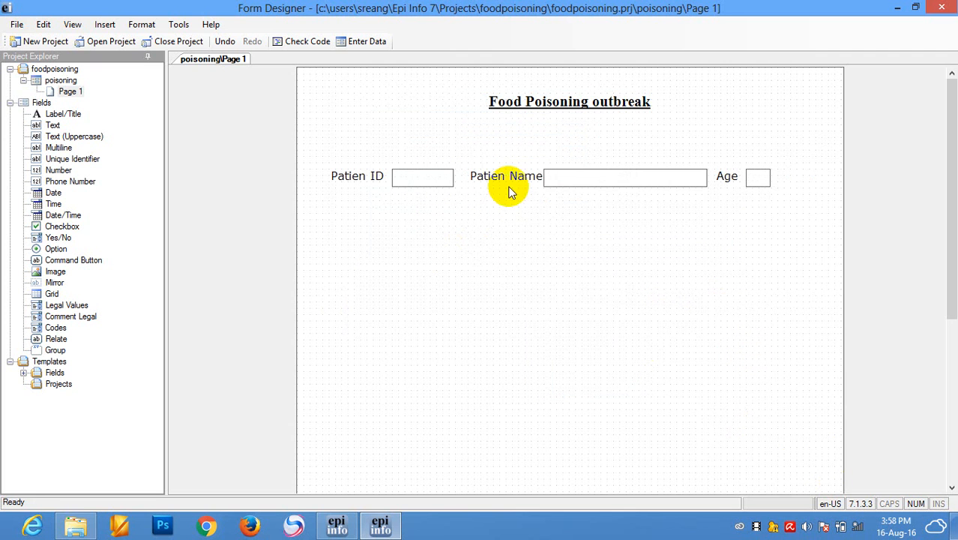
{"action": "left_click", "coordinate": [377, 175]}
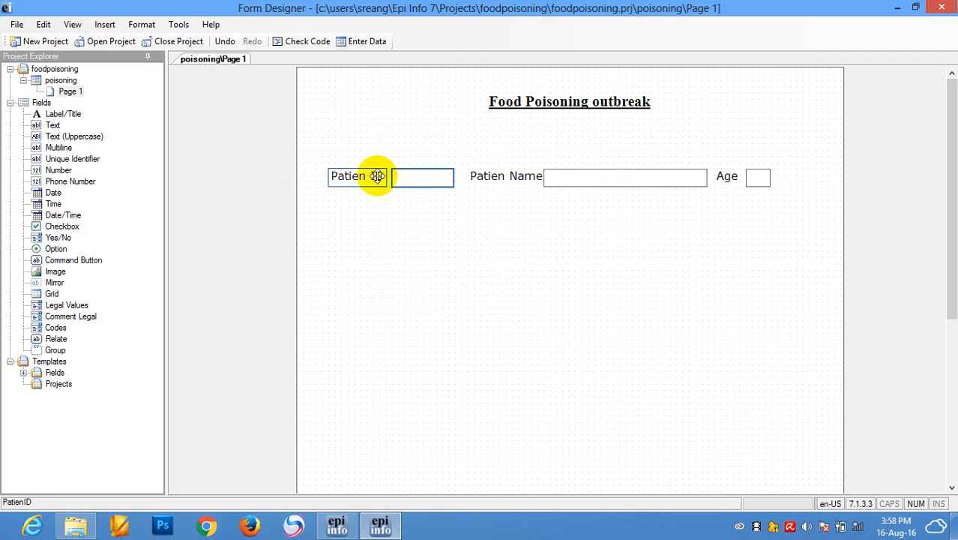
{"action": "left_click", "coordinate": [505, 234]}
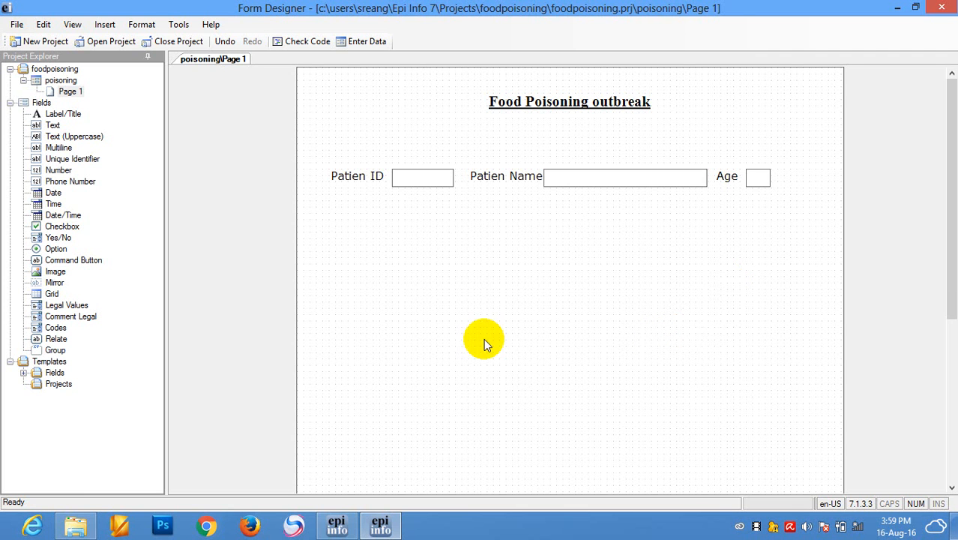
{"action": "right_click", "coordinate": [405, 249]}
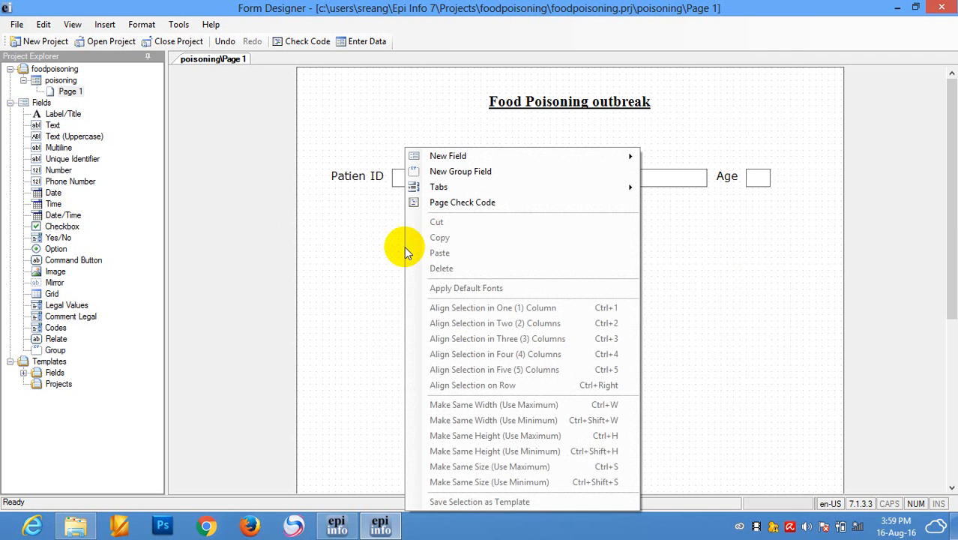
{"action": "mouse_move", "coordinate": [481, 159]}
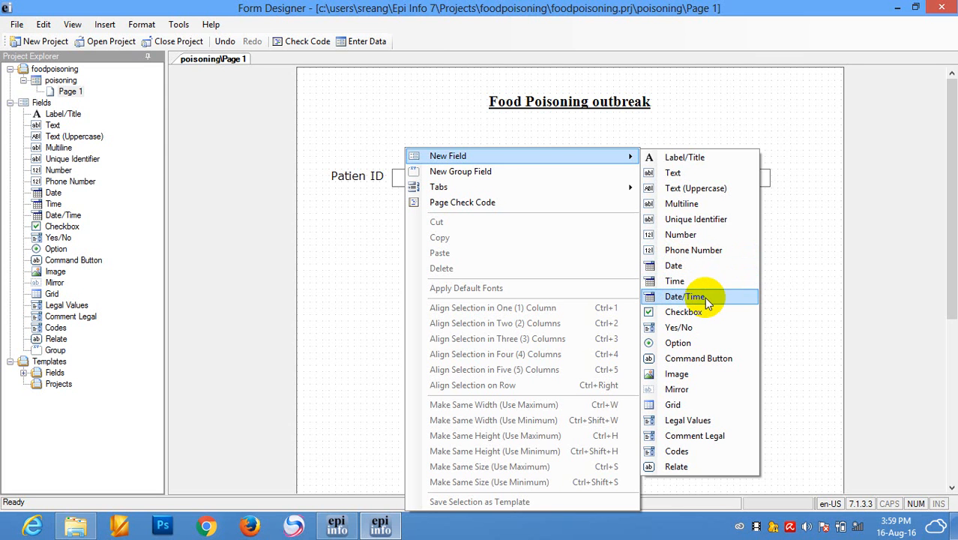
{"action": "left_click", "coordinate": [669, 270]}
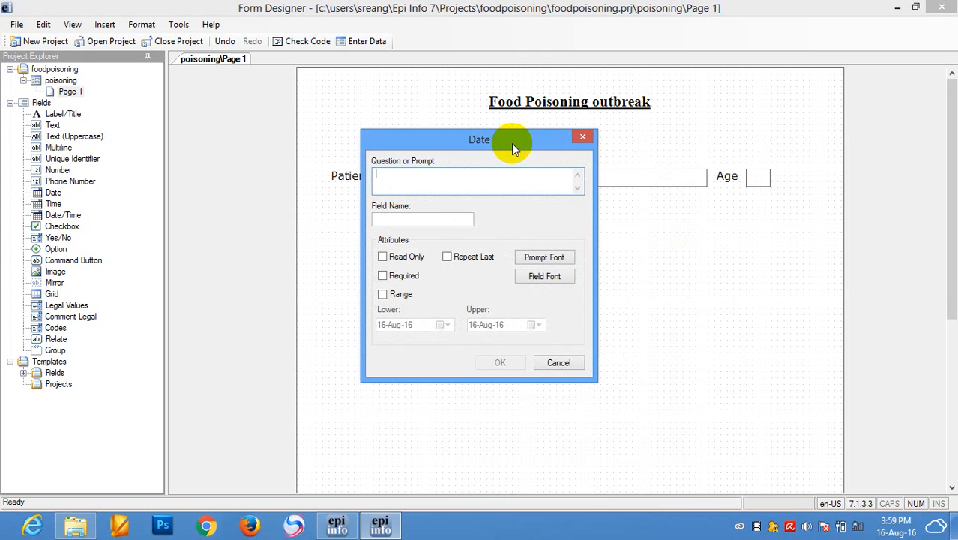
{"action": "left_click", "coordinate": [582, 139]}
{"action": "right_click", "coordinate": [545, 253]}
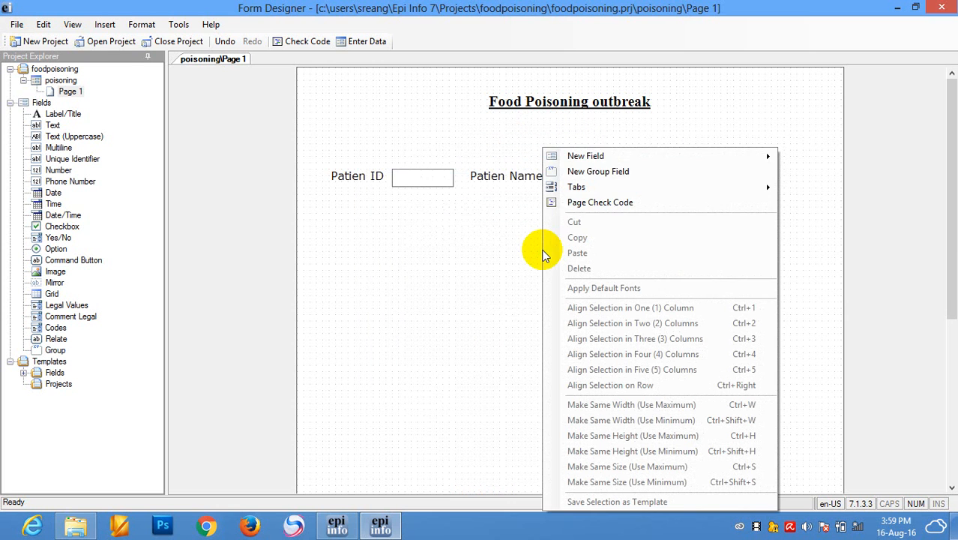
{"action": "mouse_move", "coordinate": [660, 156]}
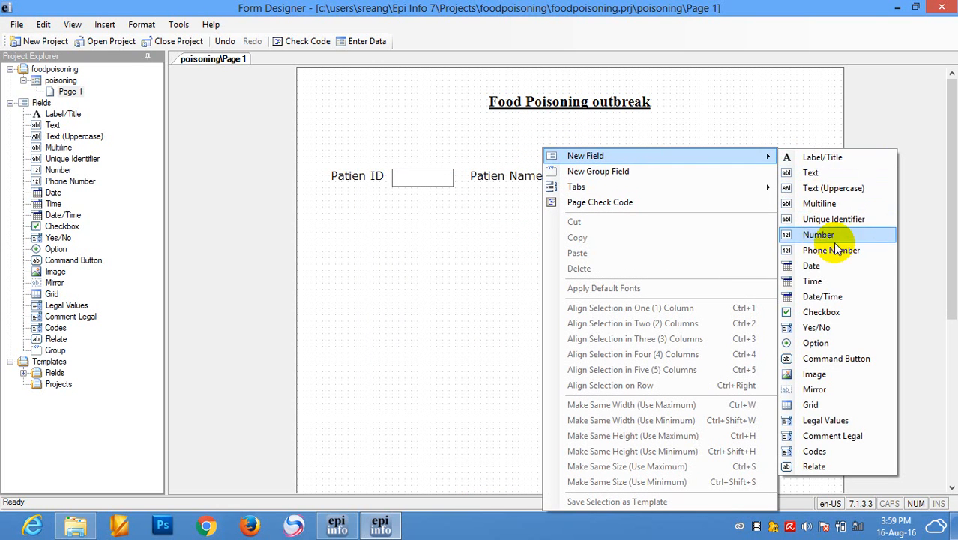
{"action": "left_click", "coordinate": [836, 298]}
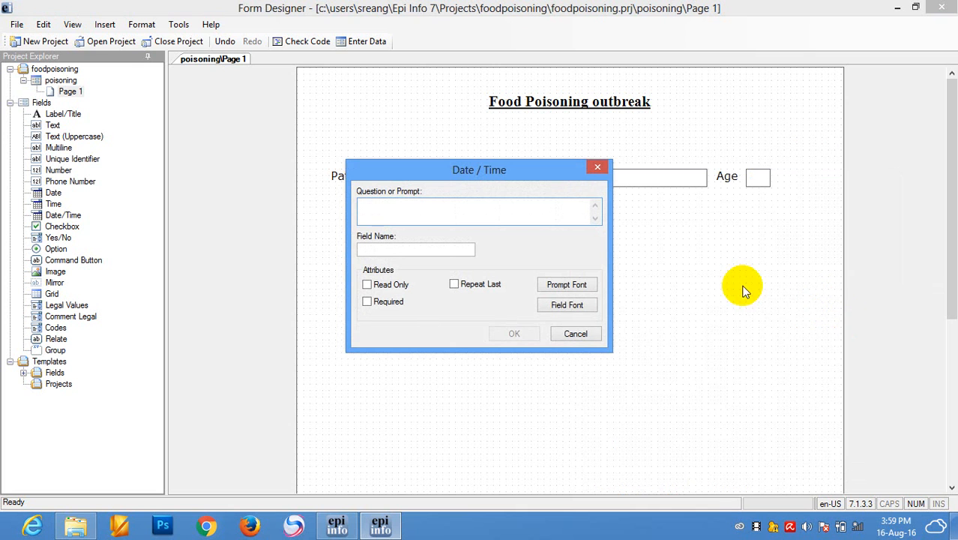
{"action": "left_click_drag", "start_coordinate": [486, 174], "coordinate": [513, 221]}
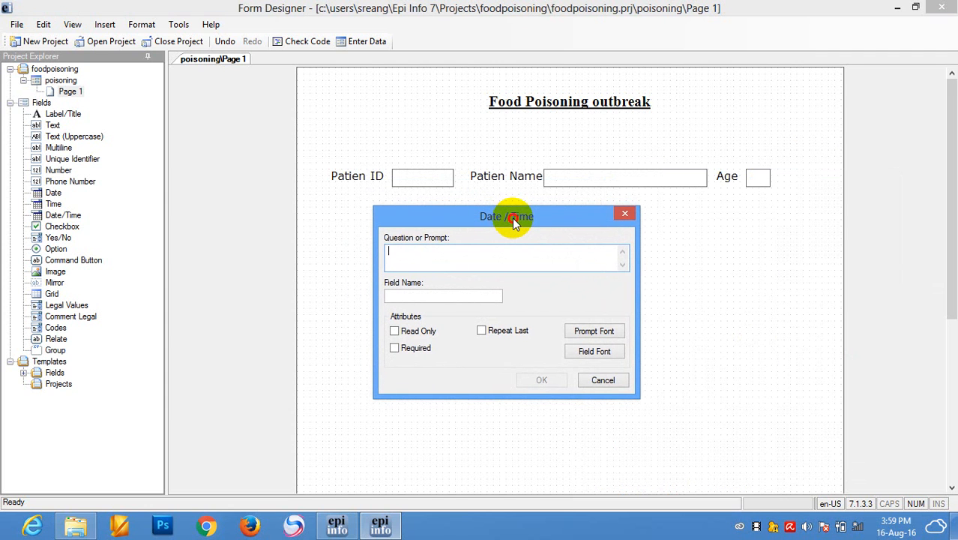
{"action": "left_click_drag", "start_coordinate": [513, 222], "coordinate": [514, 223]}
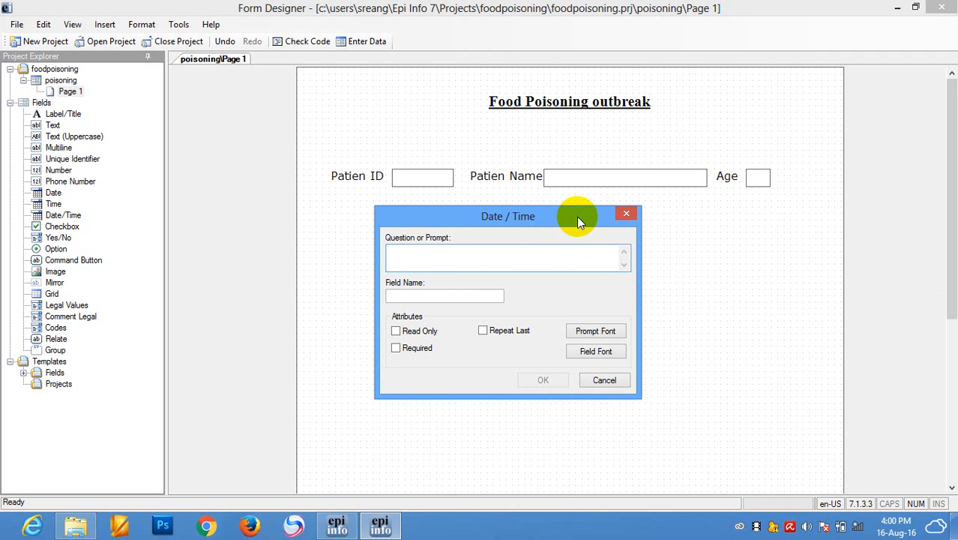
{"action": "left_click", "coordinate": [627, 216]}
Start a required date field with the prompt Date of Birth and the field name DateofBirth
{"action": "right_click", "coordinate": [503, 240]}
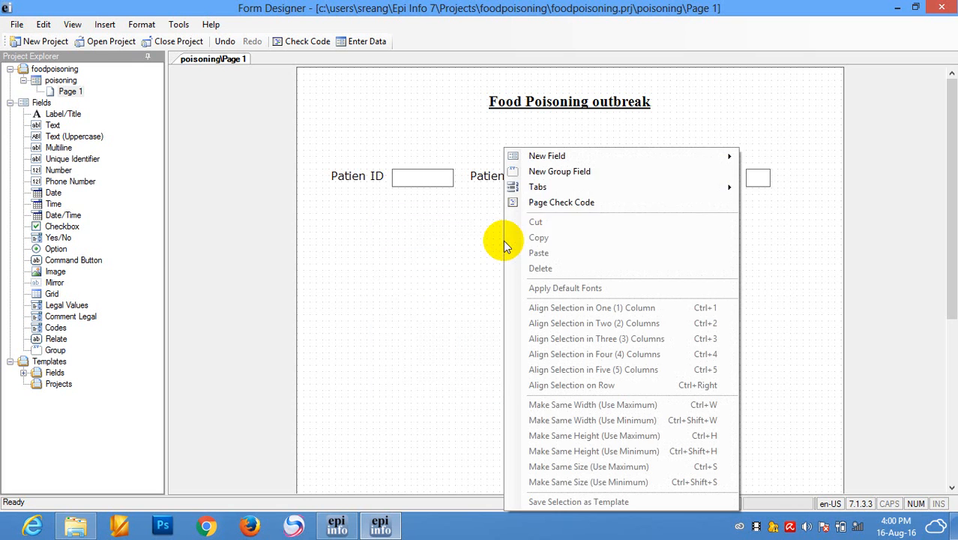
{"action": "mouse_move", "coordinate": [589, 155]}
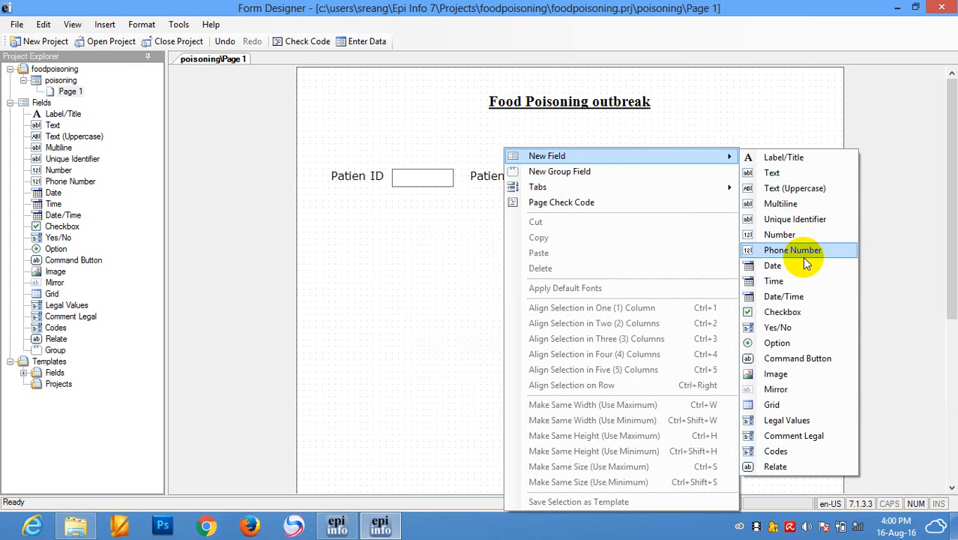
{"action": "left_click", "coordinate": [792, 266]}
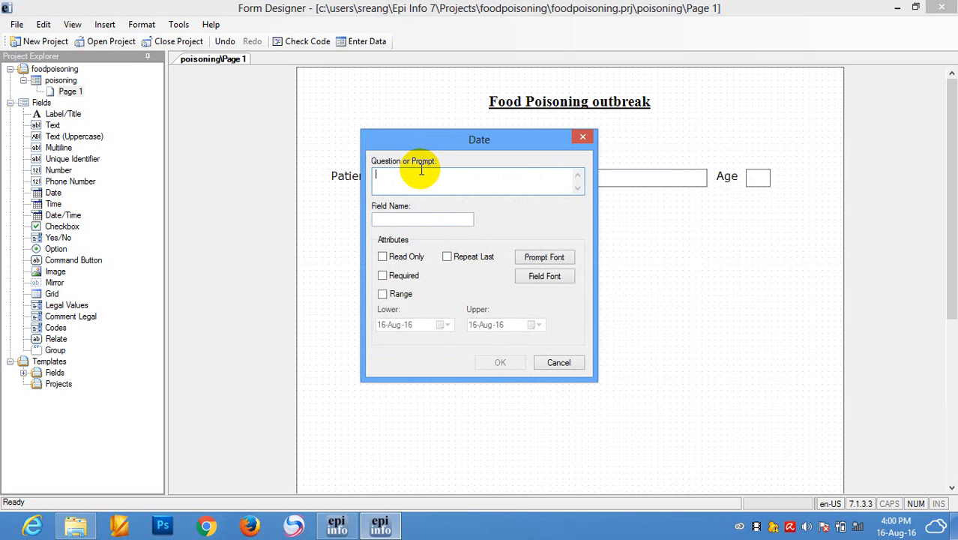
{"action": "type", "text": "Date of Birth"}
{"action": "left_click", "coordinate": [414, 217]}
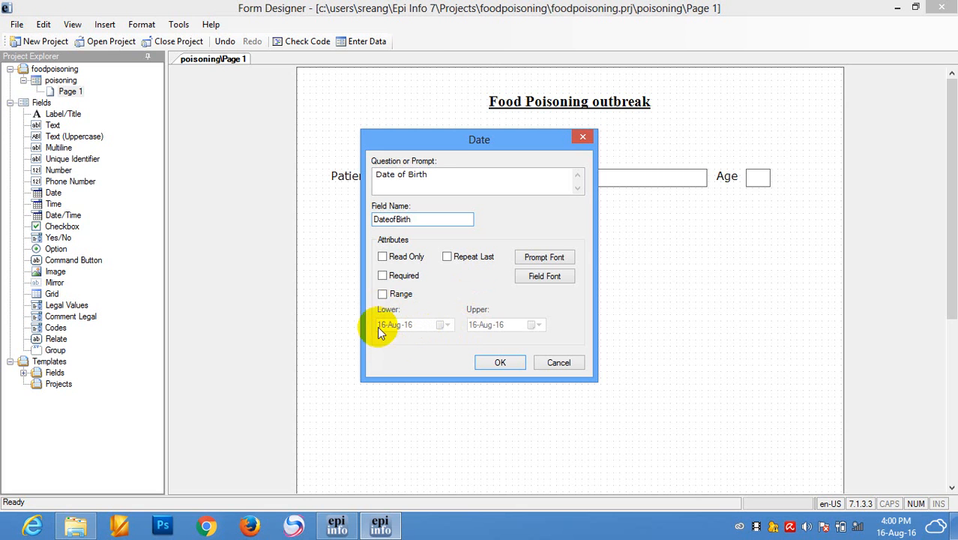
{"action": "left_click", "coordinate": [384, 276]}
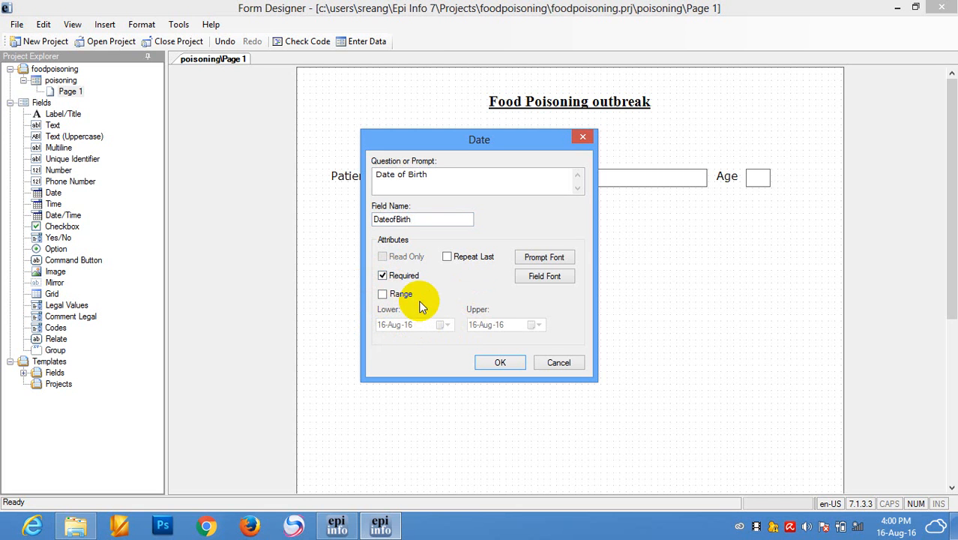
Set the Date of Birth prompt font to Verdana Regular size 12 and its field font to Arial Regular size 12
{"action": "left_click", "coordinate": [553, 259]}
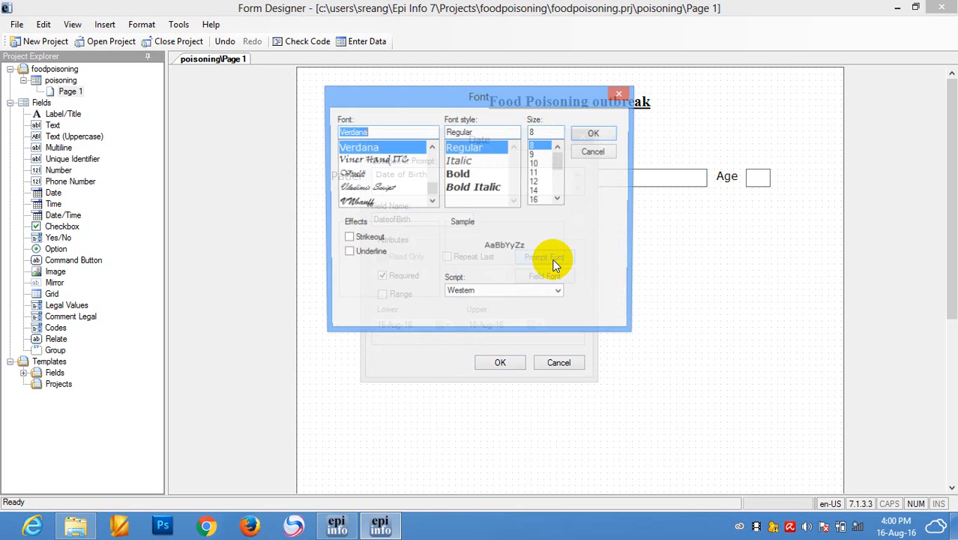
{"action": "left_click", "coordinate": [535, 182]}
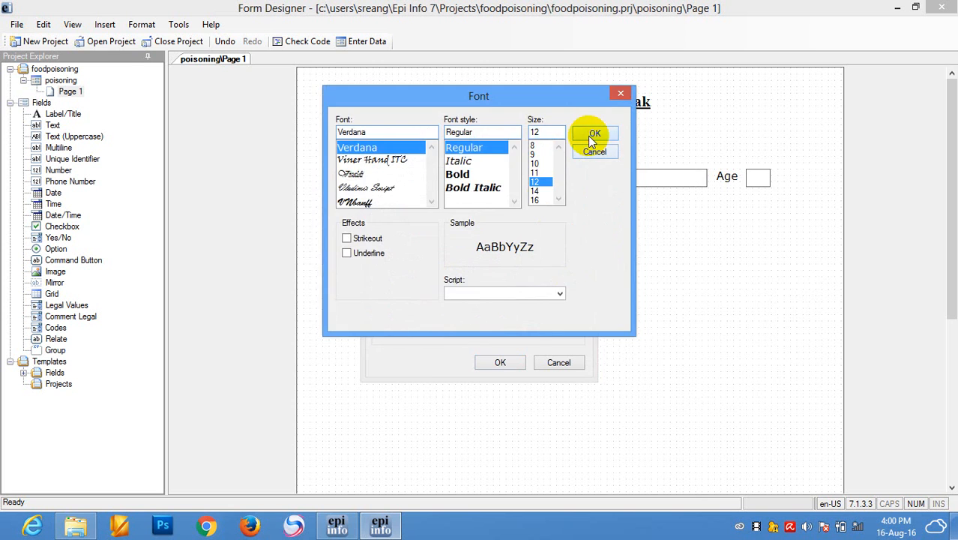
{"action": "left_click", "coordinate": [592, 135]}
{"action": "left_click", "coordinate": [550, 280]}
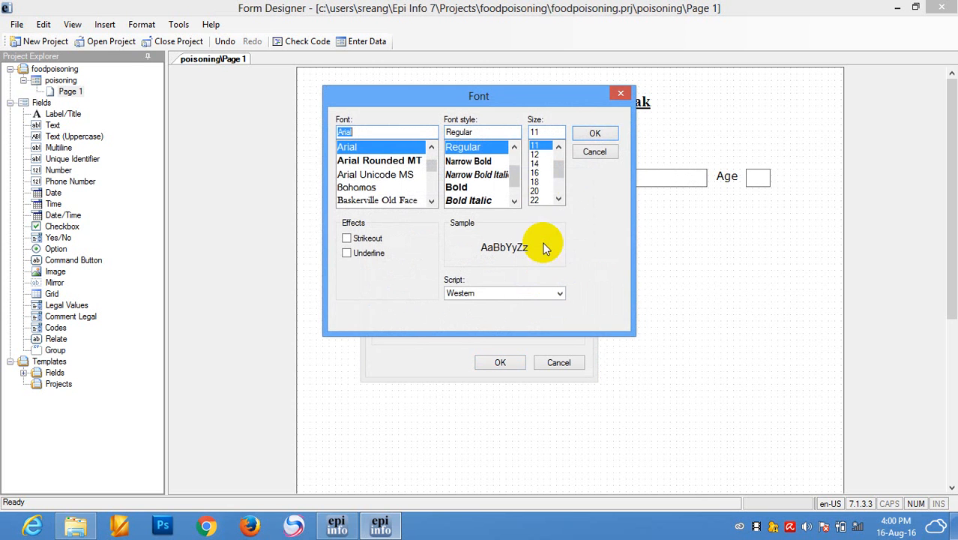
{"action": "left_click", "coordinate": [535, 154]}
{"action": "left_click", "coordinate": [593, 135]}
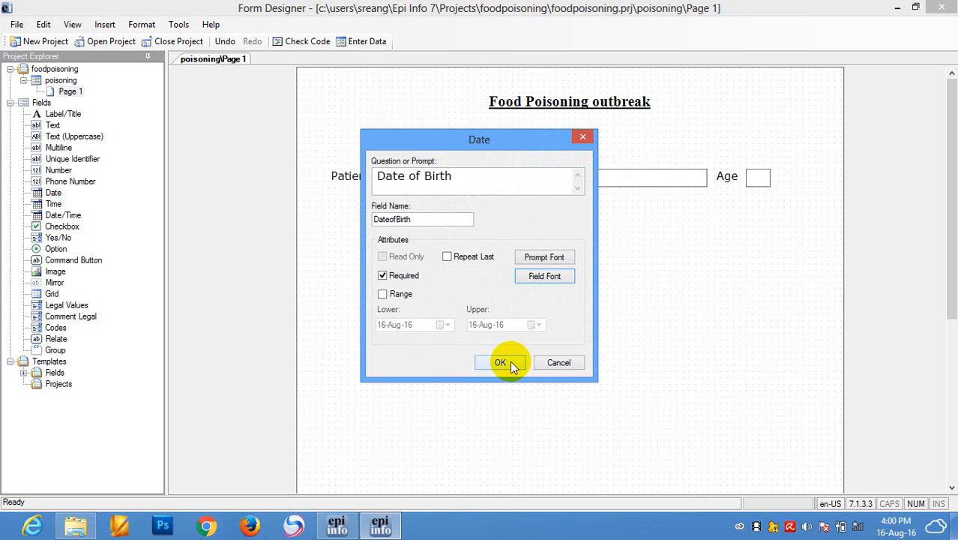
Create the Date of Birth field and place its prompt and entry box side by side just below the Patien ID row
{"action": "left_click", "coordinate": [500, 363]}
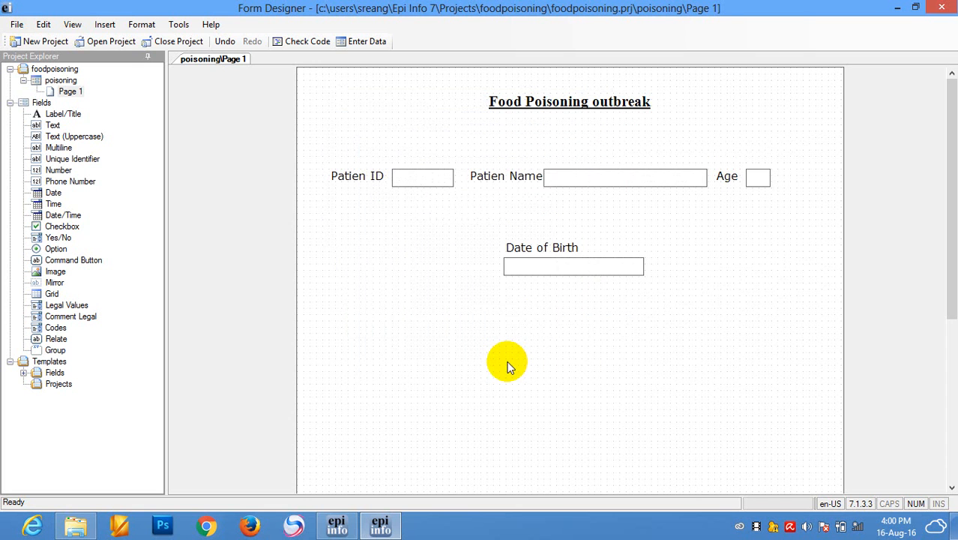
{"action": "left_click_drag", "start_coordinate": [659, 240], "coordinate": [674, 251]}
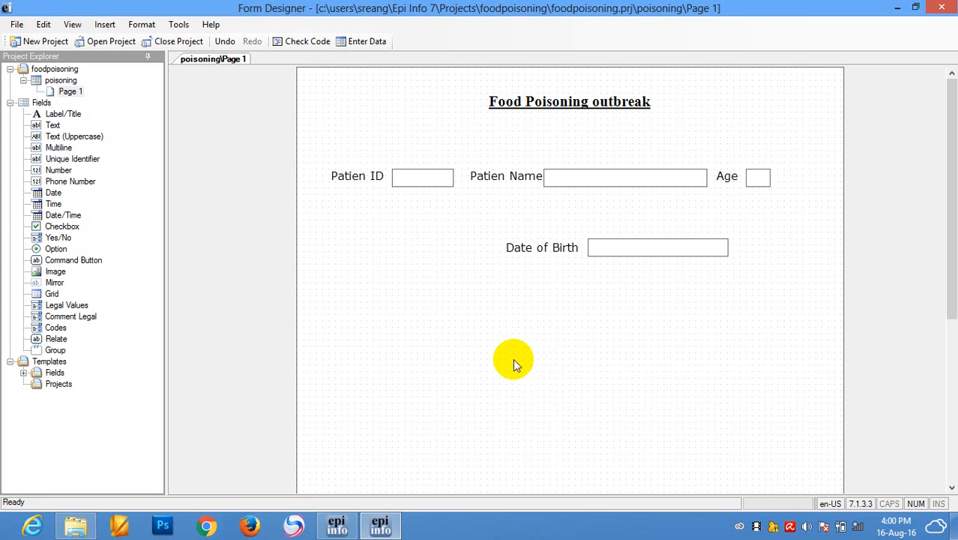
{"action": "left_click_drag", "start_coordinate": [529, 264], "coordinate": [357, 212]}
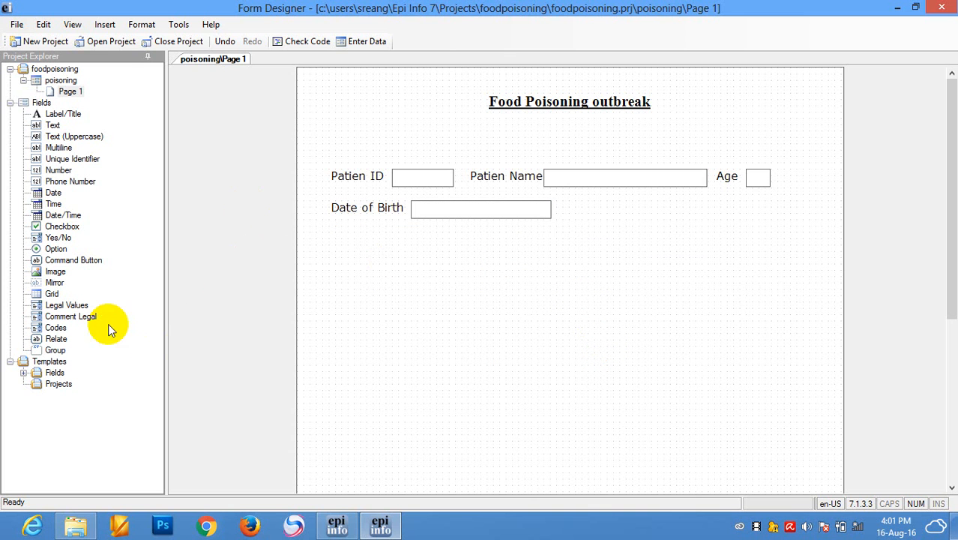
Create a required Yes/No field with the prompt and field name Marride and place its box beside the prompt
{"action": "left_click_drag", "start_coordinate": [54, 235], "coordinate": [500, 279]}
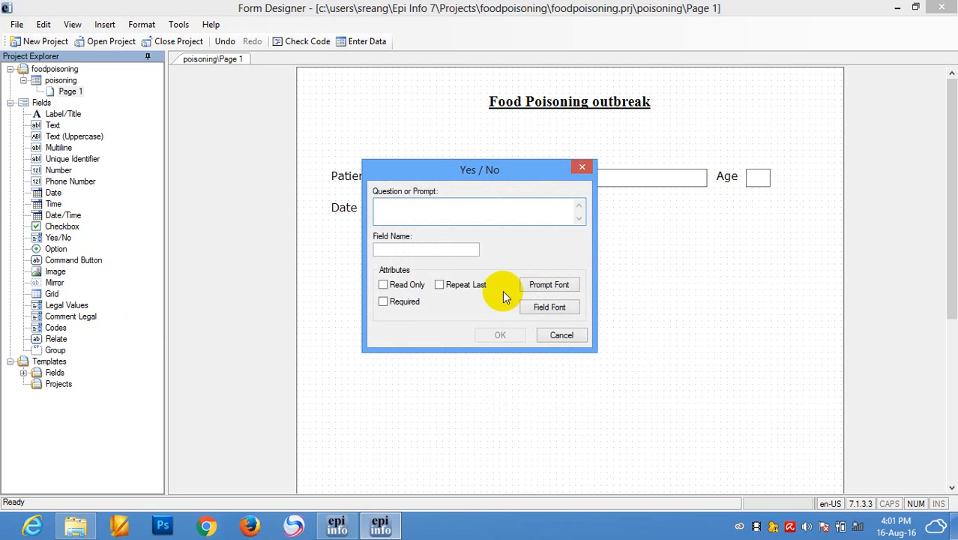
{"action": "left_click_drag", "start_coordinate": [432, 178], "coordinate": [586, 259]}
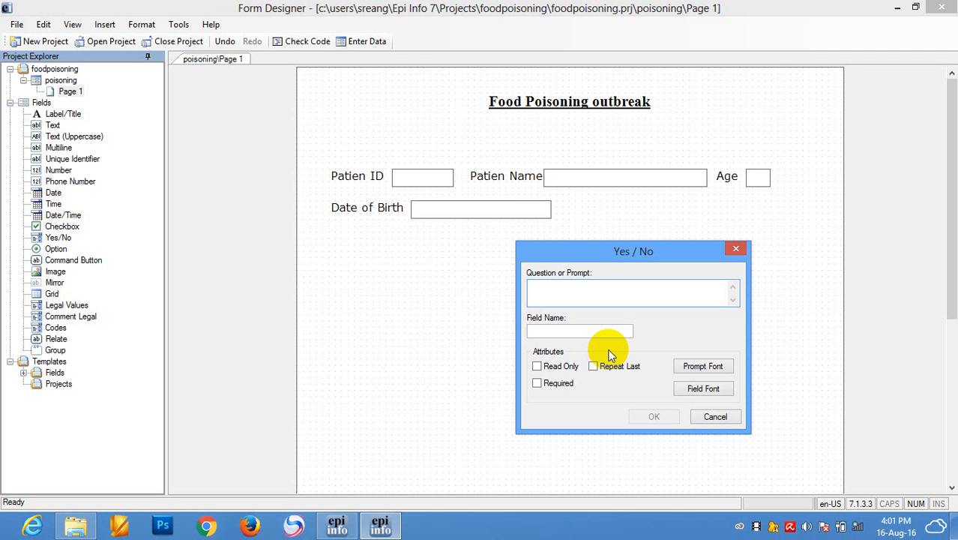
{"action": "type", "text": "Marride"}
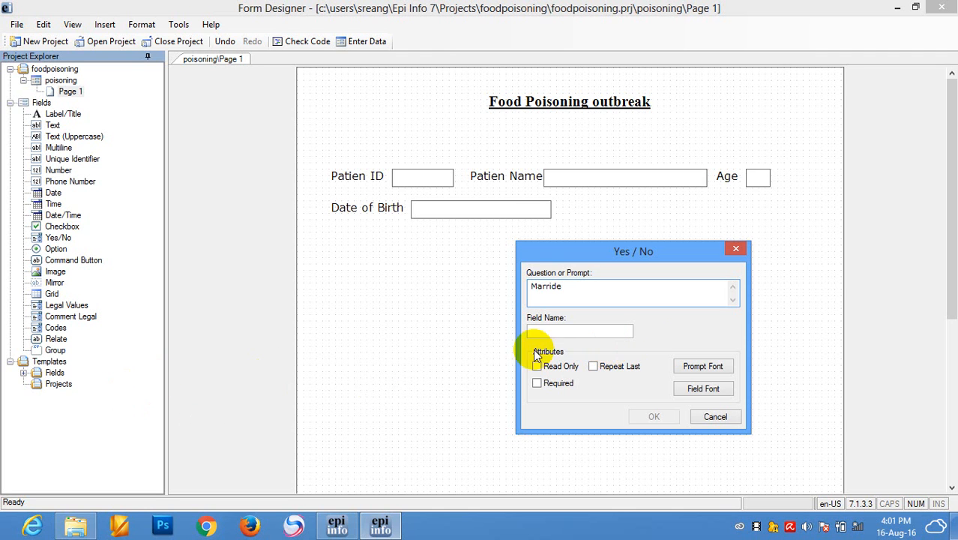
{"action": "left_click", "coordinate": [627, 331]}
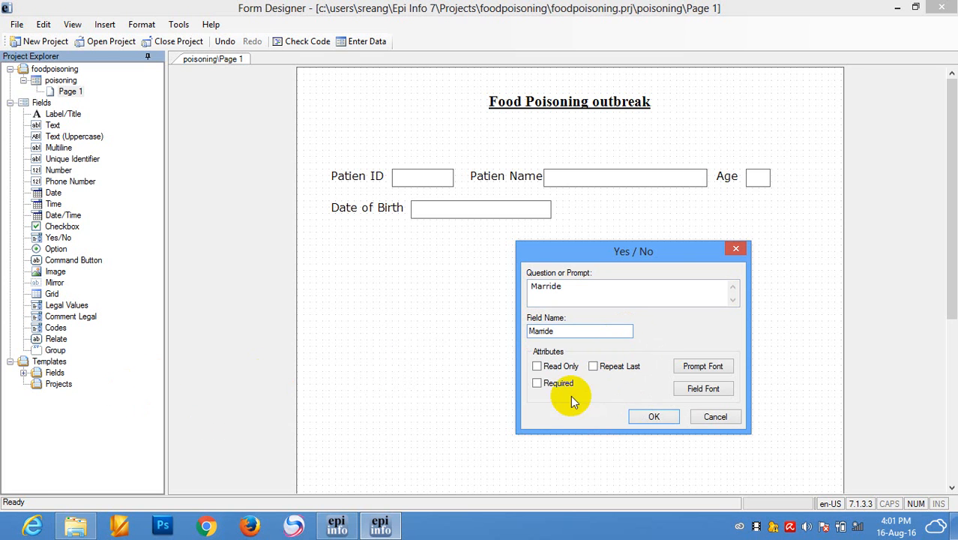
{"action": "left_click", "coordinate": [537, 383]}
{"action": "left_click", "coordinate": [649, 418]}
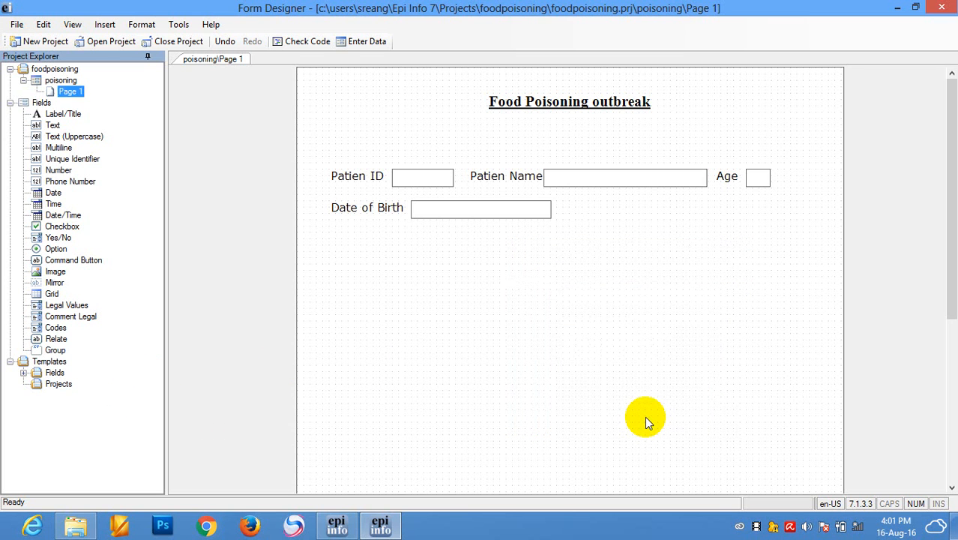
{"action": "left_click", "coordinate": [597, 293]}
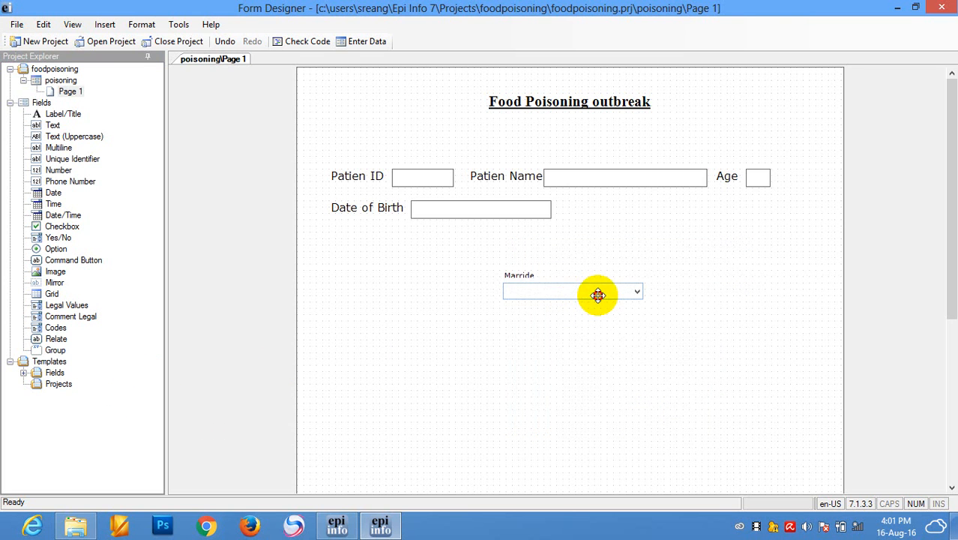
{"action": "left_click_drag", "start_coordinate": [598, 293], "coordinate": [637, 289]}
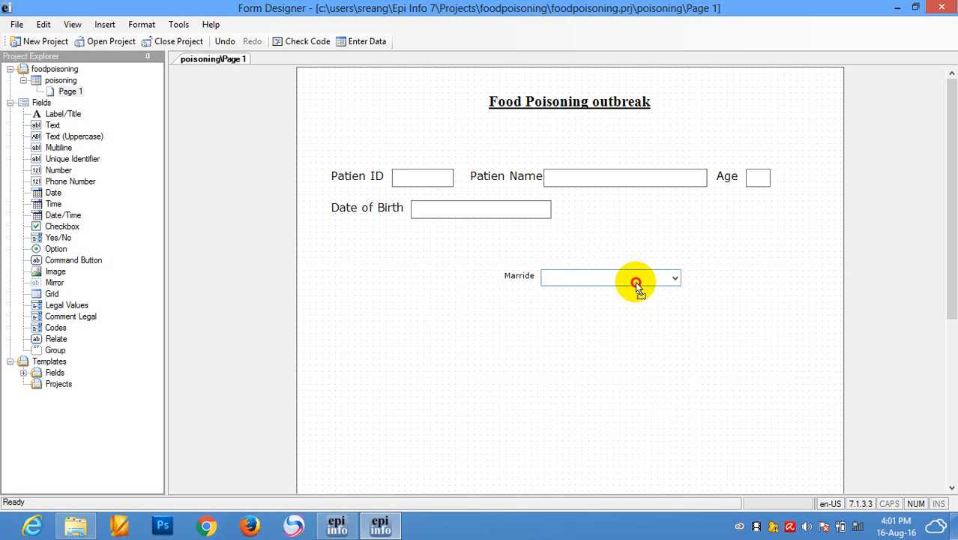
Examine the answer choices offered by the Marride field's drop-down list
{"action": "left_click", "coordinate": [680, 279]}
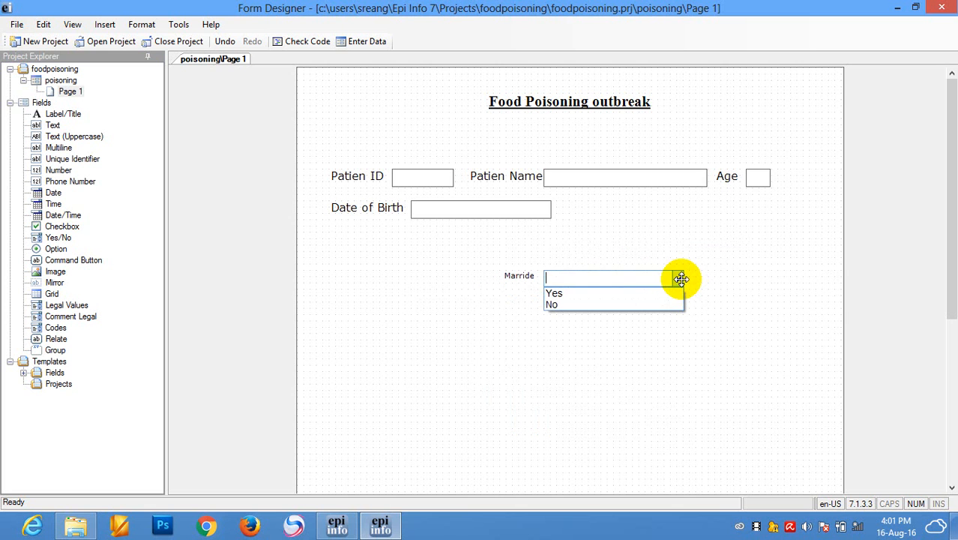
{"action": "left_click", "coordinate": [577, 281]}
{"action": "left_click", "coordinate": [679, 279]}
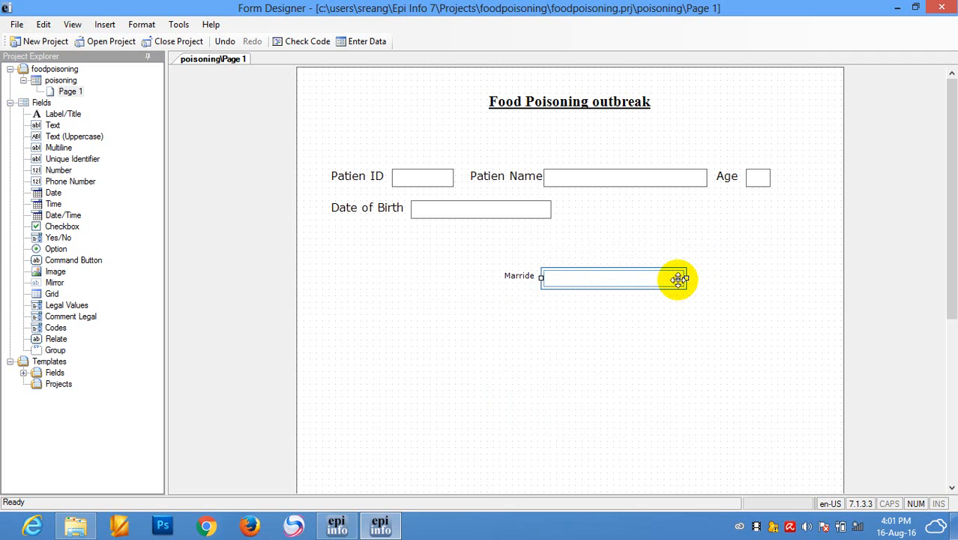
{"action": "left_click", "coordinate": [679, 279]}
{"action": "left_click", "coordinate": [678, 279]}
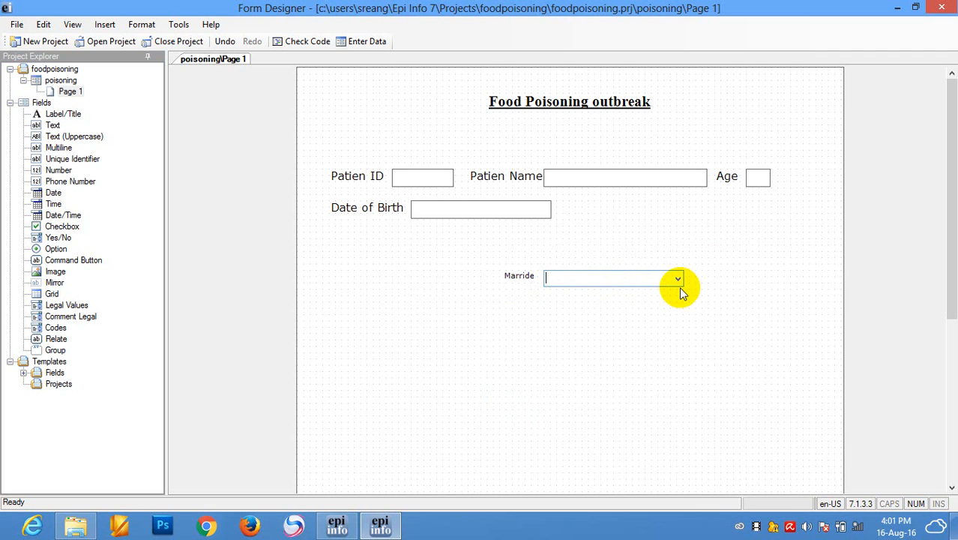
{"action": "left_click", "coordinate": [678, 280]}
{"action": "left_click", "coordinate": [676, 280]}
{"action": "left_click", "coordinate": [688, 291]}
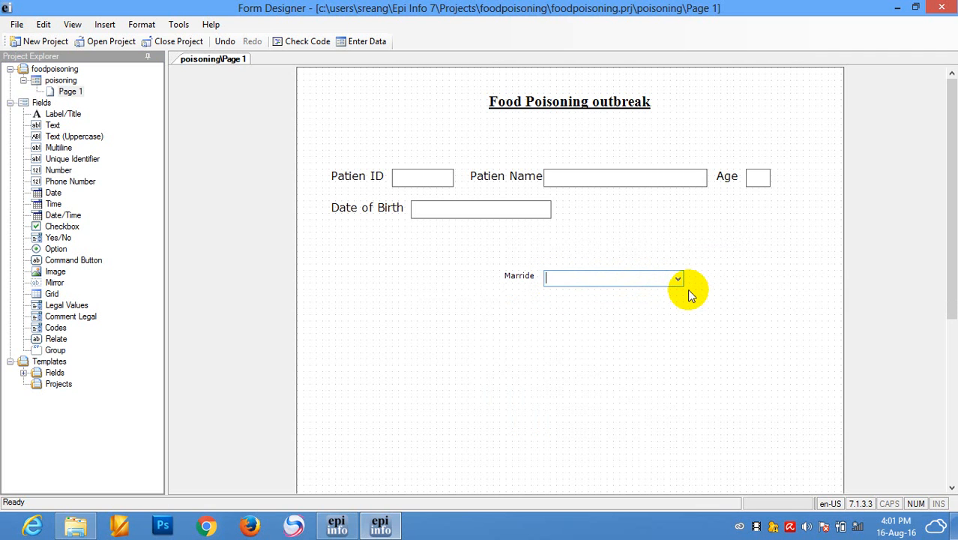
{"action": "left_click", "coordinate": [678, 280]}
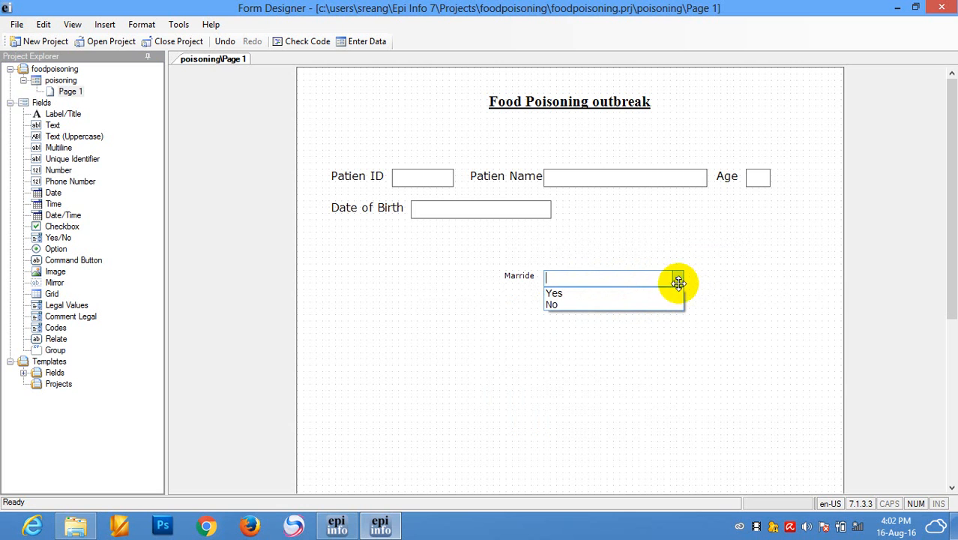
{"action": "left_click", "coordinate": [716, 311]}
Narrow the Marride answer box to about a third of its width
{"action": "left_click", "coordinate": [559, 282]}
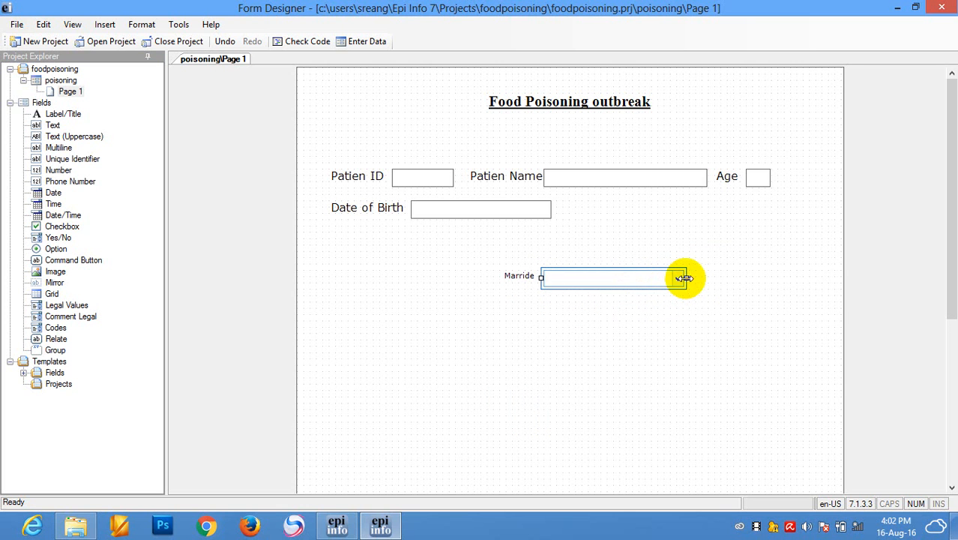
{"action": "left_click_drag", "start_coordinate": [685, 278], "coordinate": [598, 274]}
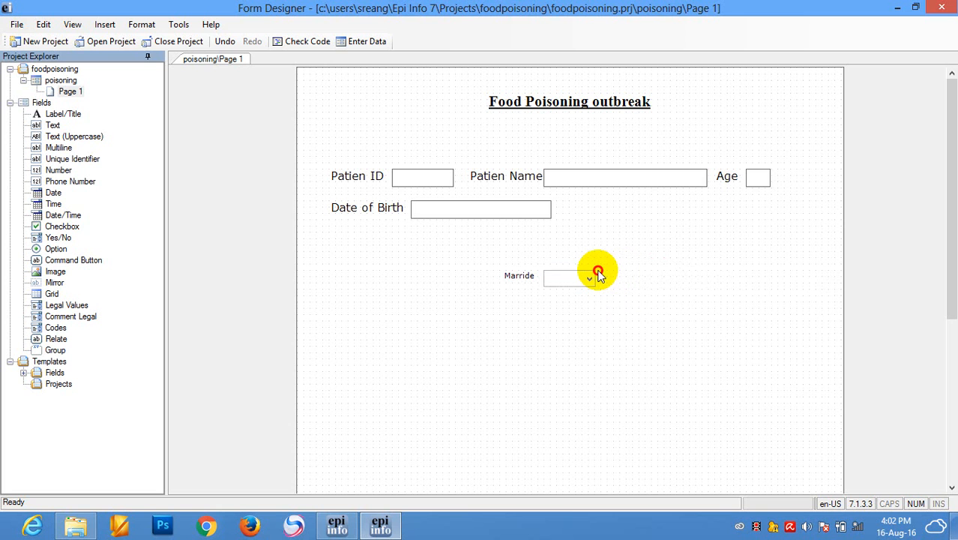
Set both the prompt font and the field font of the Marride field to size 12
{"action": "right_click", "coordinate": [520, 282]}
{"action": "left_click", "coordinate": [561, 294]}
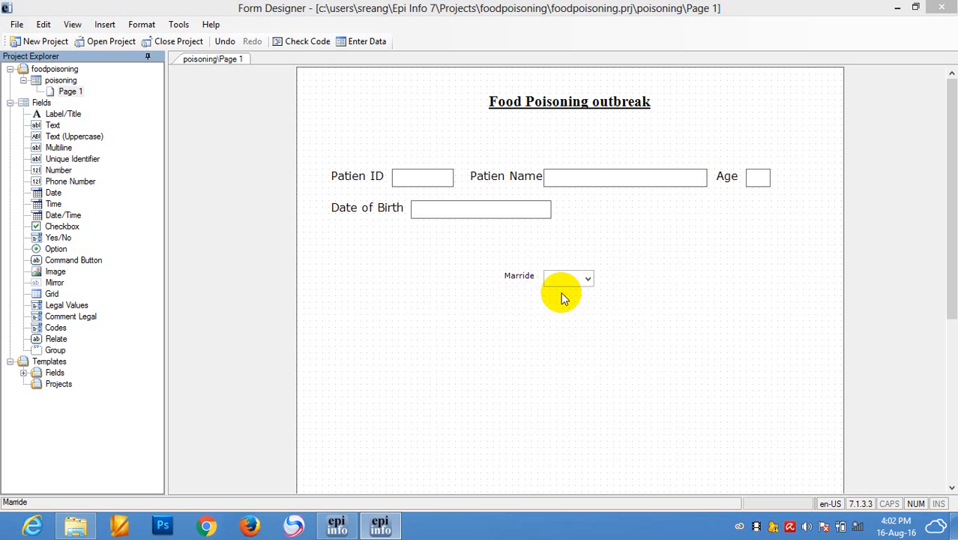
{"action": "left_click", "coordinate": [558, 278]}
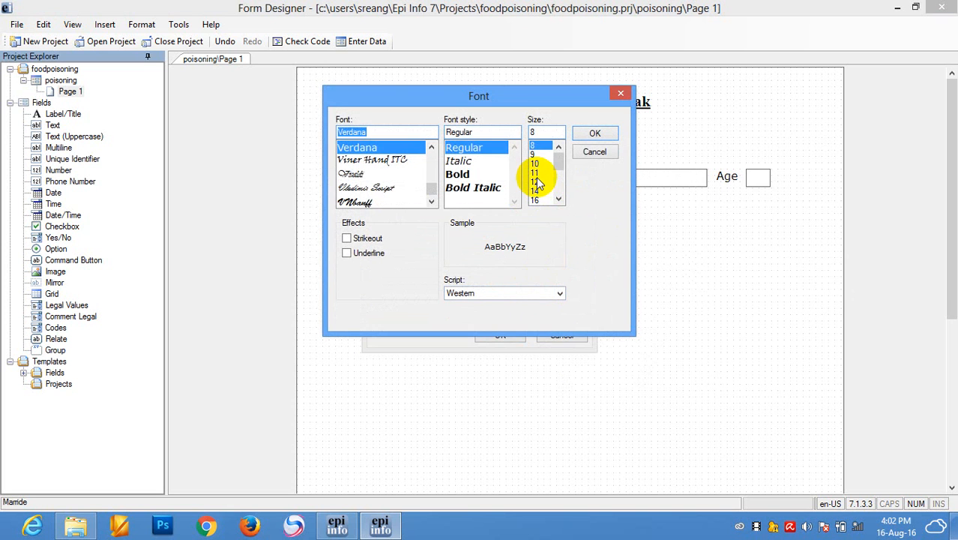
{"action": "left_click", "coordinate": [537, 181]}
{"action": "left_click", "coordinate": [593, 135]}
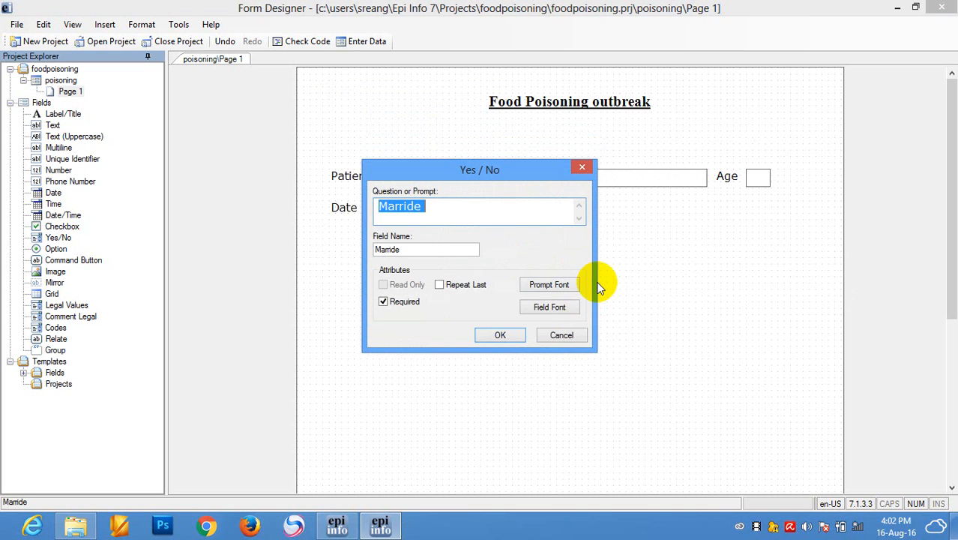
{"action": "left_click", "coordinate": [564, 301]}
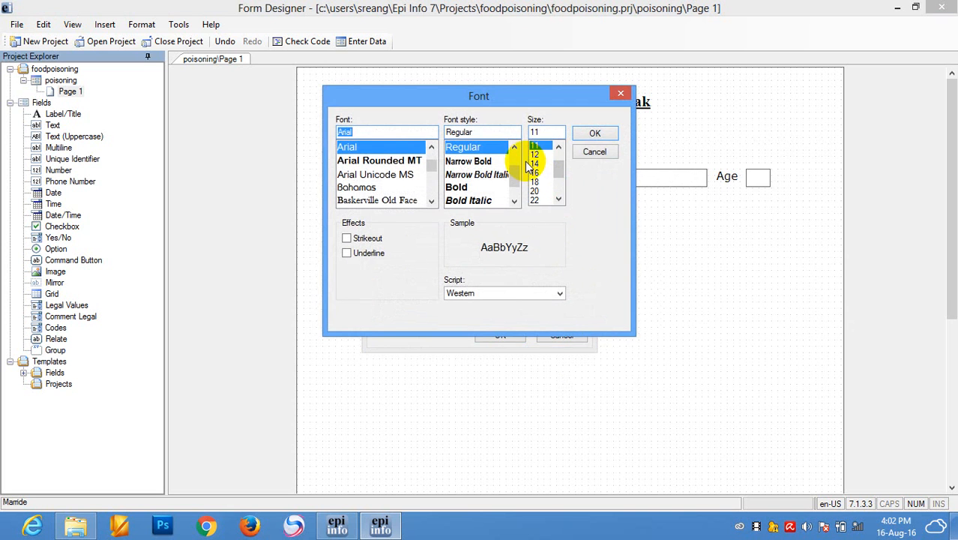
{"action": "left_click", "coordinate": [535, 154]}
{"action": "left_click", "coordinate": [593, 134]}
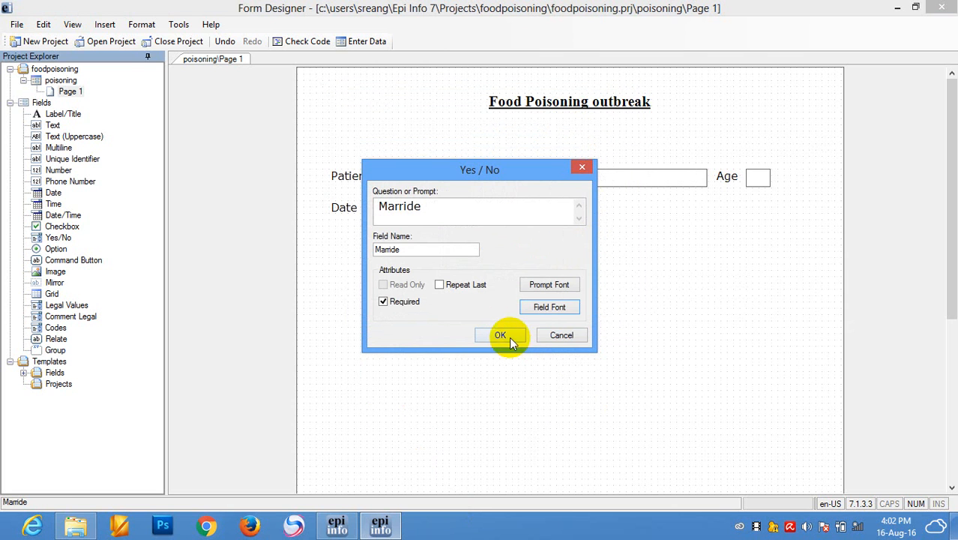
{"action": "left_click", "coordinate": [498, 338]}
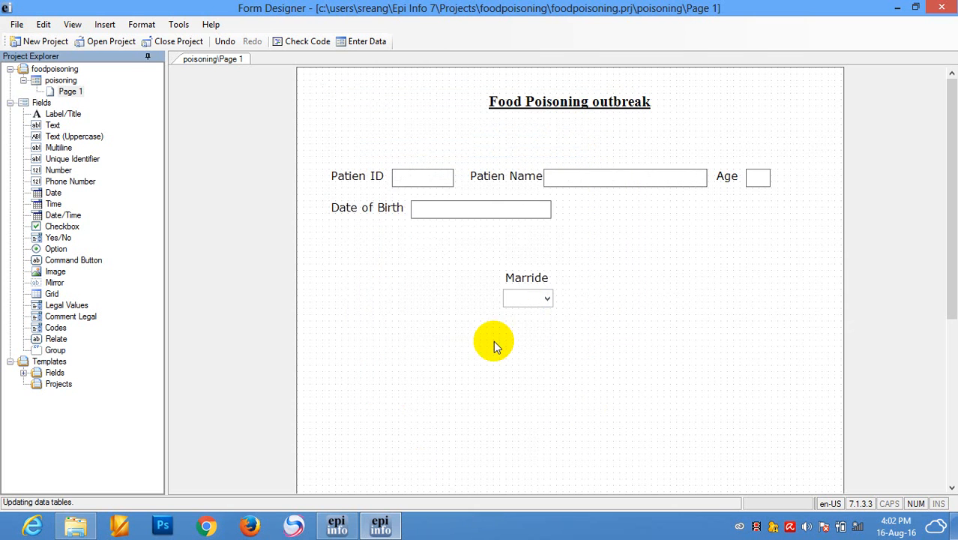
Move the Marride prompt and its answer box up beside the Date of Birth entry box
{"action": "left_click", "coordinate": [546, 298]}
{"action": "left_click", "coordinate": [700, 353]}
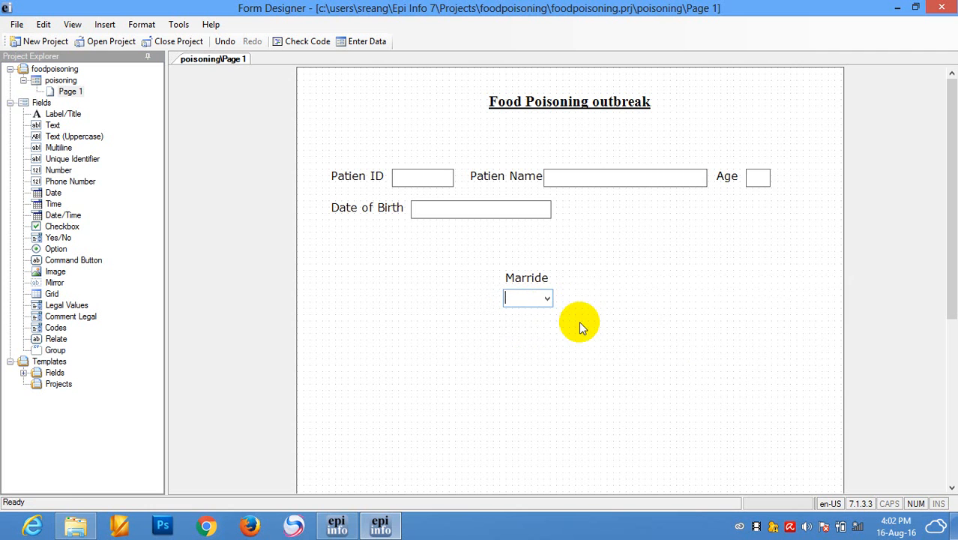
{"action": "mouse_move", "coordinate": [539, 300]}
{"action": "left_click_drag", "start_coordinate": [540, 300], "coordinate": [579, 213]}
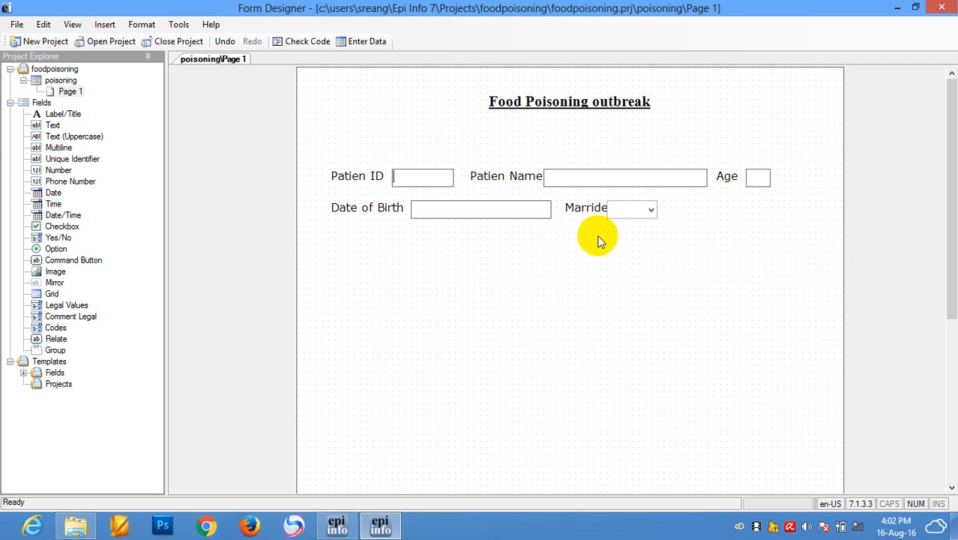
{"action": "left_click_drag", "start_coordinate": [579, 210], "coordinate": [582, 216]}
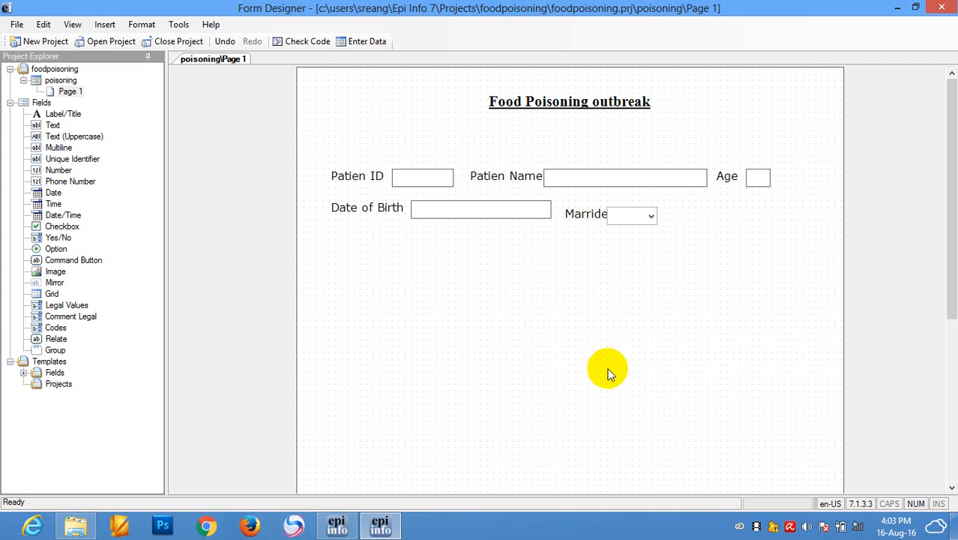
Start an Option field with the prompt Status and field name Status1, listing three choices vertically
{"action": "left_click_drag", "start_coordinate": [54, 248], "coordinate": [425, 279]}
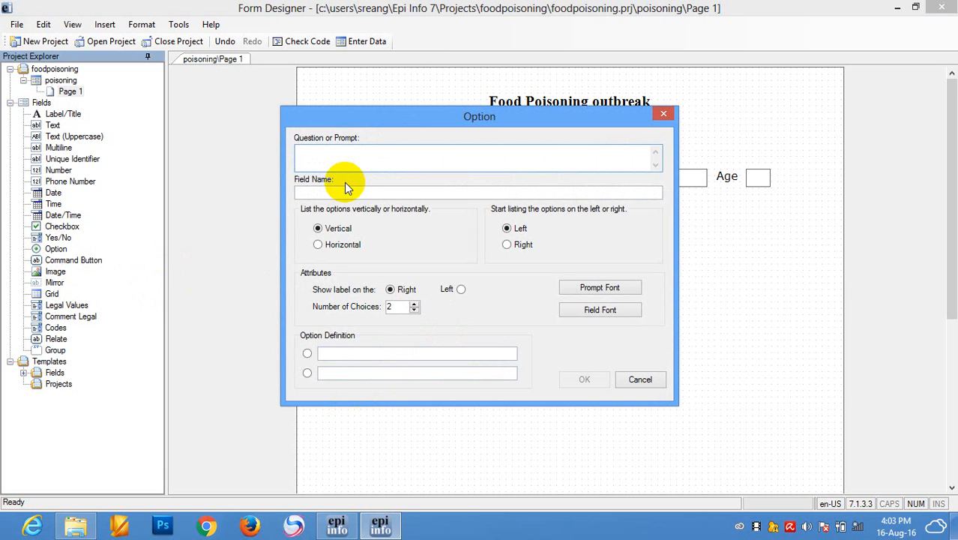
{"action": "type", "text": "Status"}
{"action": "left_click", "coordinate": [359, 194]}
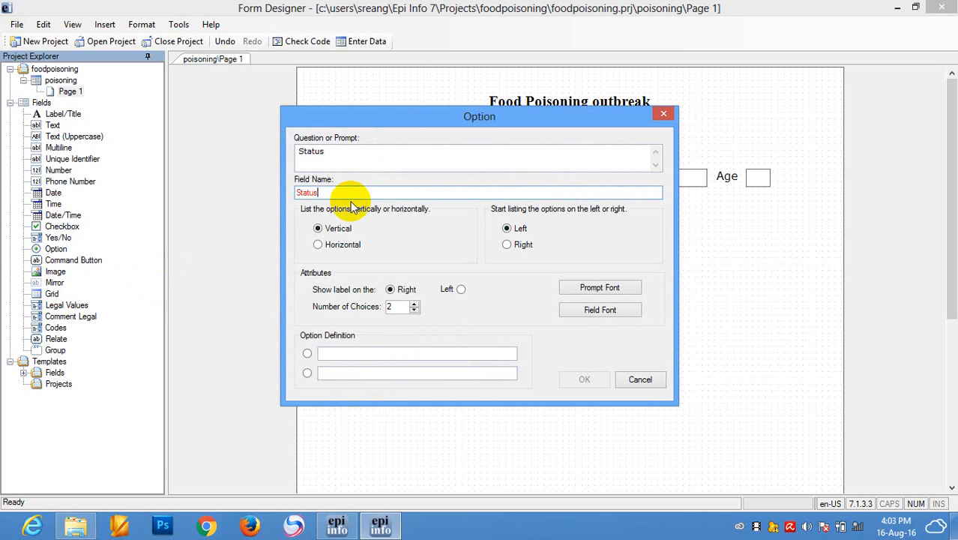
{"action": "type", "text": "1"}
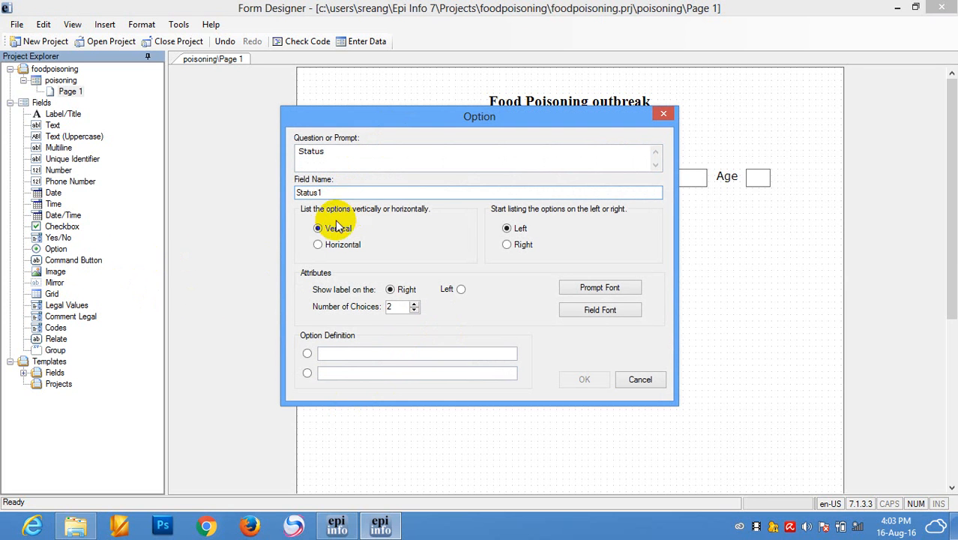
{"action": "left_click", "coordinate": [320, 245]}
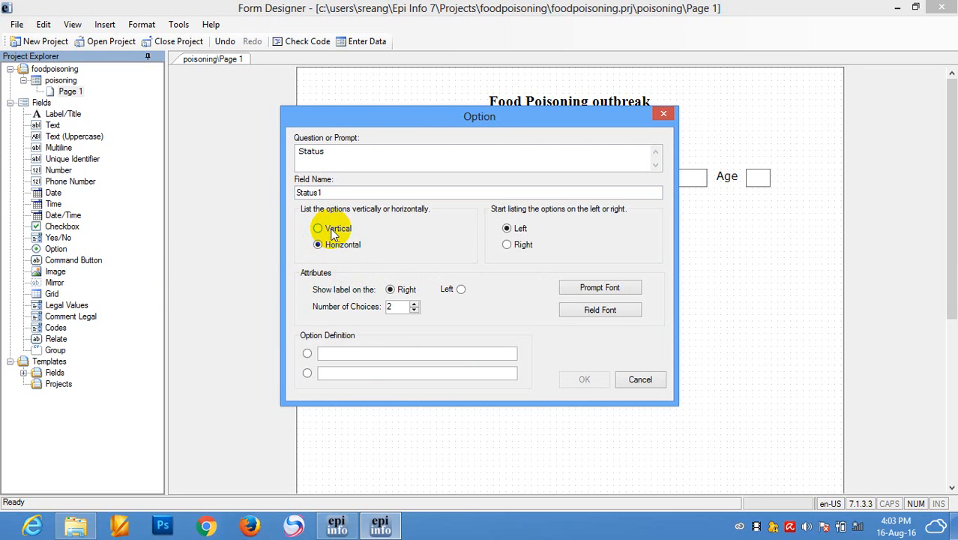
{"action": "left_click", "coordinate": [332, 230]}
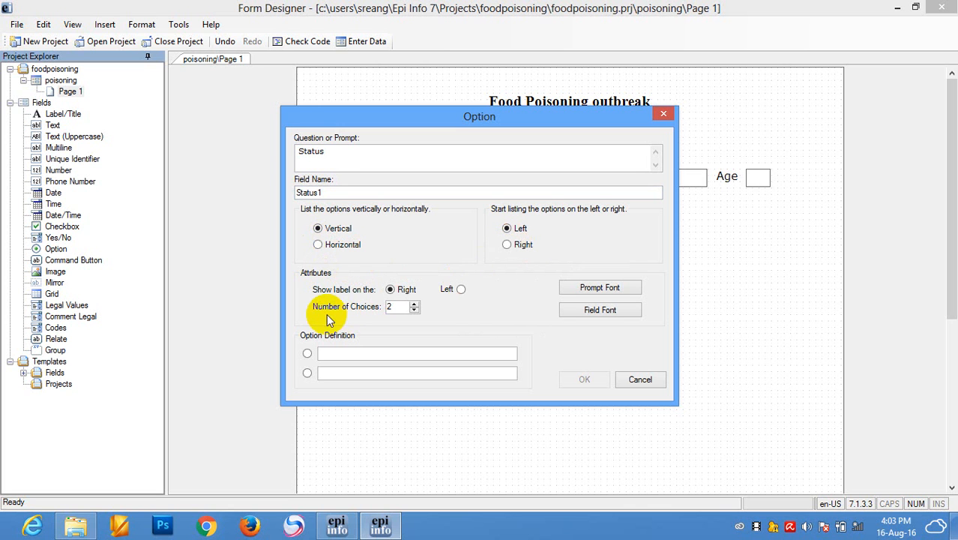
{"action": "left_click", "coordinate": [415, 305]}
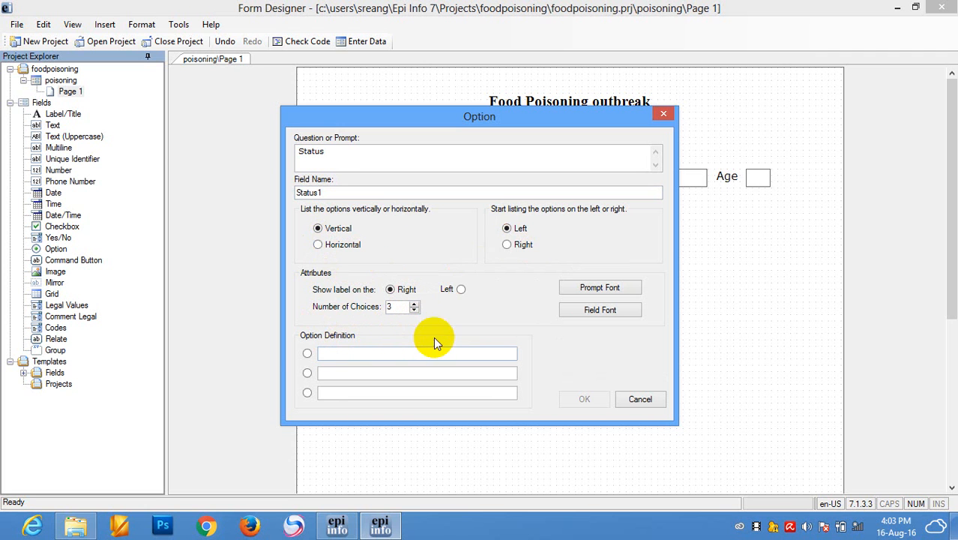
Replace the option field's prompt with Ocupation
{"action": "left_click", "coordinate": [352, 355]}
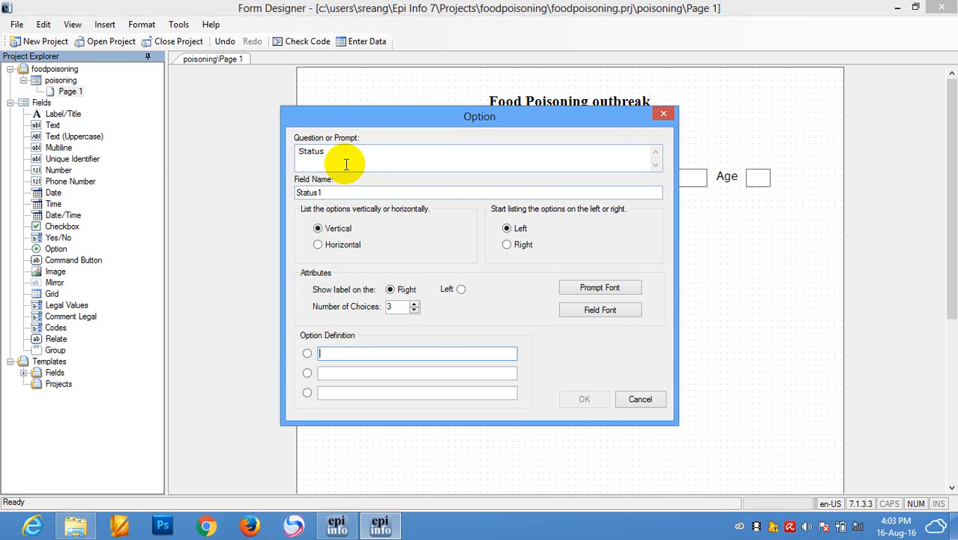
{"action": "left_click_drag", "start_coordinate": [342, 151], "coordinate": [269, 135]}
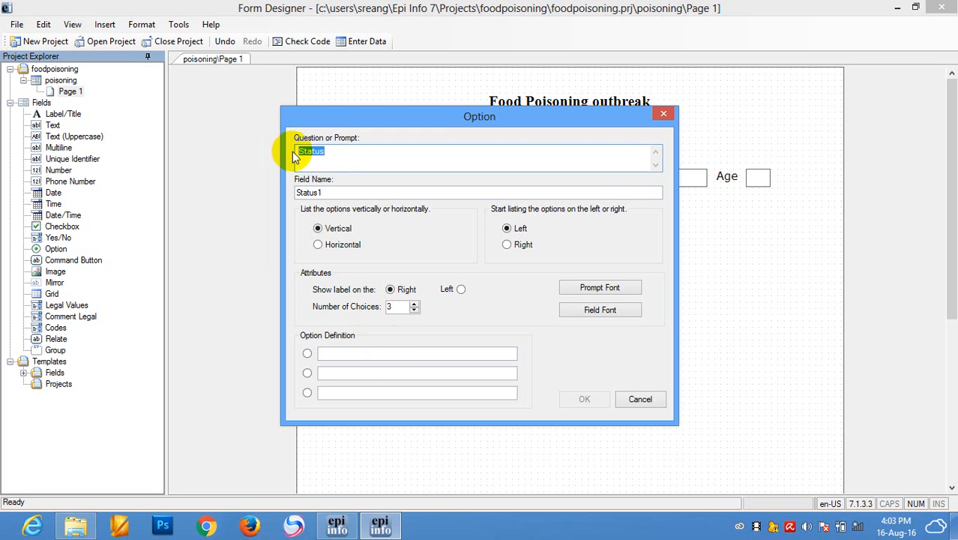
{"action": "left_click_drag", "start_coordinate": [375, 116], "coordinate": [375, 146]}
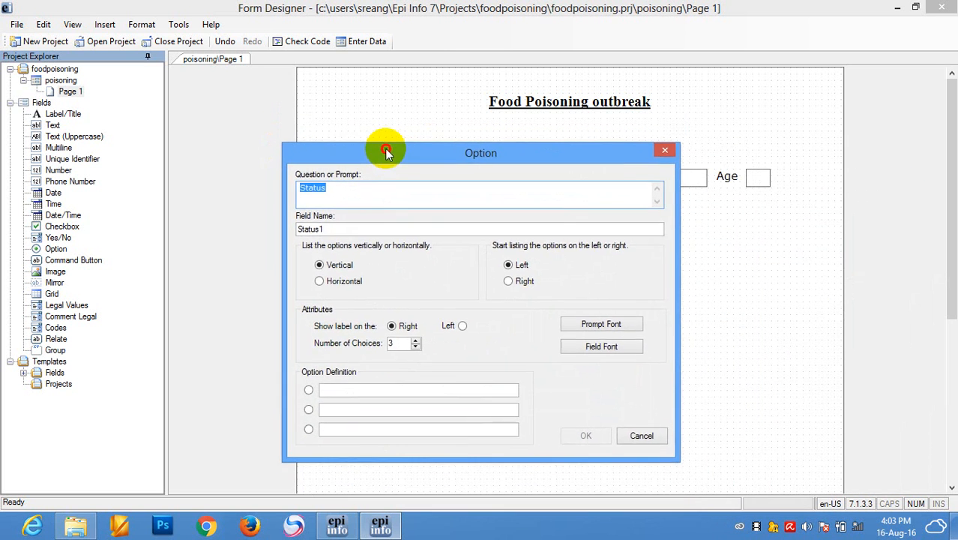
{"action": "type", "text": "Octu"}
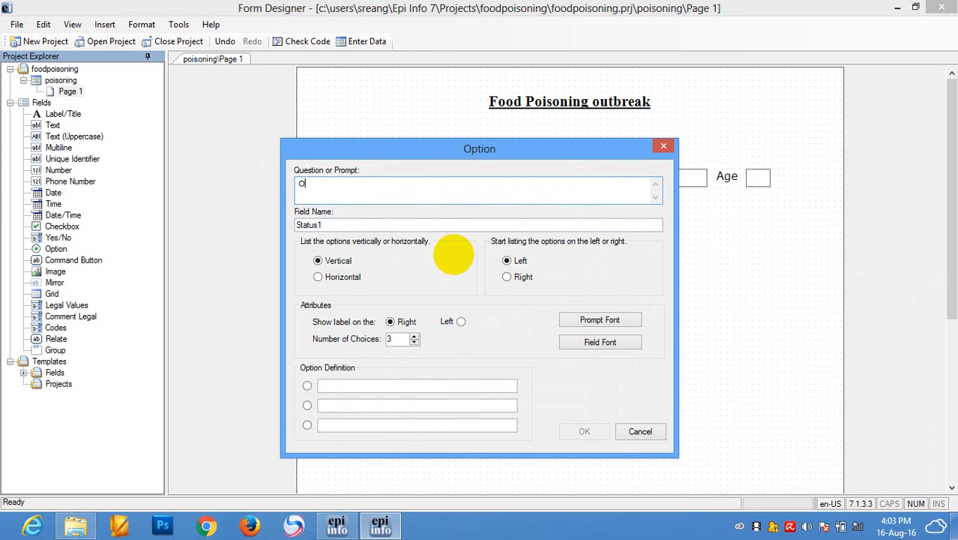
{"action": "key", "text": "BackSpace"}
{"action": "key", "text": "BackSpace"}
{"action": "type", "text": "upation"}
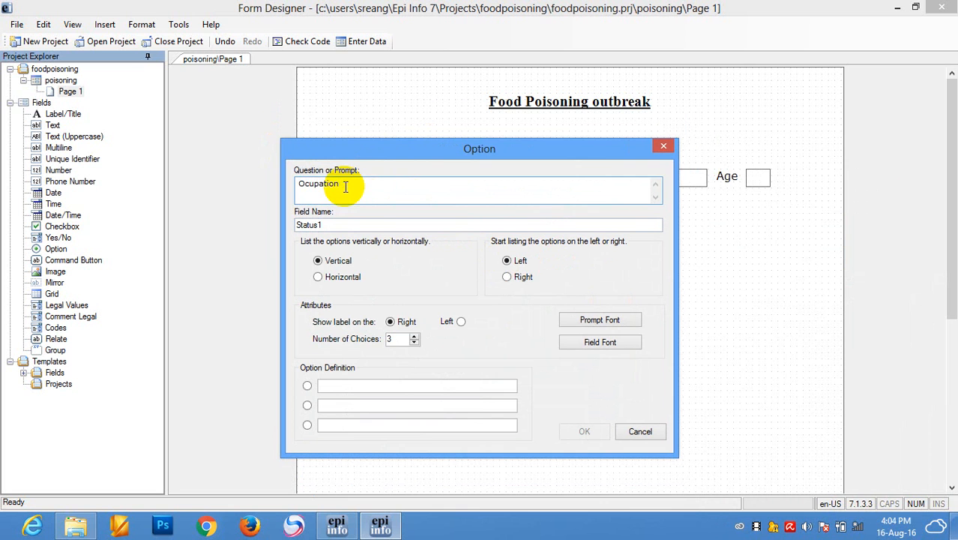
Define the three option choices as Child, Student and Teacher
{"action": "left_click", "coordinate": [381, 386]}
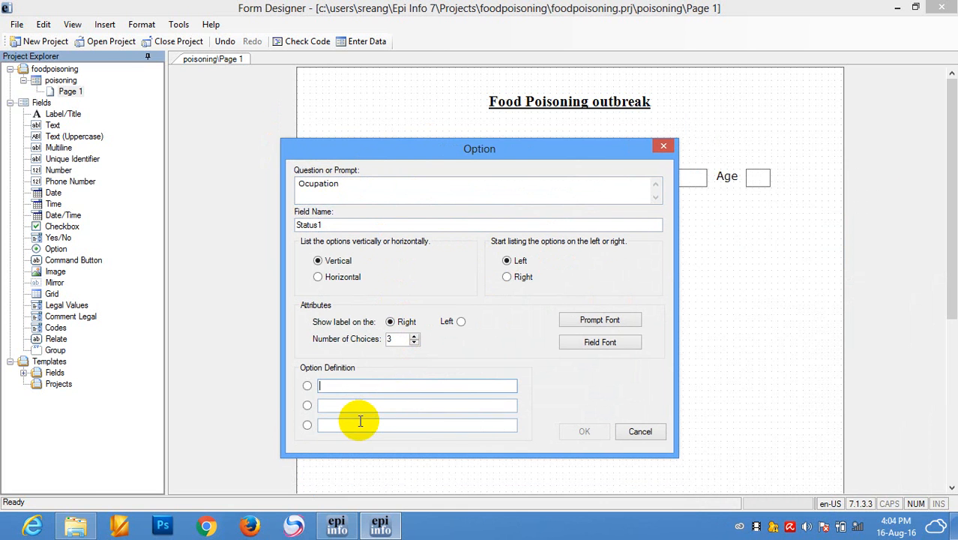
{"action": "type", "text": "Student"}
{"action": "double_click", "coordinate": [365, 387]}
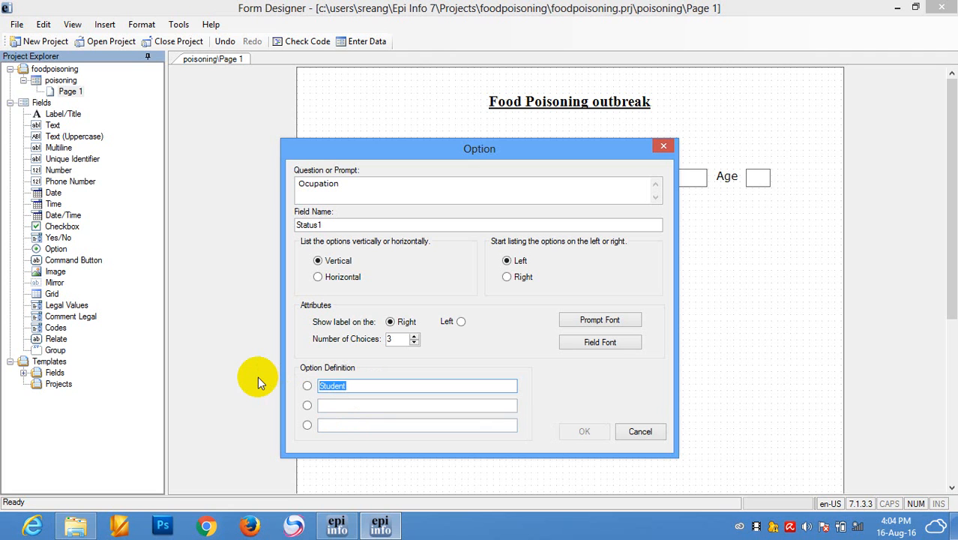
{"action": "type", "text": "Child"}
{"action": "left_click", "coordinate": [366, 406]}
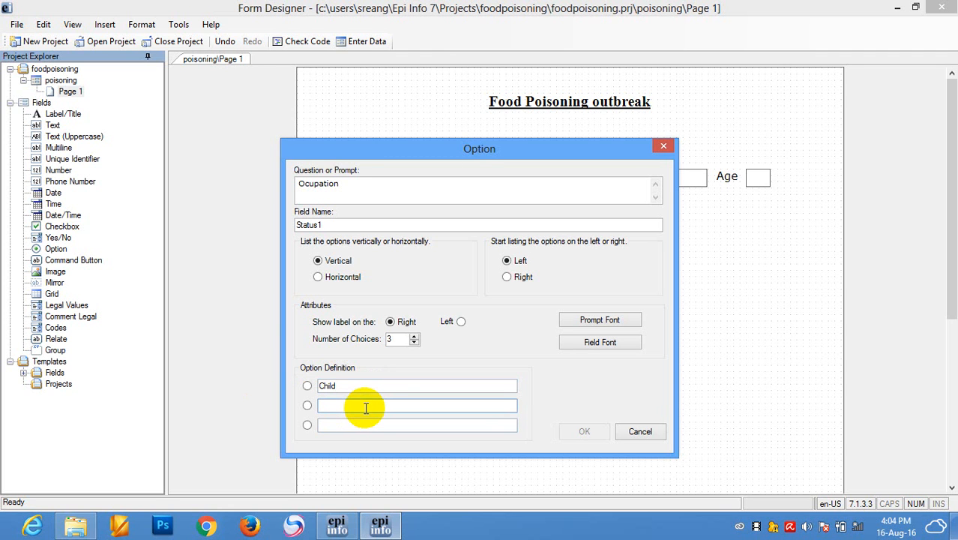
{"action": "type", "text": "Student"}
{"action": "left_click", "coordinate": [366, 426]}
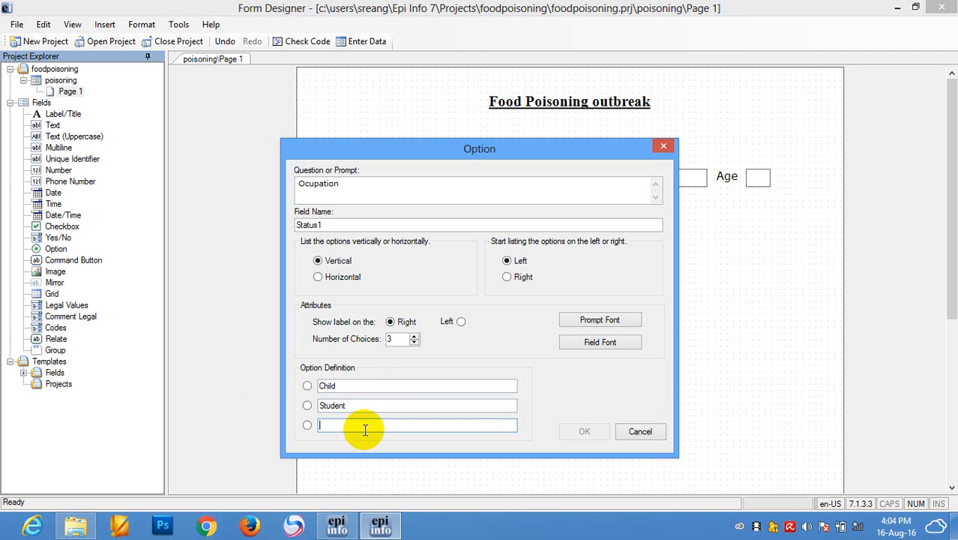
{"action": "type", "text": "Teacher"}
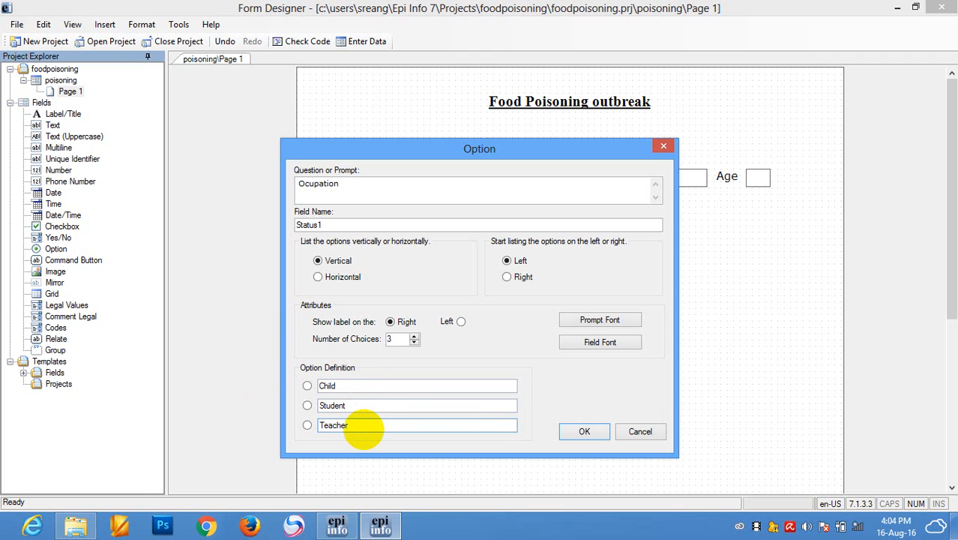
Set the option field's prompt font and field font to size 12
{"action": "left_click", "coordinate": [621, 316]}
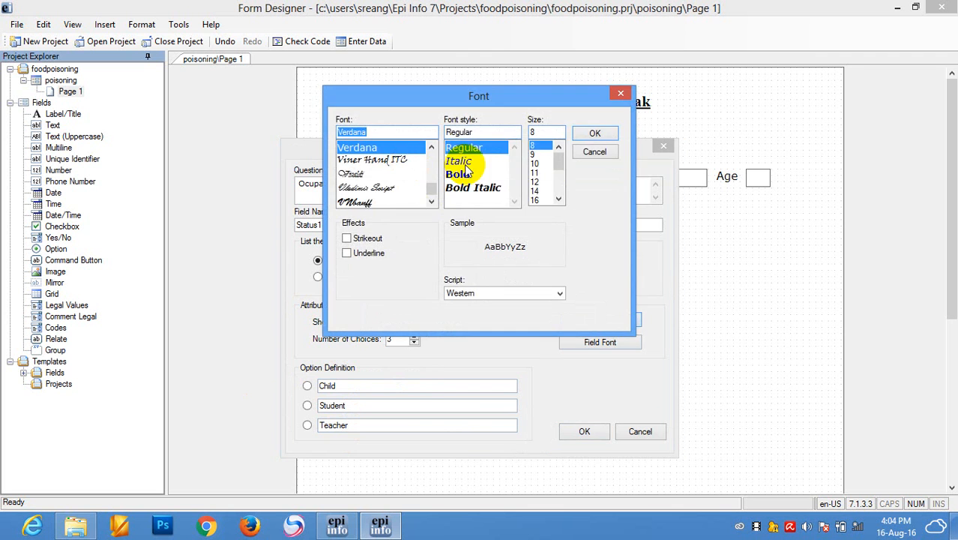
{"action": "left_click", "coordinate": [534, 182]}
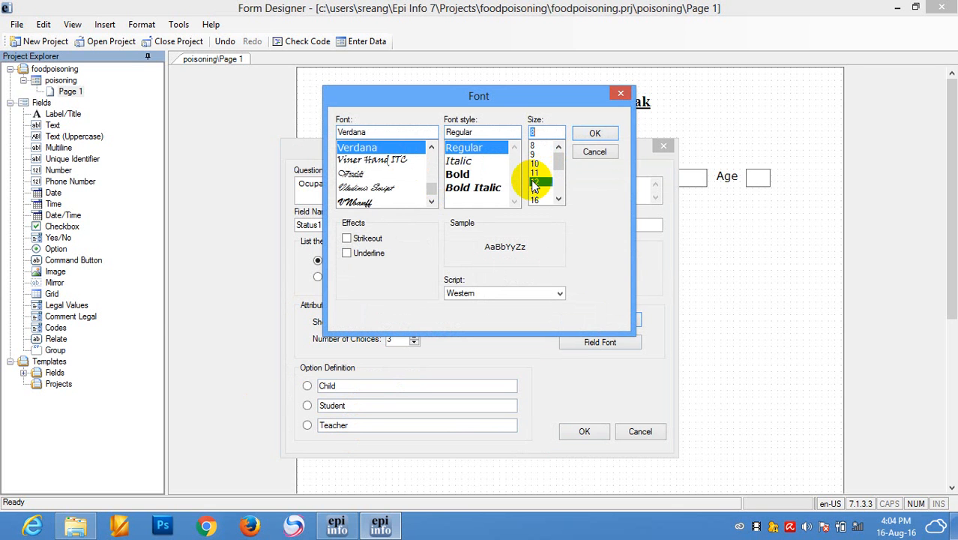
{"action": "left_click", "coordinate": [594, 133]}
{"action": "left_click", "coordinate": [604, 341]}
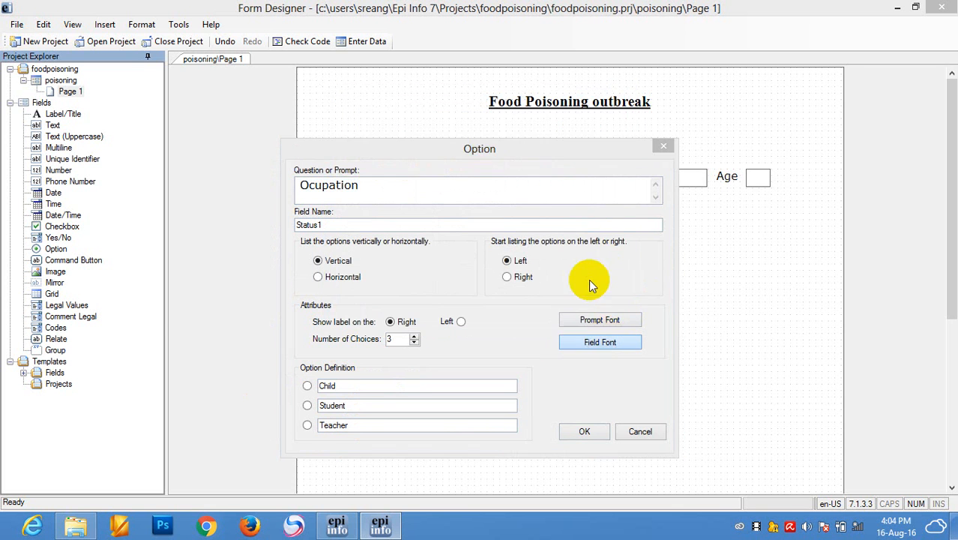
{"action": "left_click", "coordinate": [534, 154]}
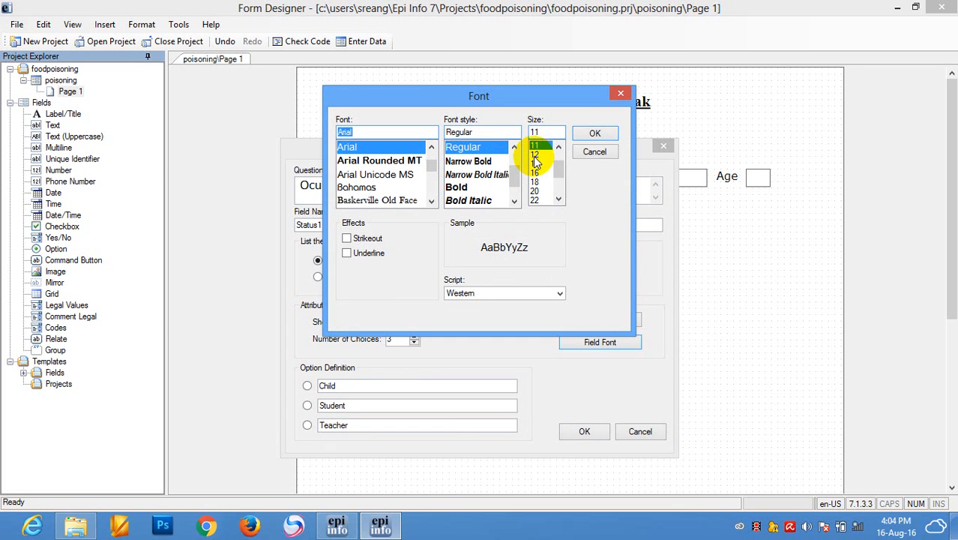
{"action": "left_click", "coordinate": [596, 133]}
Create the Ocupation option field and place its group beside the Marride answer box, below Age
{"action": "left_click", "coordinate": [589, 432]}
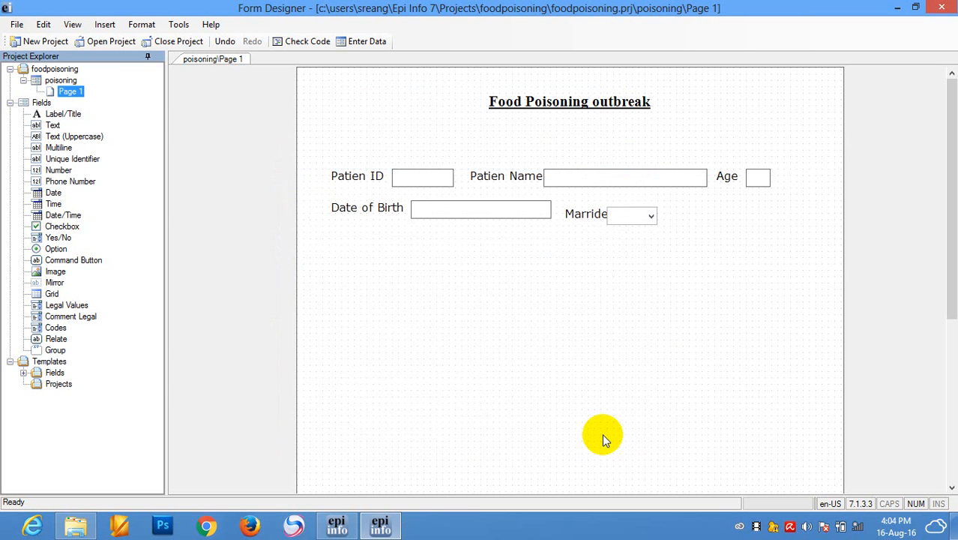
{"action": "left_click_drag", "start_coordinate": [512, 295], "coordinate": [775, 223]}
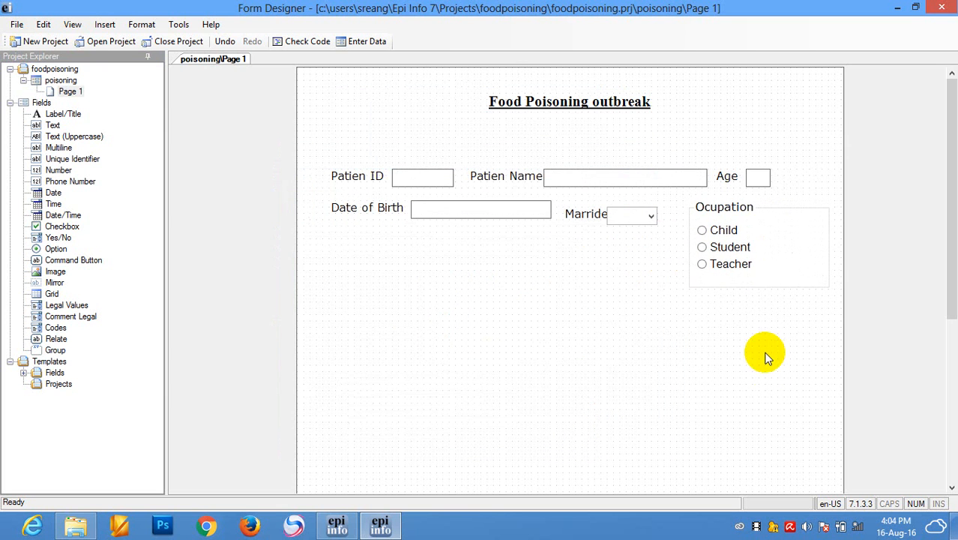
{"action": "left_click_drag", "start_coordinate": [774, 269], "coordinate": [767, 264]}
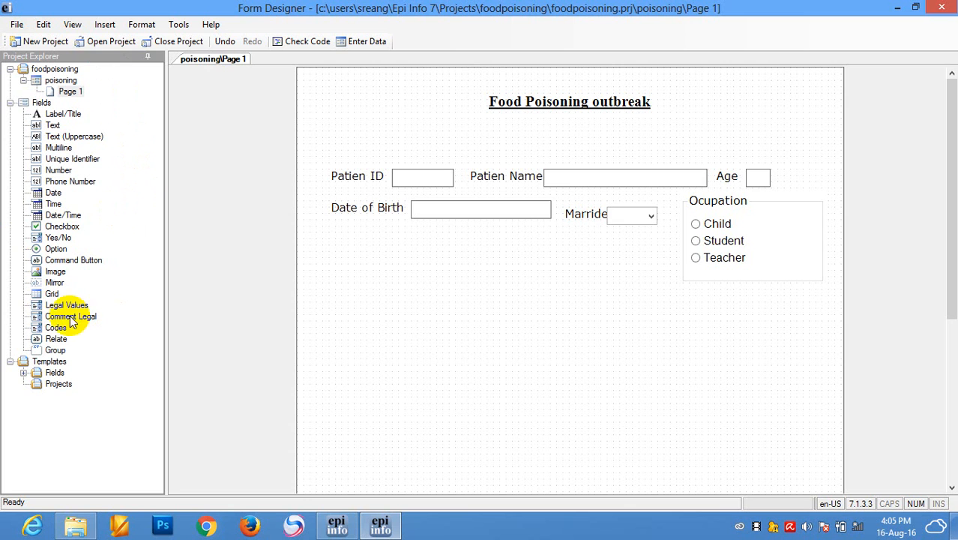
Start a new Legal Values field in the blank area below Date of Birth, with the prompt Sed, and make it required
{"action": "left_click_drag", "start_coordinate": [64, 311], "coordinate": [429, 295]}
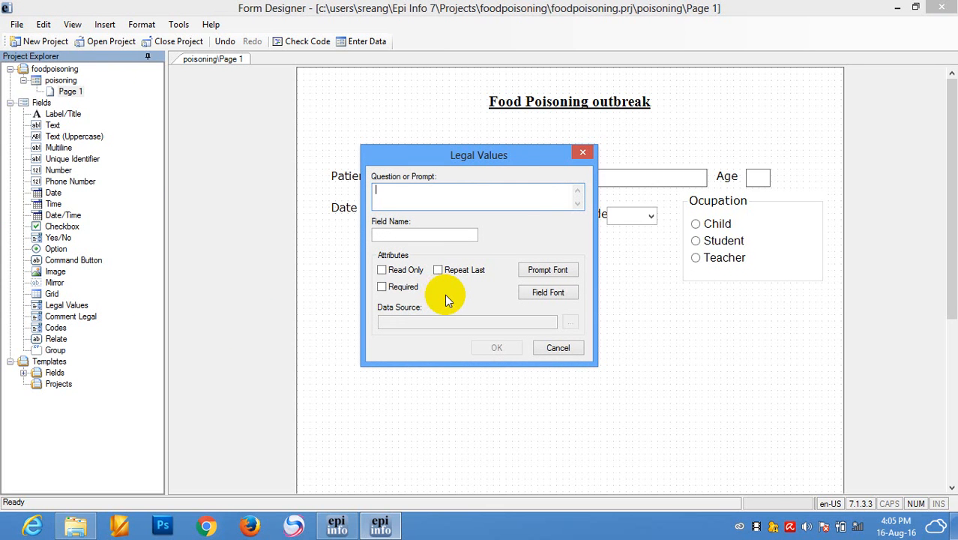
{"action": "left_click", "coordinate": [583, 153]}
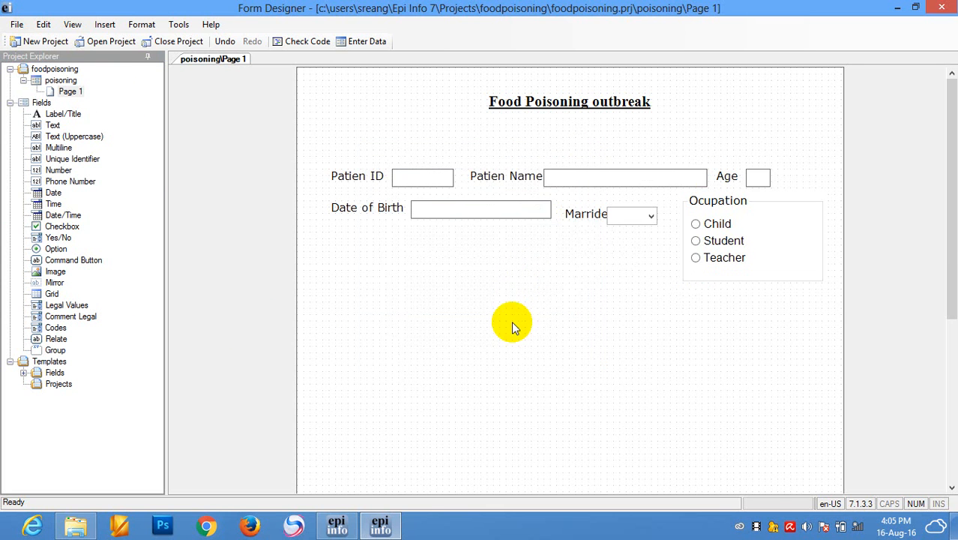
{"action": "right_click", "coordinate": [431, 300]}
{"action": "mouse_move", "coordinate": [484, 156]}
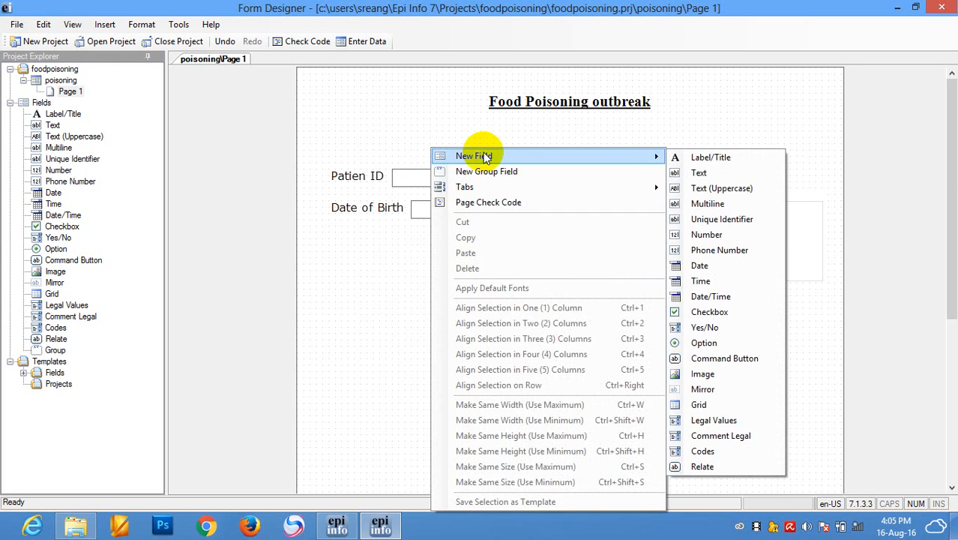
{"action": "left_click", "coordinate": [714, 422]}
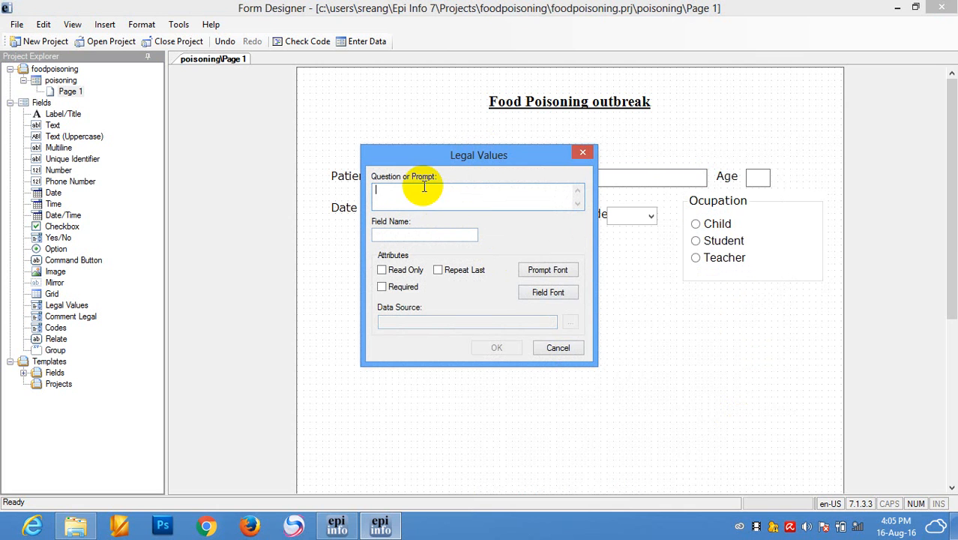
{"action": "left_click_drag", "start_coordinate": [416, 159], "coordinate": [386, 252]}
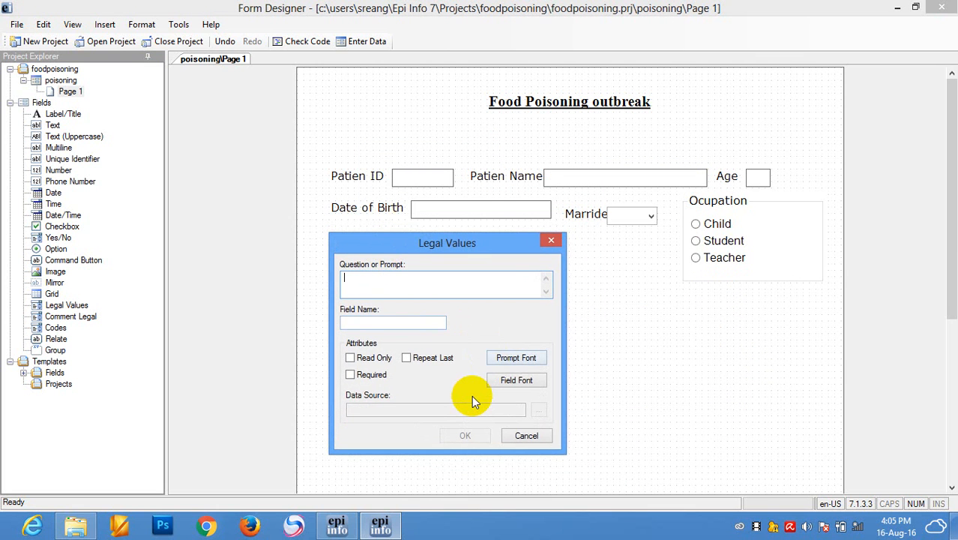
{"action": "type", "text": "Sed"}
{"action": "left_click", "coordinate": [417, 322]}
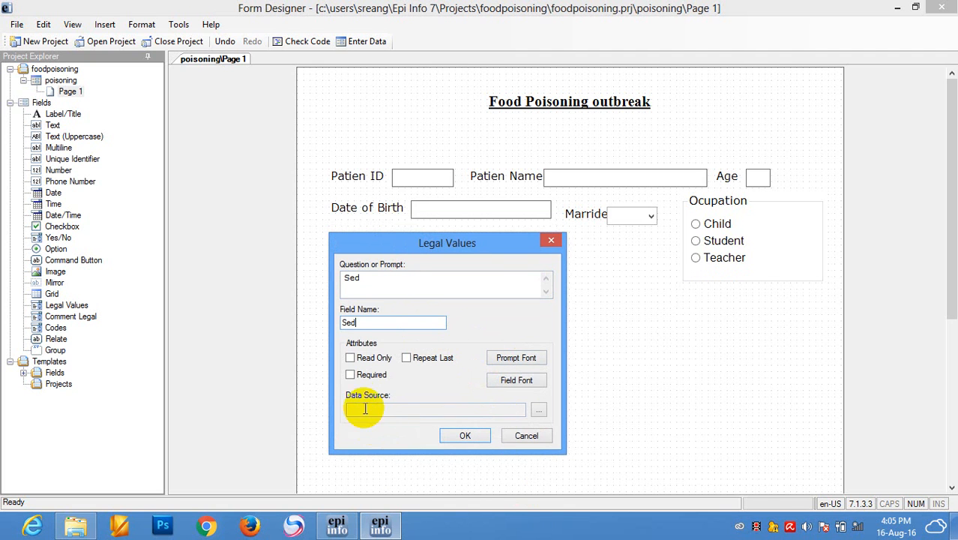
{"action": "left_click", "coordinate": [349, 374]}
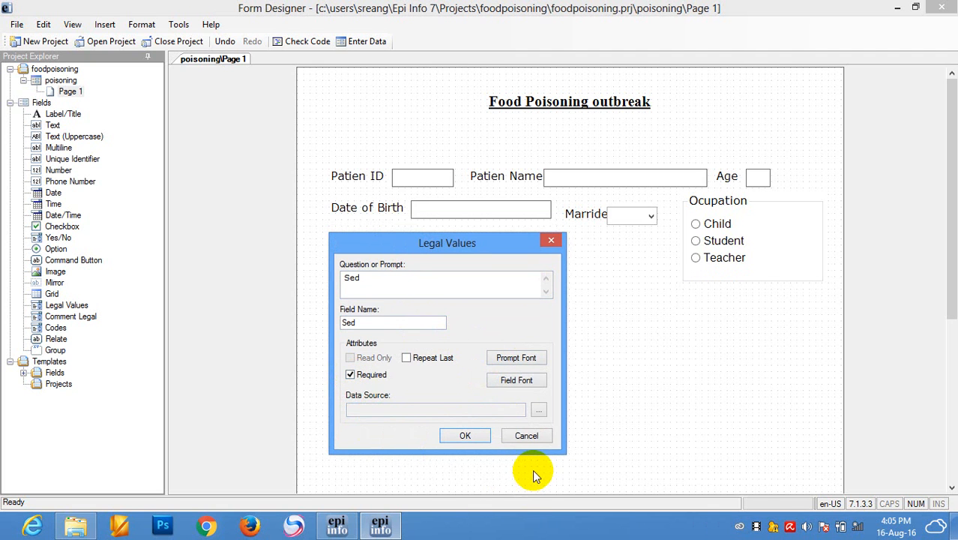
{"action": "left_click", "coordinate": [538, 410]}
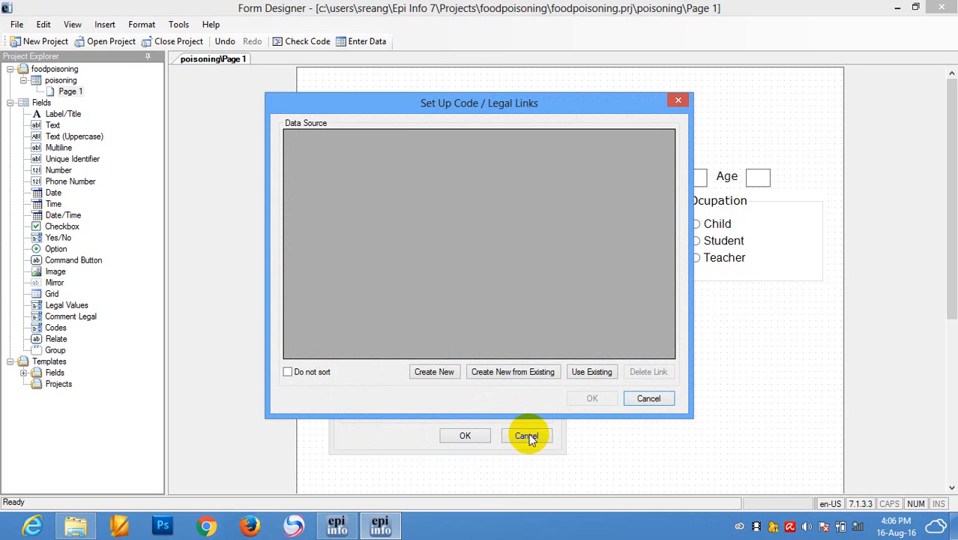
{"action": "left_click_drag", "start_coordinate": [347, 105], "coordinate": [390, 106]}
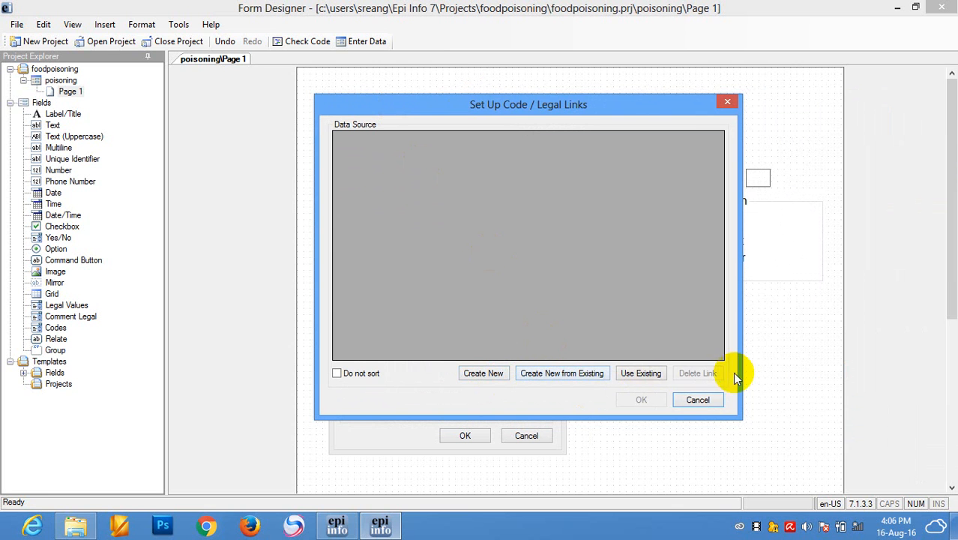
{"action": "left_click", "coordinate": [484, 377]}
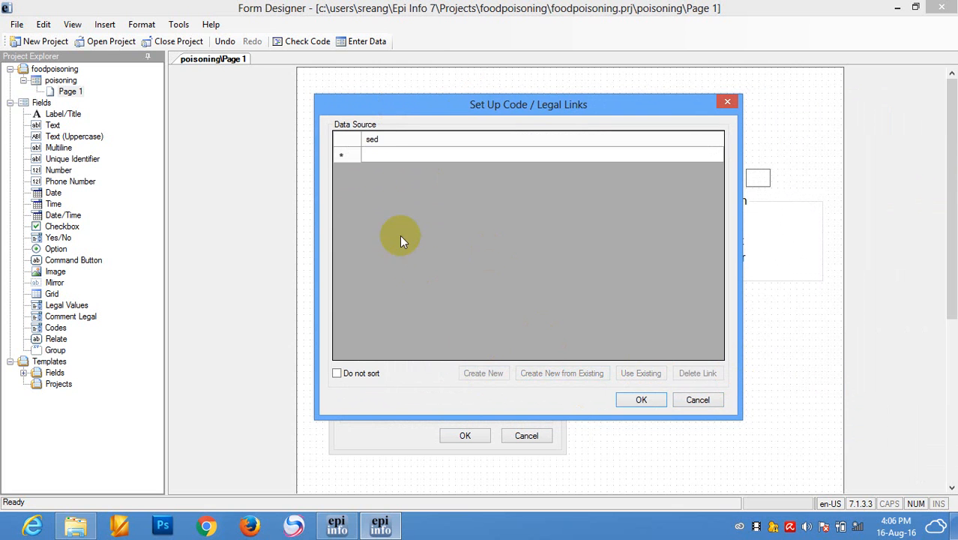
{"action": "left_click", "coordinate": [373, 155]}
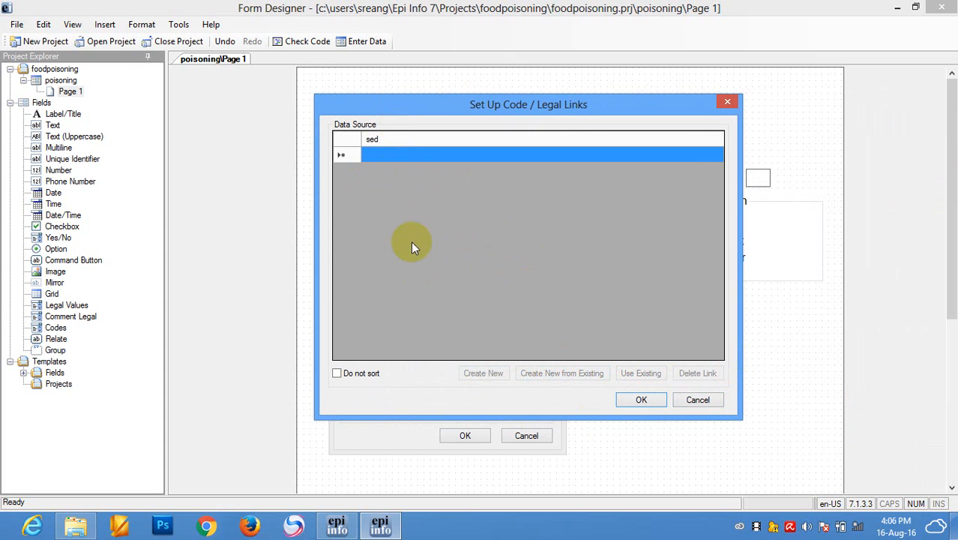
{"action": "left_click", "coordinate": [388, 155]}
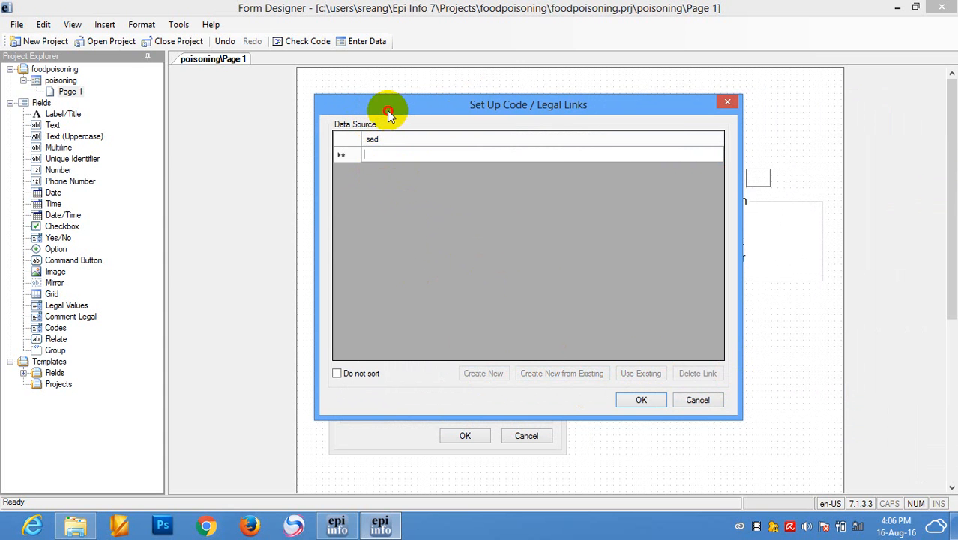
{"action": "mouse_move", "coordinate": [386, 108]}
{"action": "left_mouse_down"}
{"action": "mouse_move", "coordinate": [709, 338]}
{"action": "mouse_move", "coordinate": [625, 242]}
{"action": "mouse_move", "coordinate": [396, 113]}
{"action": "left_mouse_up"}
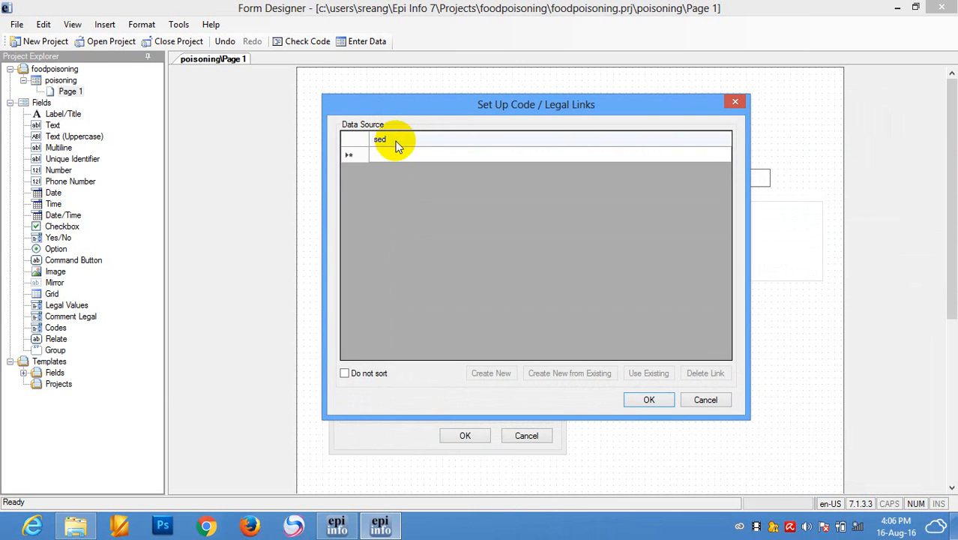
{"action": "left_click", "coordinate": [397, 145]}
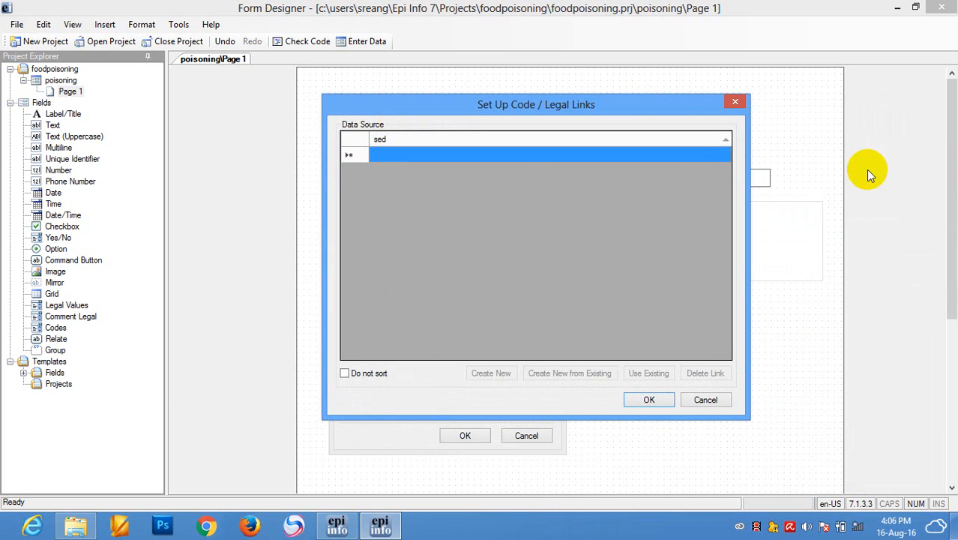
{"action": "left_click", "coordinate": [706, 400]}
Replace both the prompt and the field name of the Legal Values field with Gender
{"action": "left_click", "coordinate": [389, 278]}
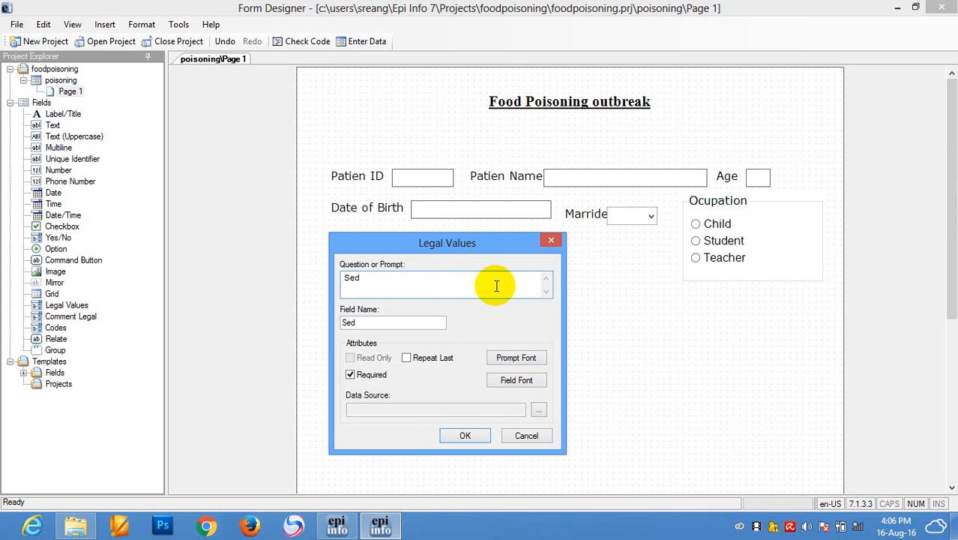
{"action": "key", "text": "BackSpace"}
{"action": "key", "text": "BackSpace"}
{"action": "key", "text": "BackSpace"}
{"action": "type", "text": "Gender"}
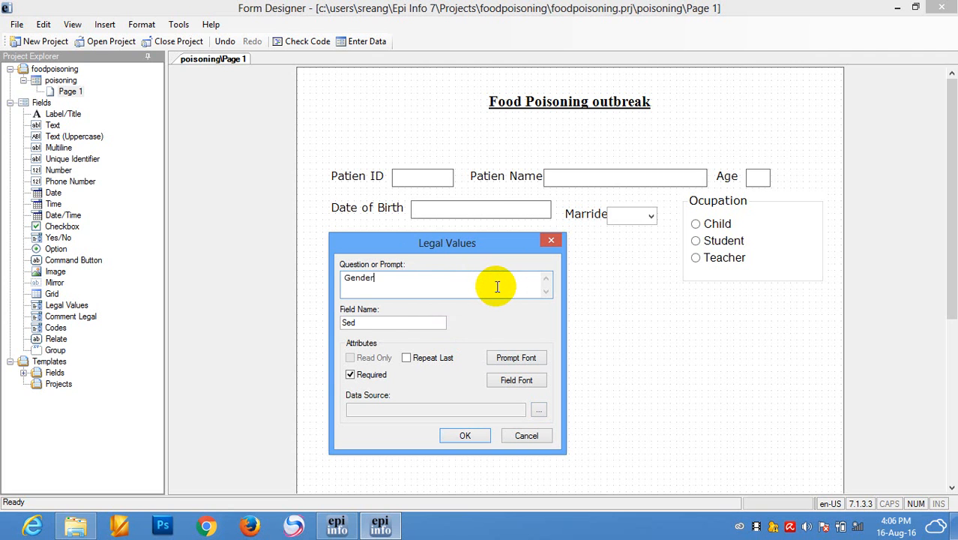
{"action": "left_click", "coordinate": [397, 322]}
{"action": "key", "text": "BackSpace"}
{"action": "key", "text": "BackSpace"}
{"action": "key", "text": "BackSpace"}
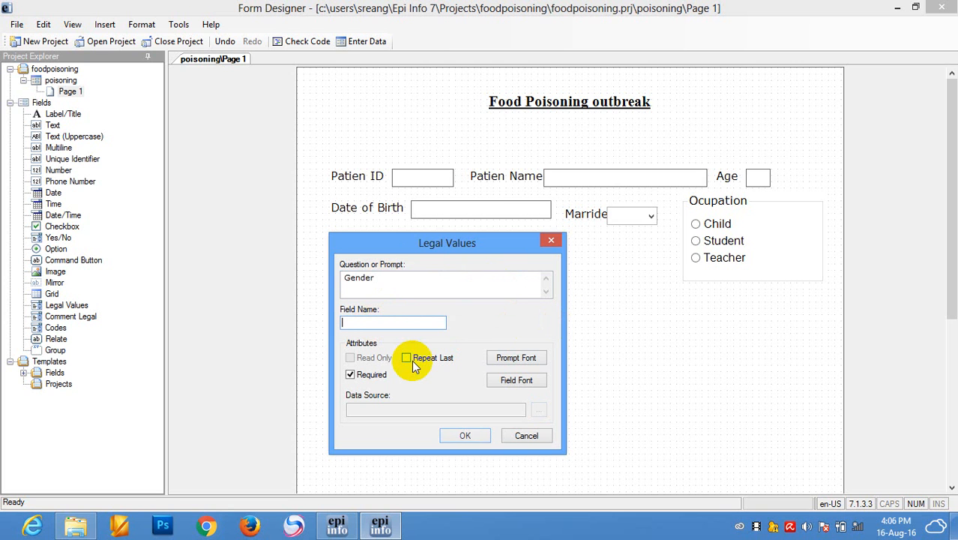
{"action": "type", "text": "Gender"}
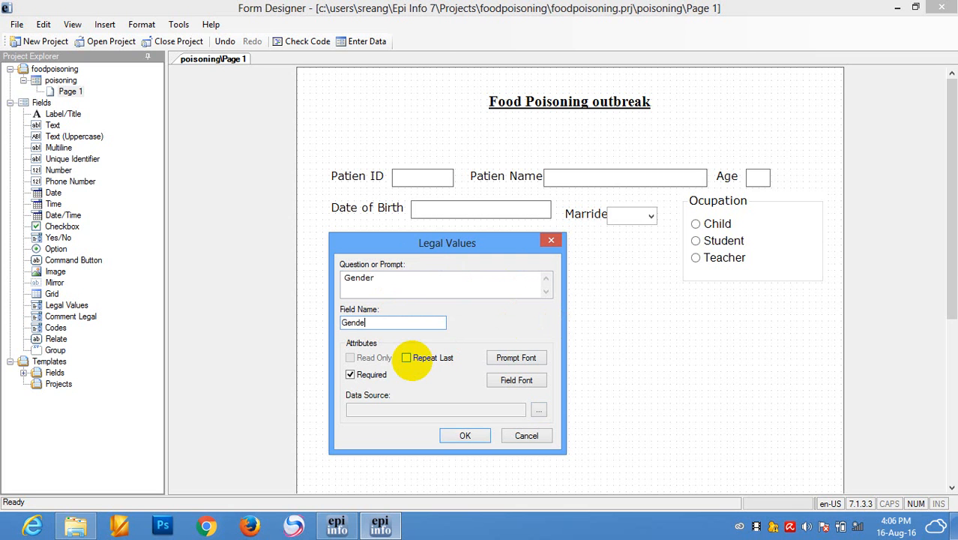
Create a new data source for the Gender field with the legal values Male and Female
{"action": "left_click", "coordinate": [537, 413]}
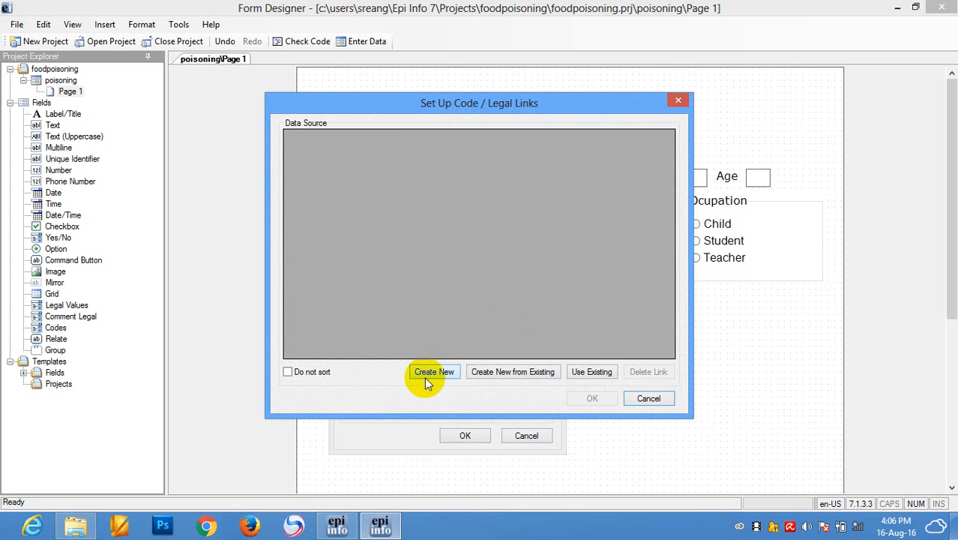
{"action": "left_click", "coordinate": [426, 379]}
{"action": "left_click", "coordinate": [339, 153]}
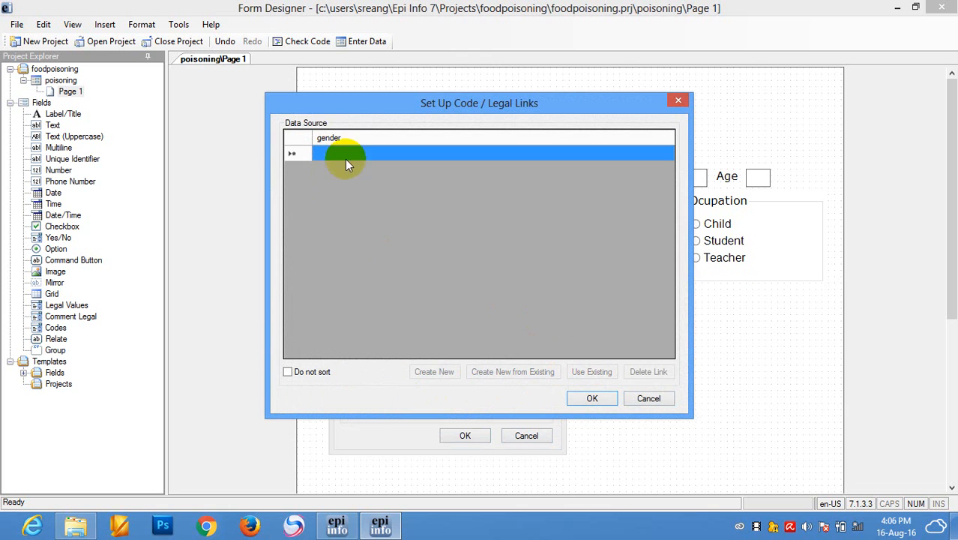
{"action": "left_click", "coordinate": [332, 153]}
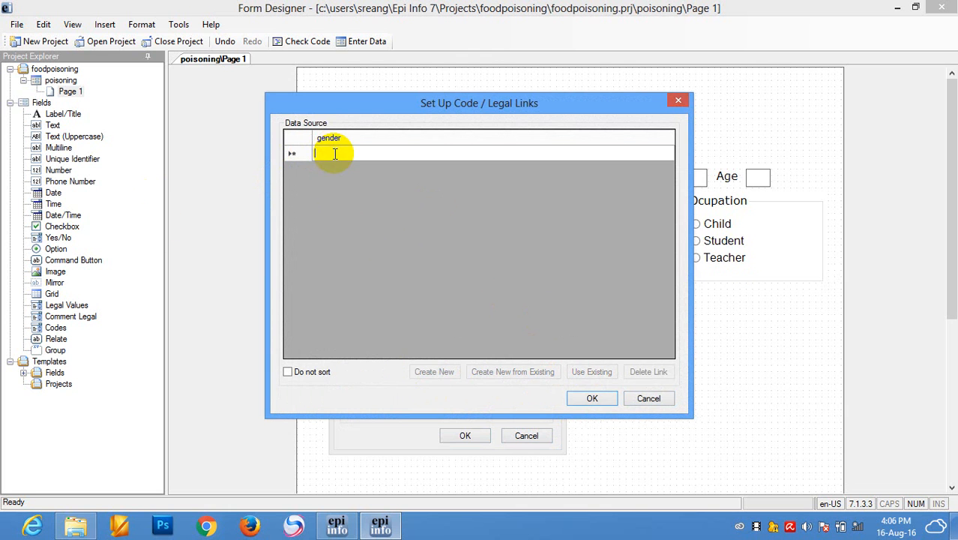
{"action": "type", "text": "Male"}
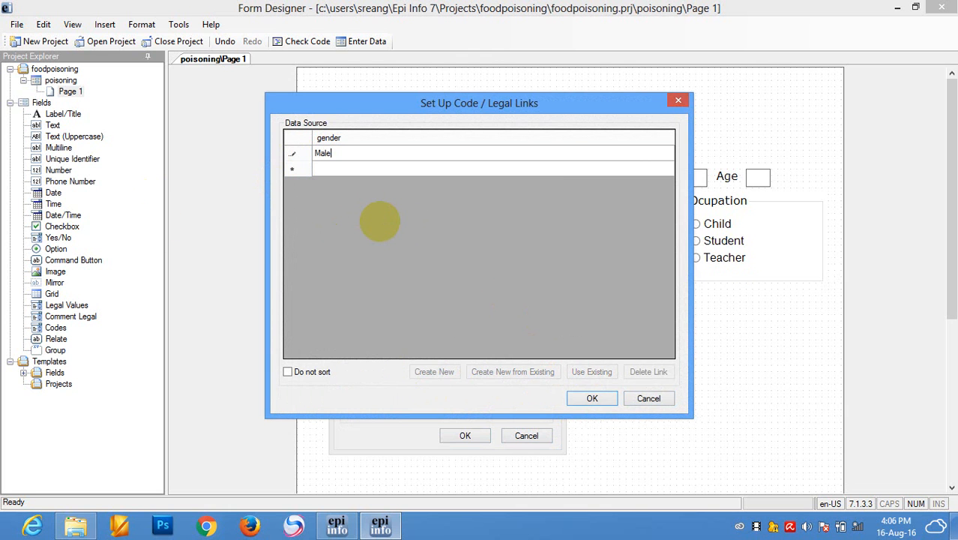
{"action": "left_click", "coordinate": [357, 169]}
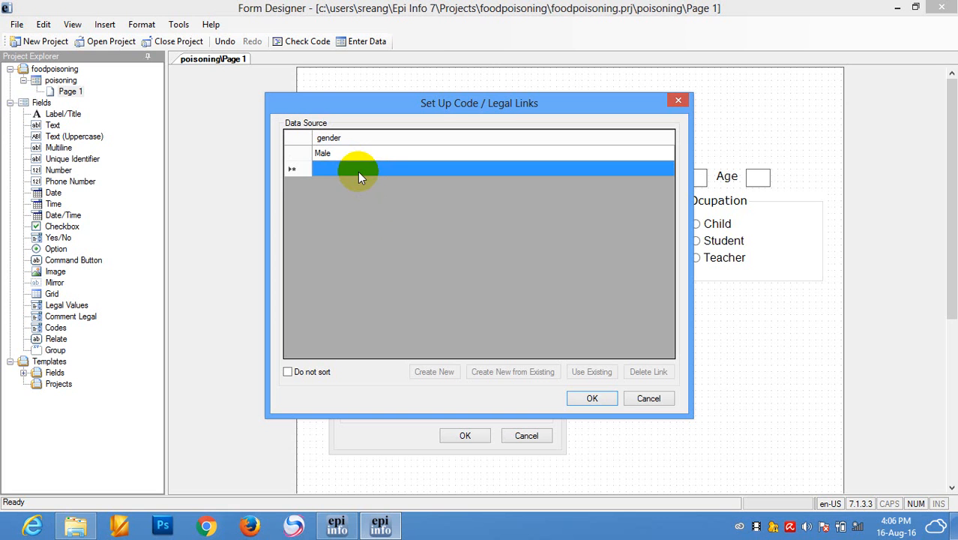
{"action": "left_click", "coordinate": [358, 171]}
{"action": "type", "text": "Female"}
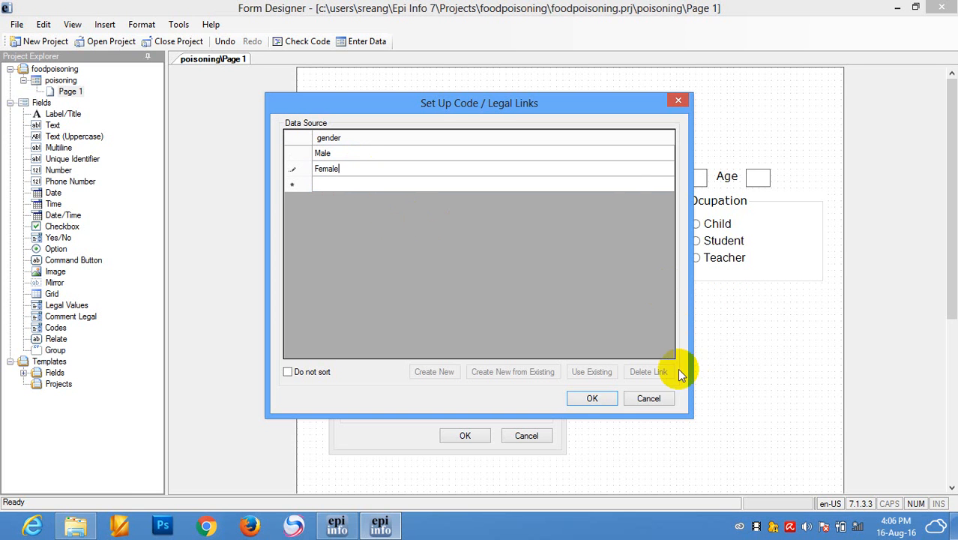
{"action": "left_click", "coordinate": [606, 399]}
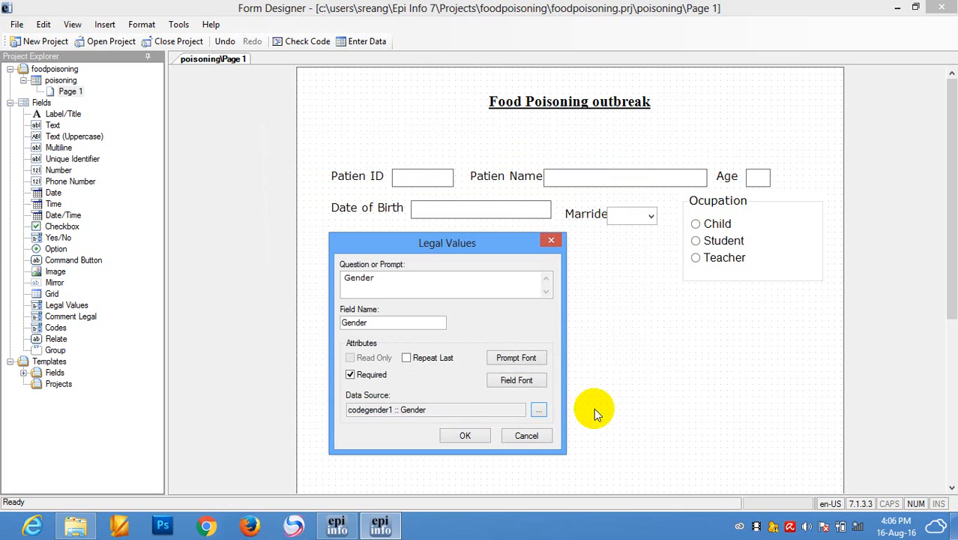
Create the Gender field on the page, narrow its drop-down box and place it beside the Gender prompt
{"action": "left_click", "coordinate": [458, 436]}
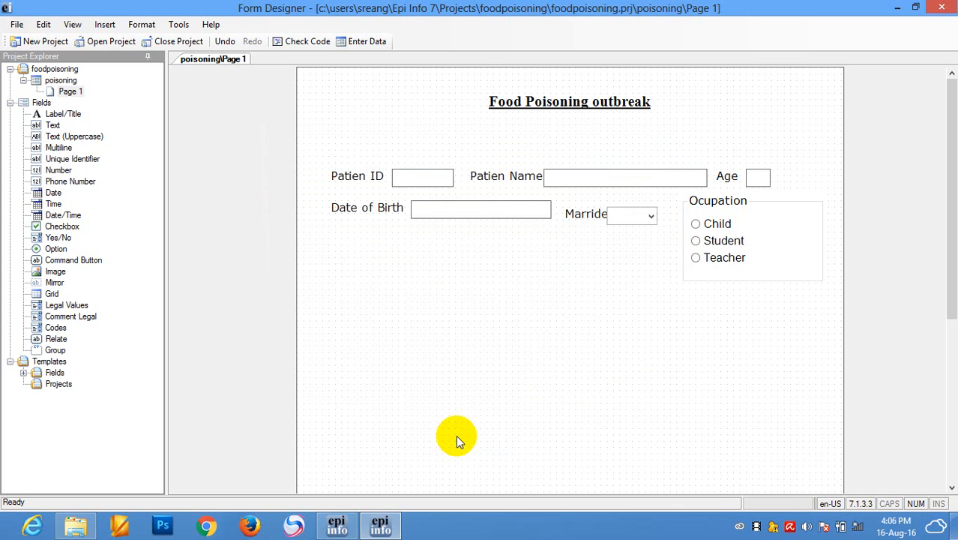
{"action": "left_click", "coordinate": [441, 320]}
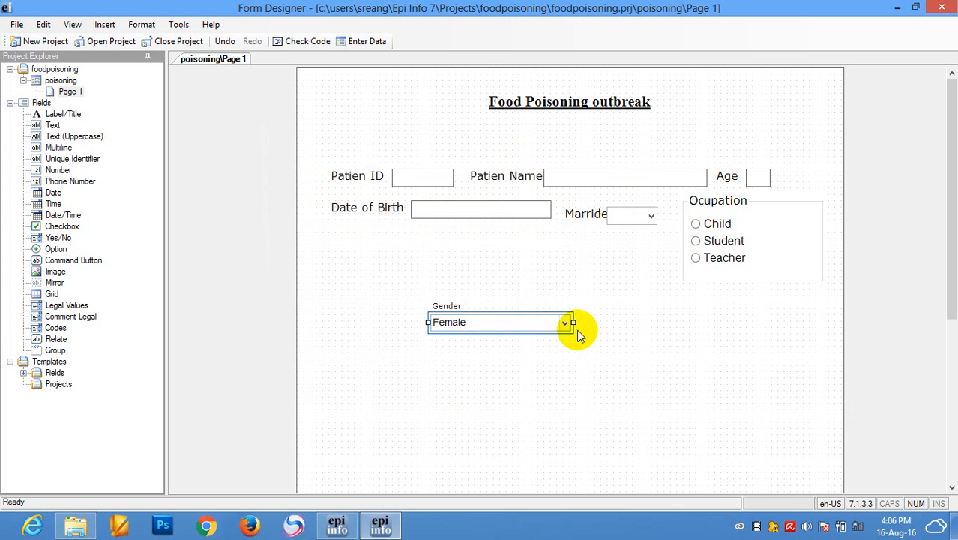
{"action": "left_click_drag", "start_coordinate": [573, 322], "coordinate": [446, 307]}
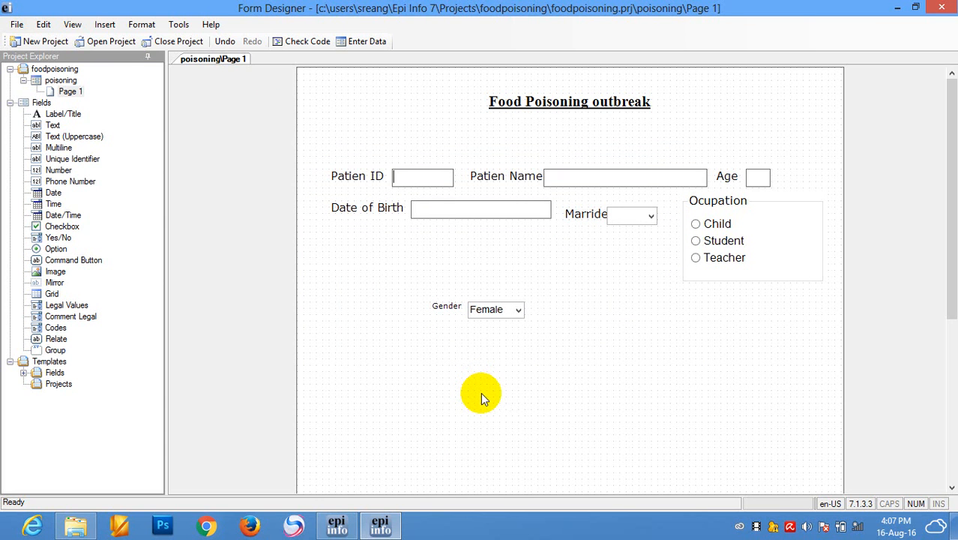
Set the Gender field's prompt font and field font to size 12
{"action": "right_click", "coordinate": [447, 314]}
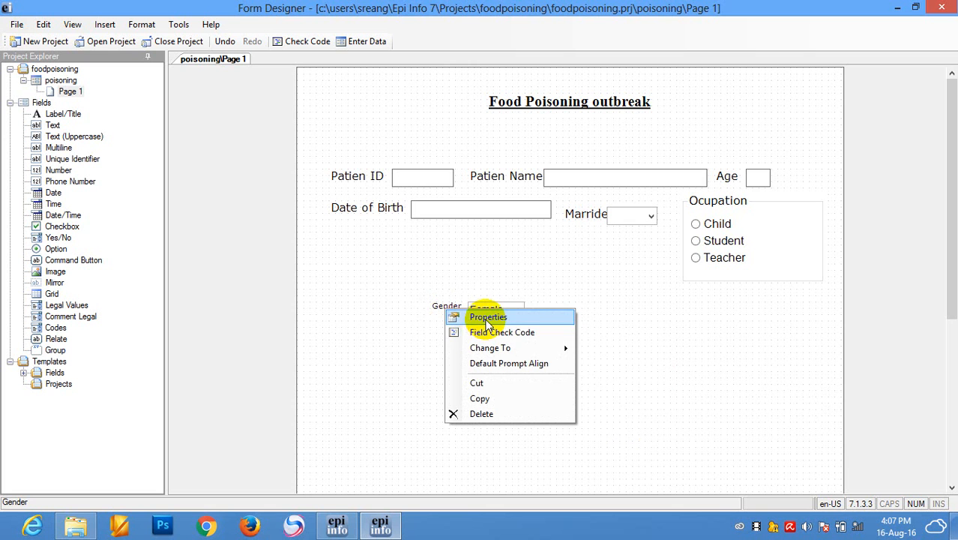
{"action": "left_click", "coordinate": [484, 321]}
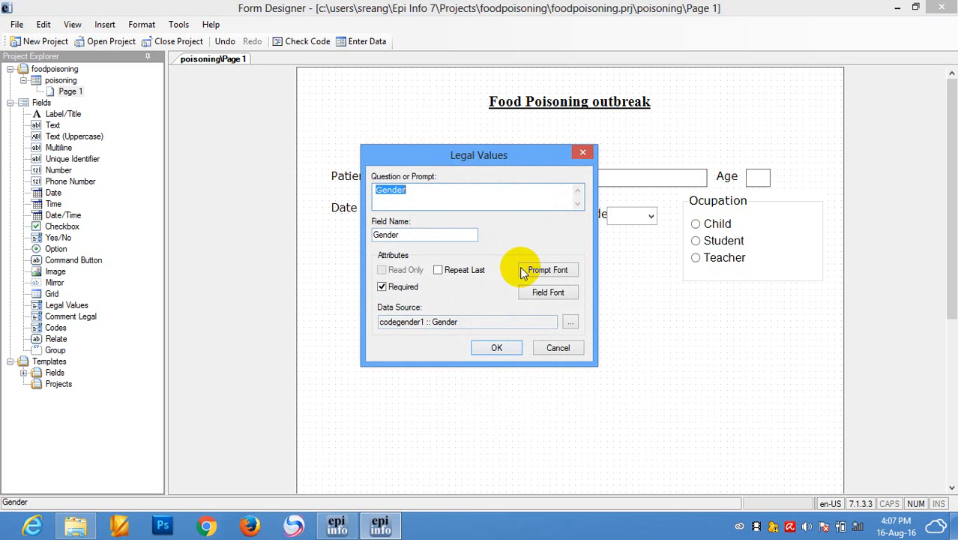
{"action": "left_click", "coordinate": [546, 270]}
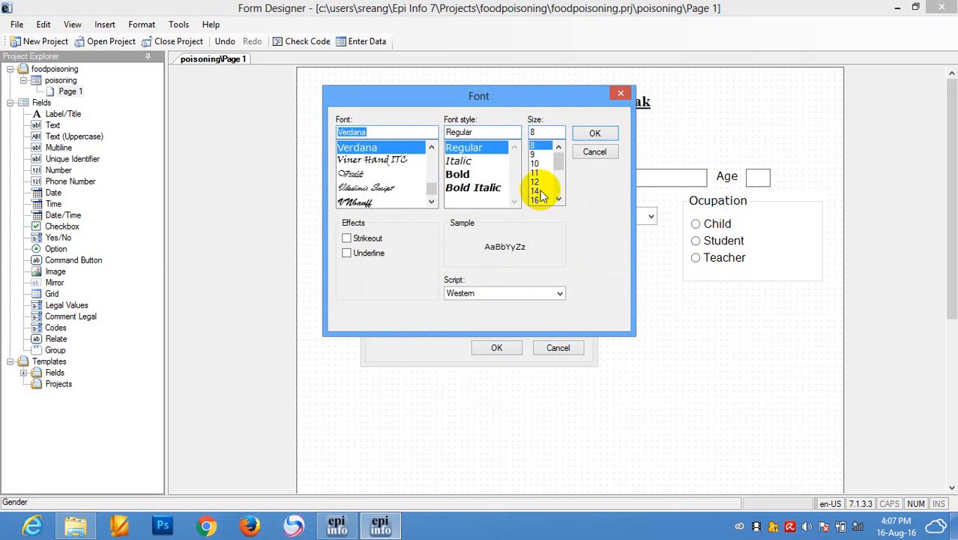
{"action": "left_click", "coordinate": [535, 182]}
{"action": "left_click", "coordinate": [582, 136]}
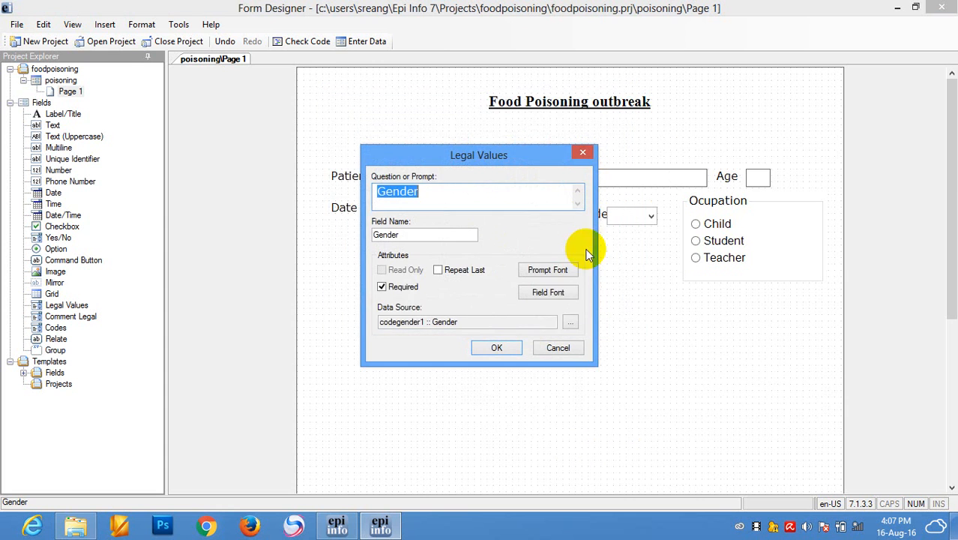
{"action": "left_click", "coordinate": [554, 293]}
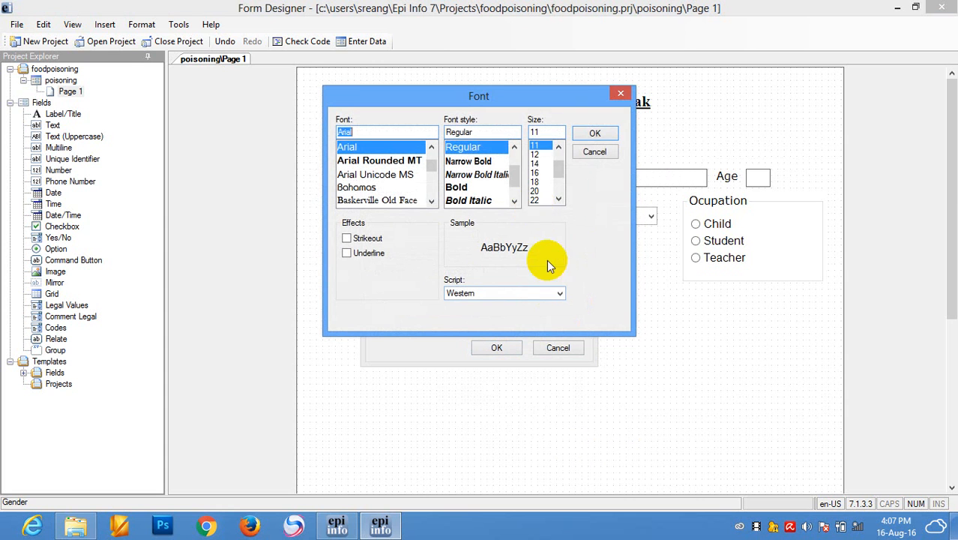
{"action": "left_click", "coordinate": [534, 154]}
{"action": "left_click", "coordinate": [592, 134]}
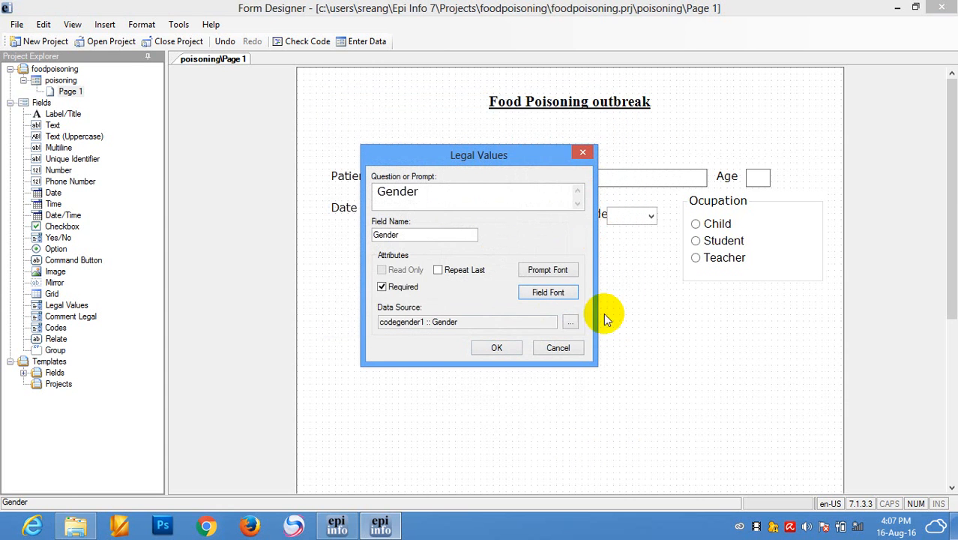
{"action": "left_click", "coordinate": [501, 348]}
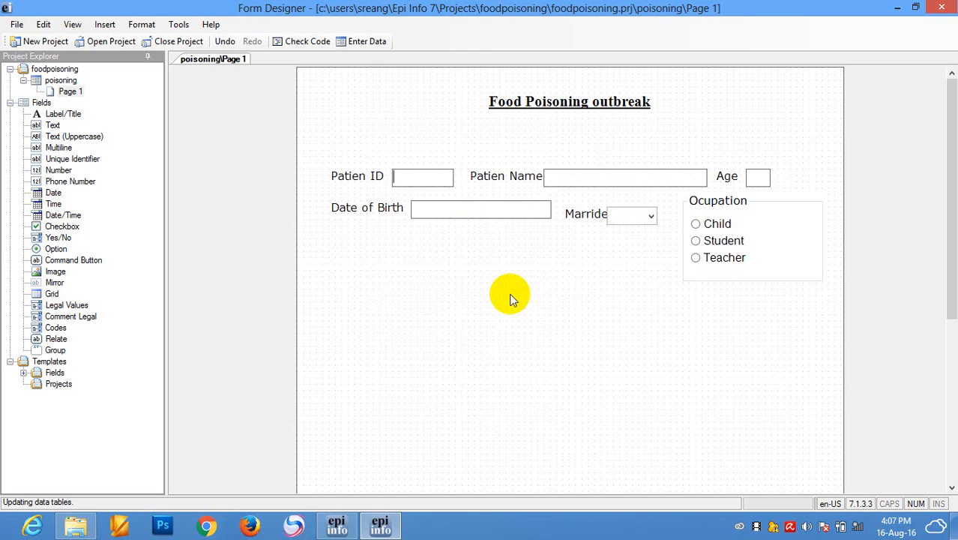
Realign the Gender drop-down box with its prompt and move the field directly below Date of Birth
{"action": "left_click", "coordinate": [465, 330]}
{"action": "left_click_drag", "start_coordinate": [464, 330], "coordinate": [514, 320]}
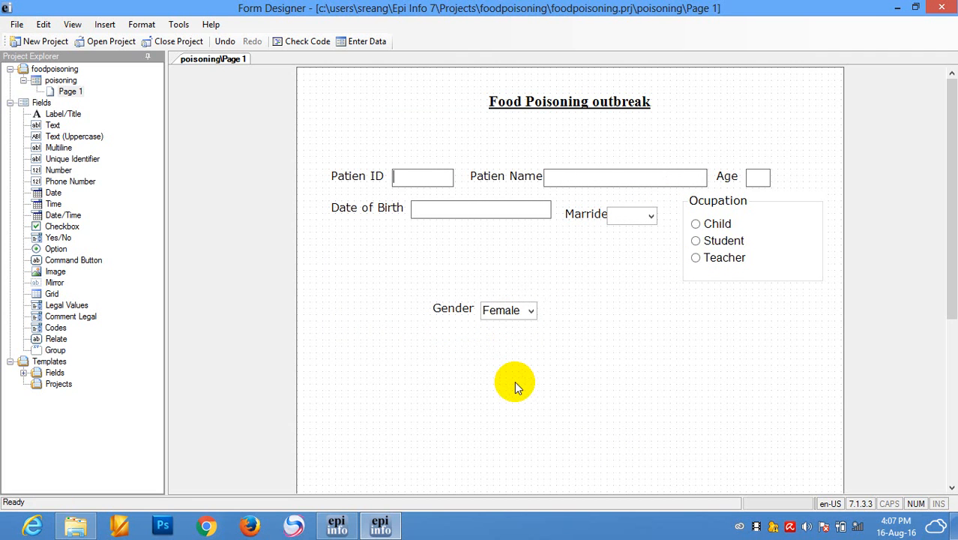
{"action": "left_click", "coordinate": [459, 312]}
{"action": "left_click_drag", "start_coordinate": [459, 312], "coordinate": [368, 260]}
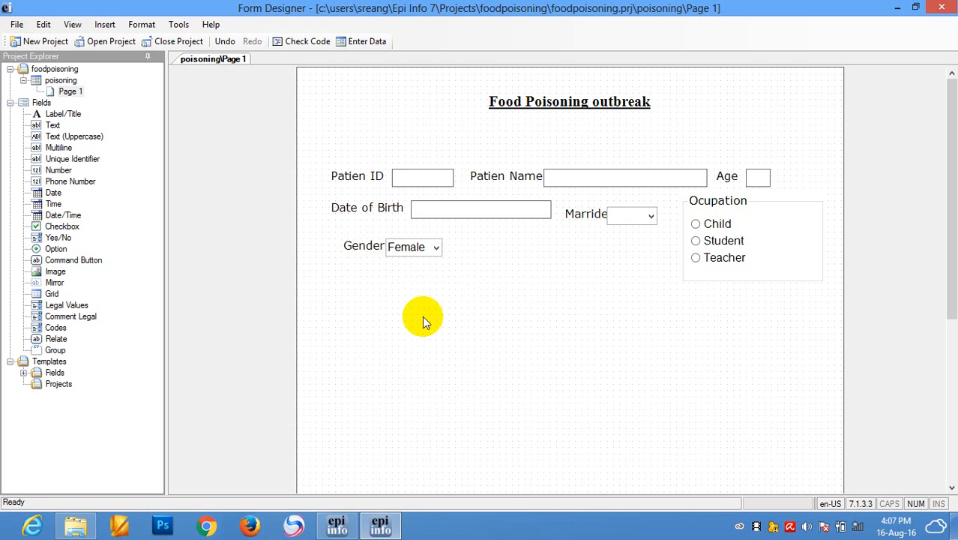